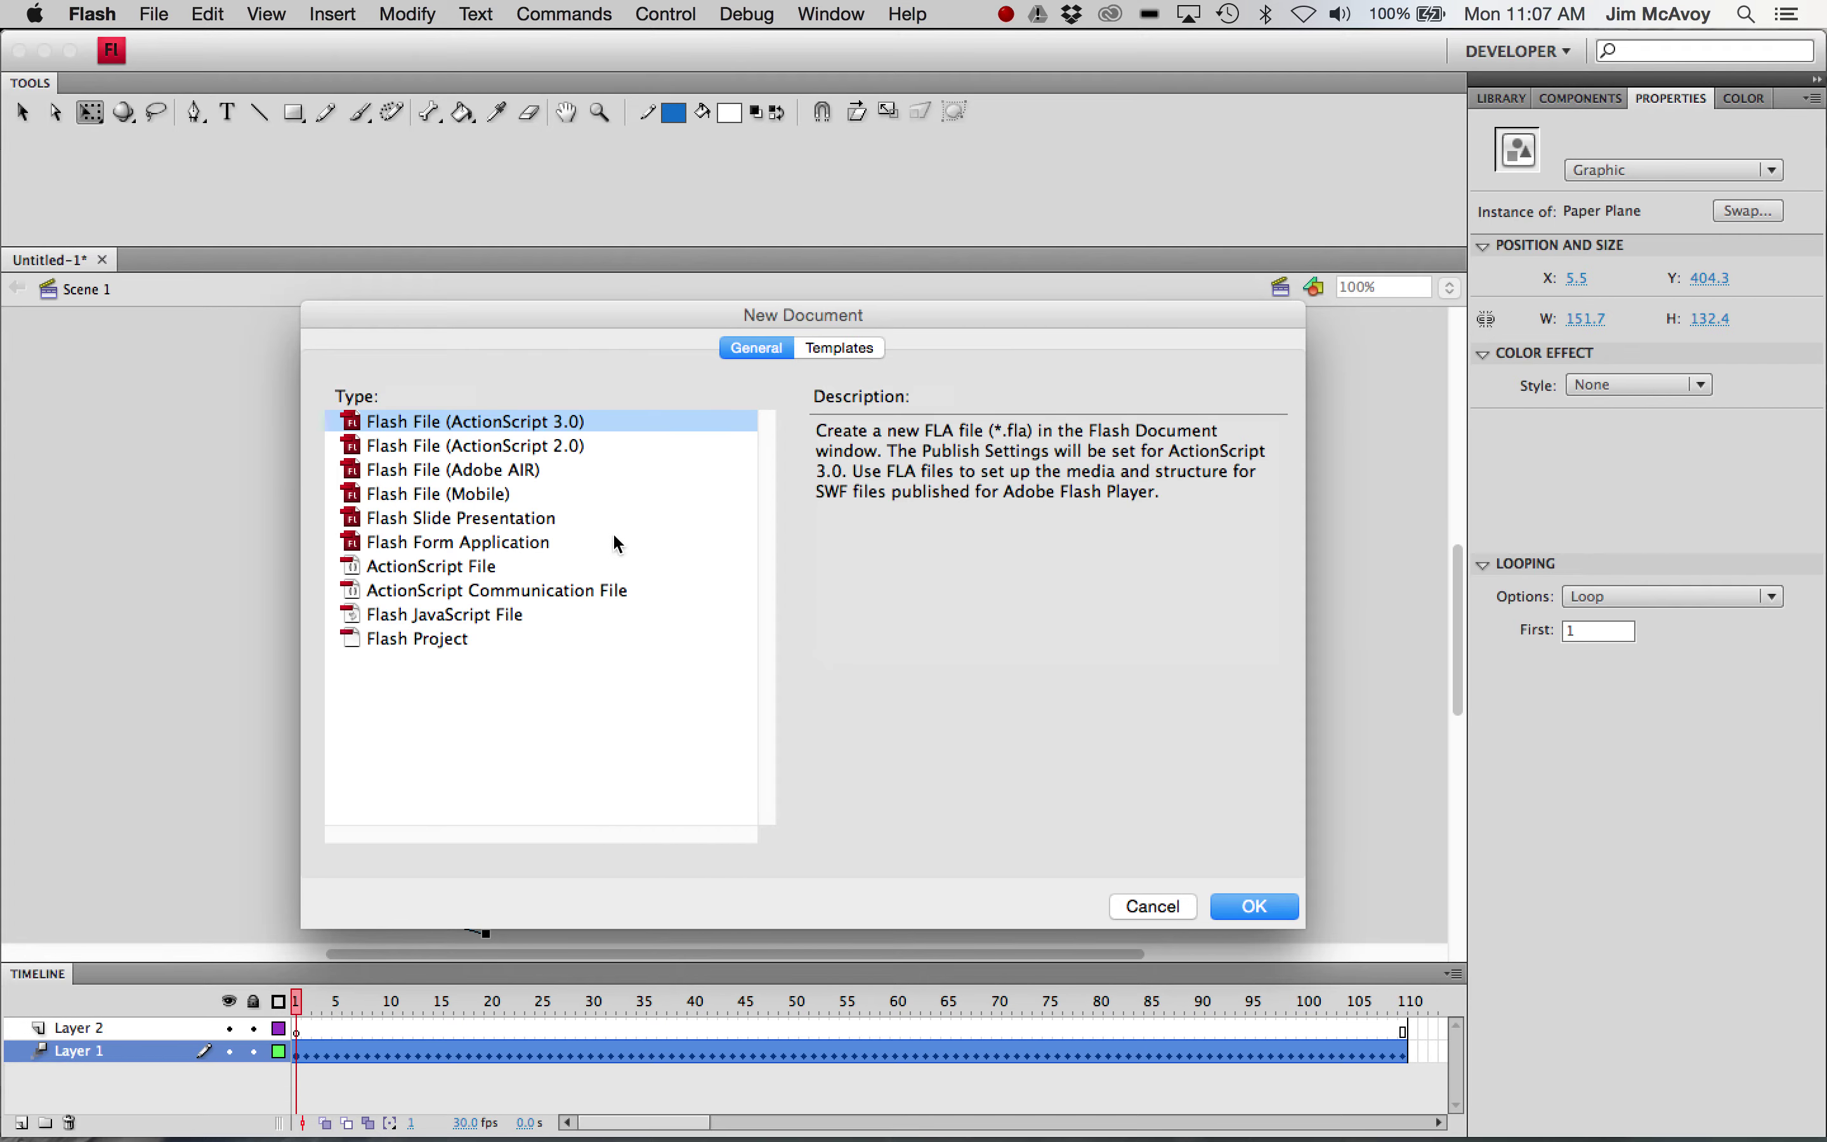
Step: Confirm Flash File (ActionScript 3.0) as the new document, opening the blank 550 x 400 Untitled-2
click(1244, 914)
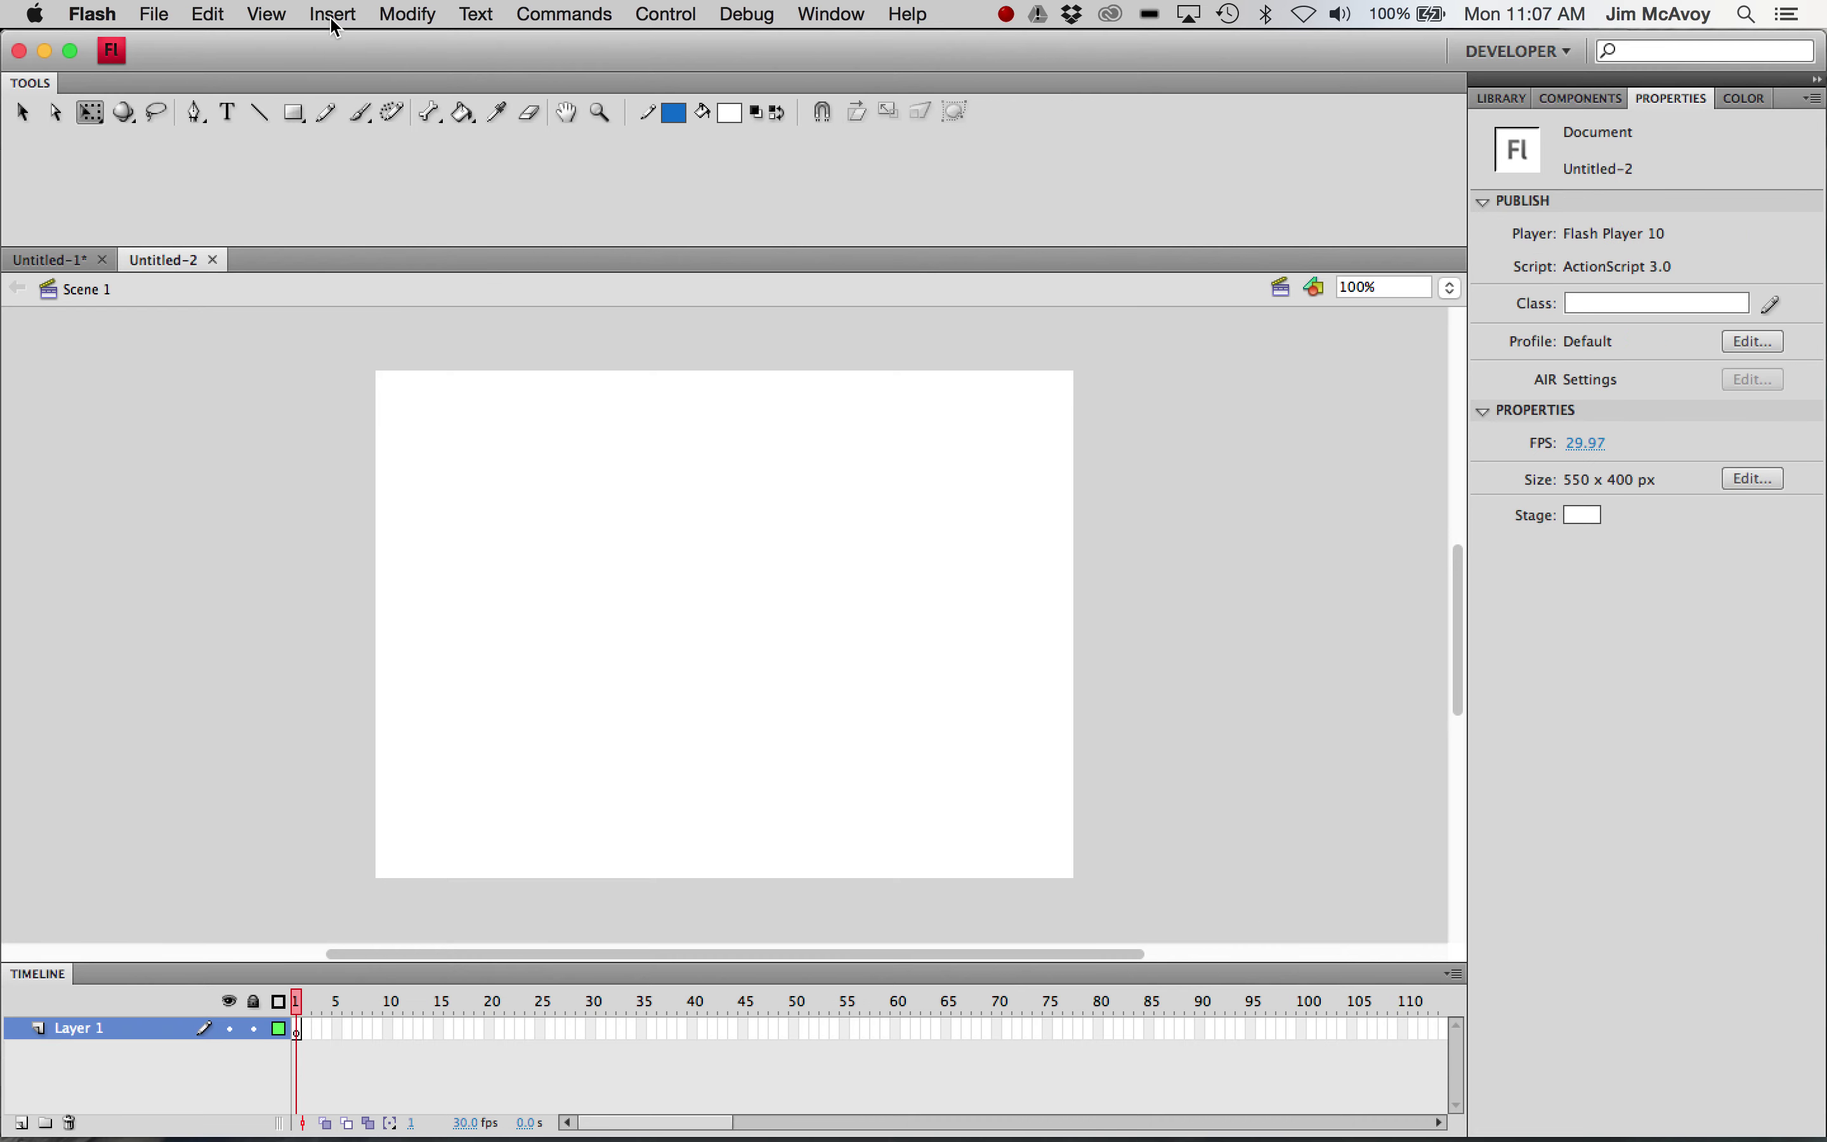
Step: Create a Graphic symbol named 'Paper Plane' and zoom its editing stage to 50%
click(335, 15)
click(337, 50)
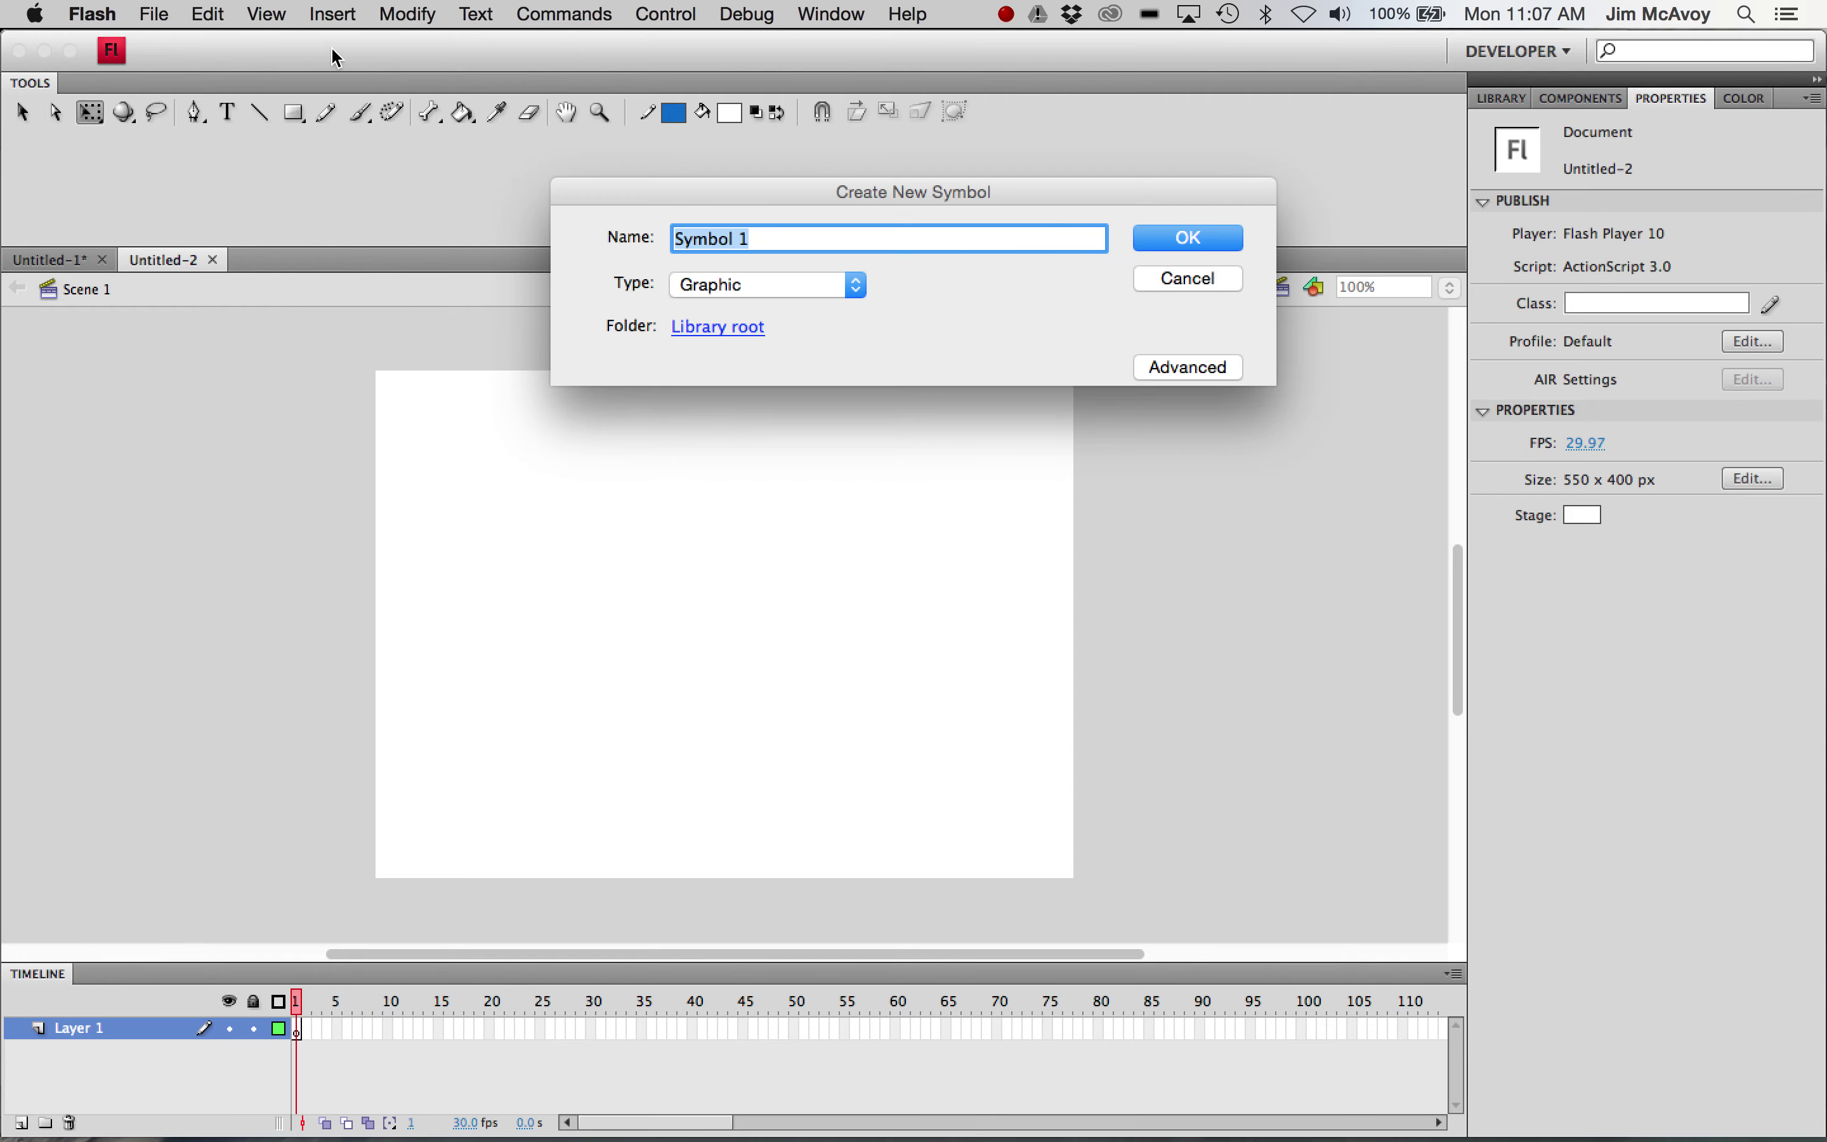
text(Paper lane)
key(BackSpace)
key(BackSpace)
key(BackSpace)
key(BackSpace)
text(Plane)
key(Return)
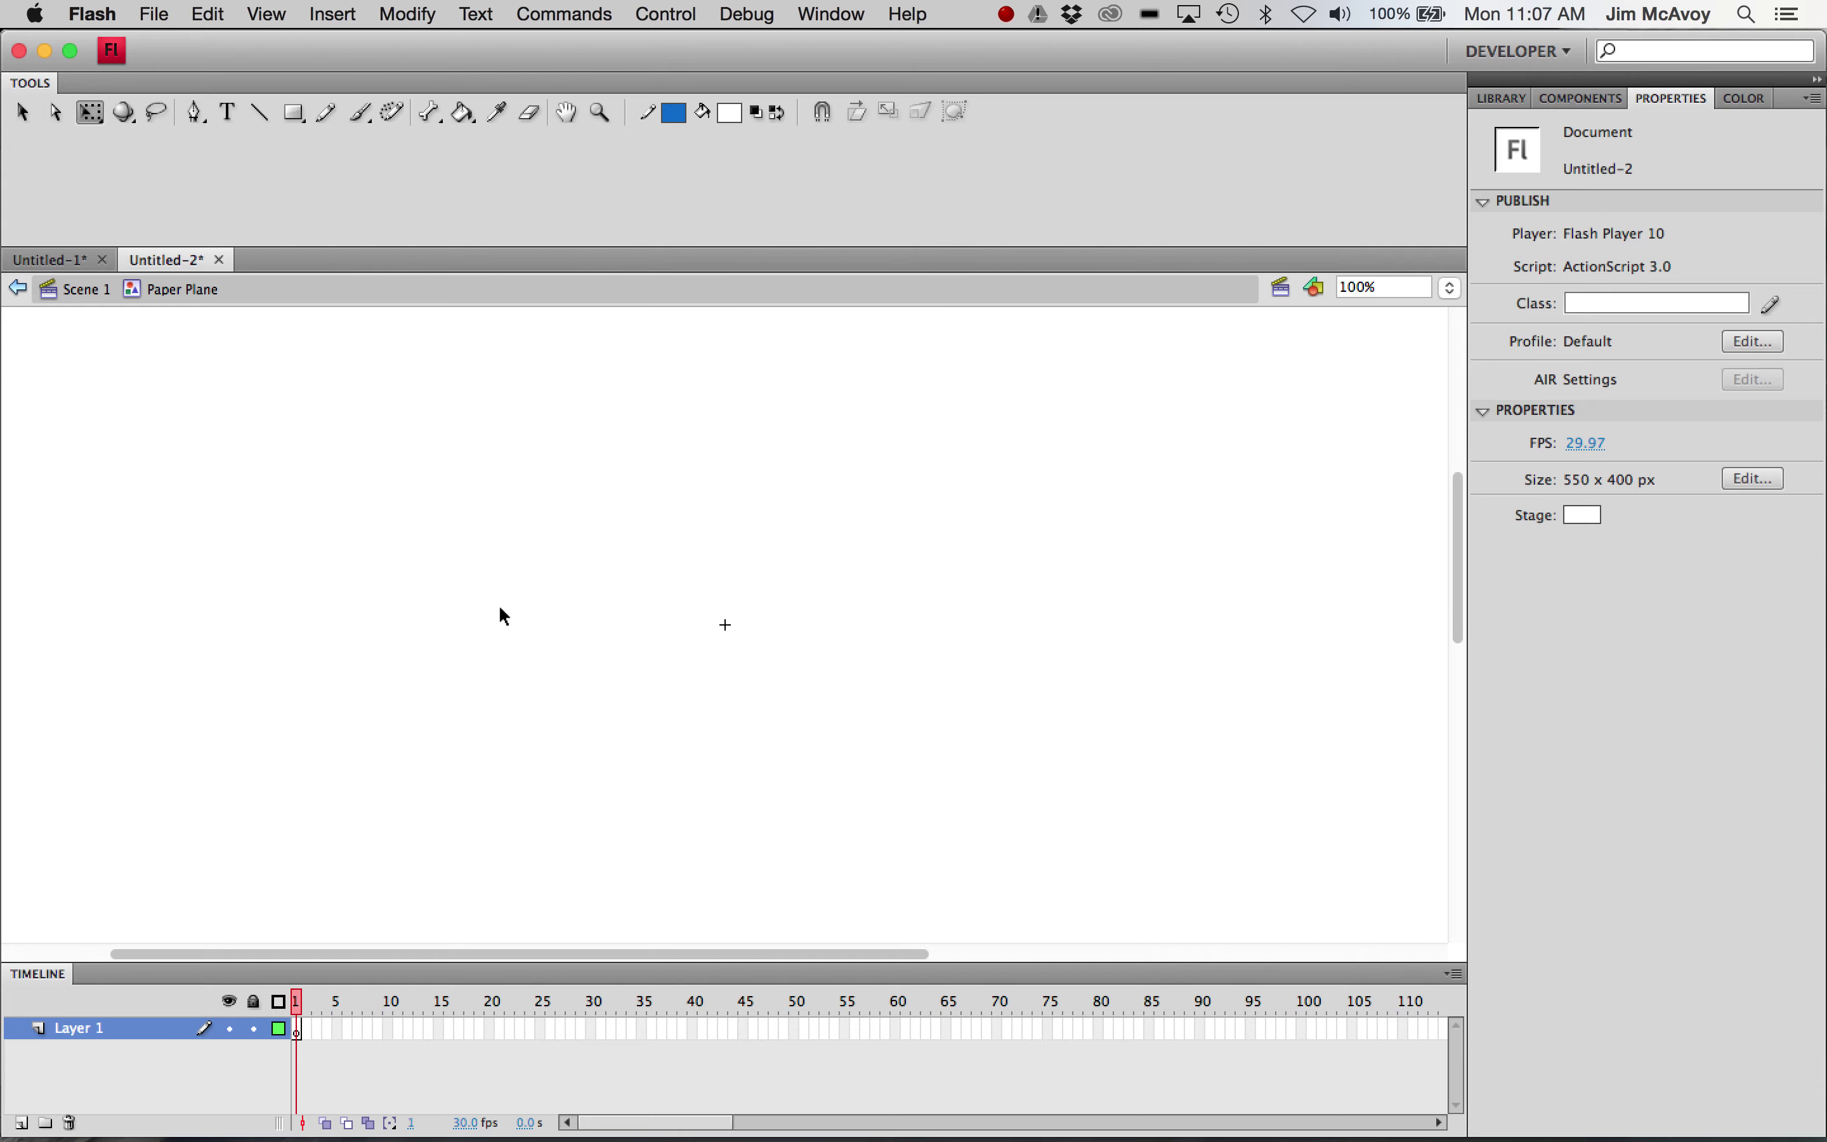
key(super+minus)
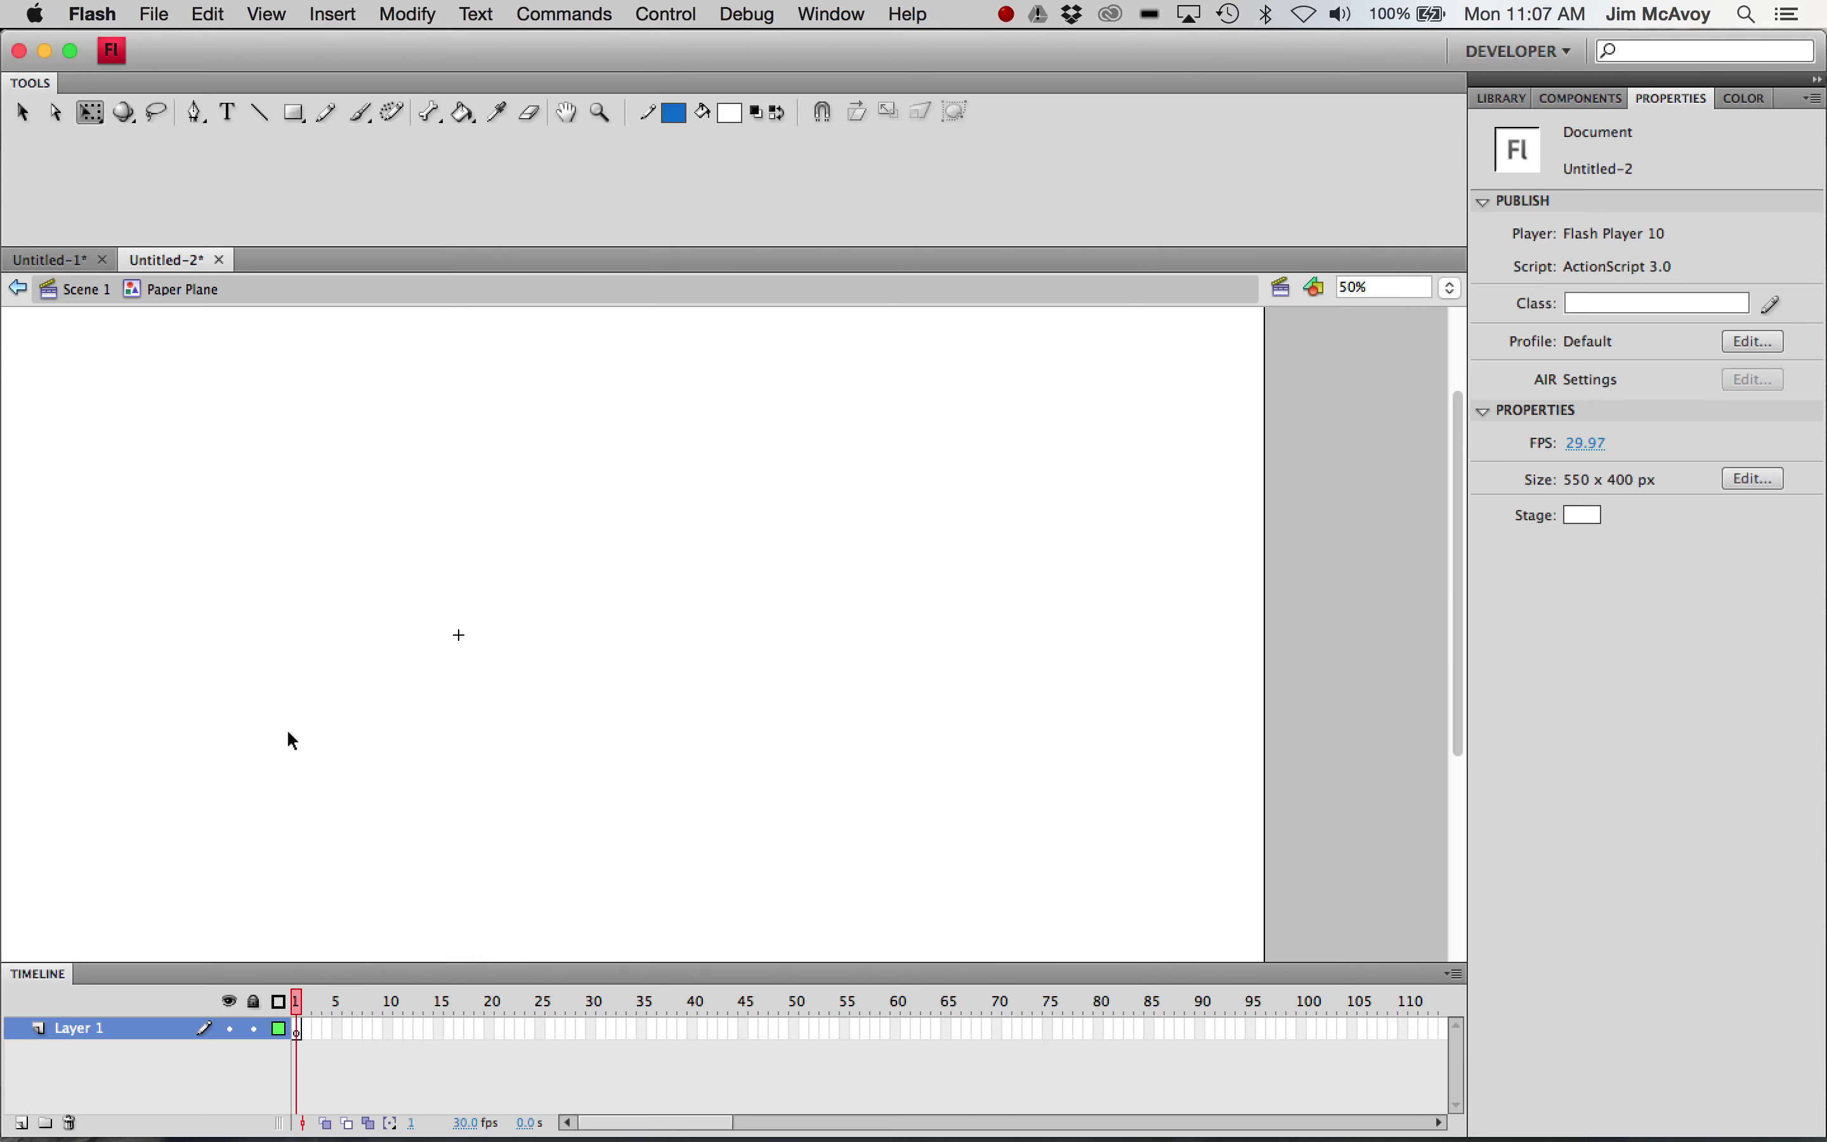
Step: Draw the paper plane's straight-line outline and a fold line from the notch to the nose
click(262, 112)
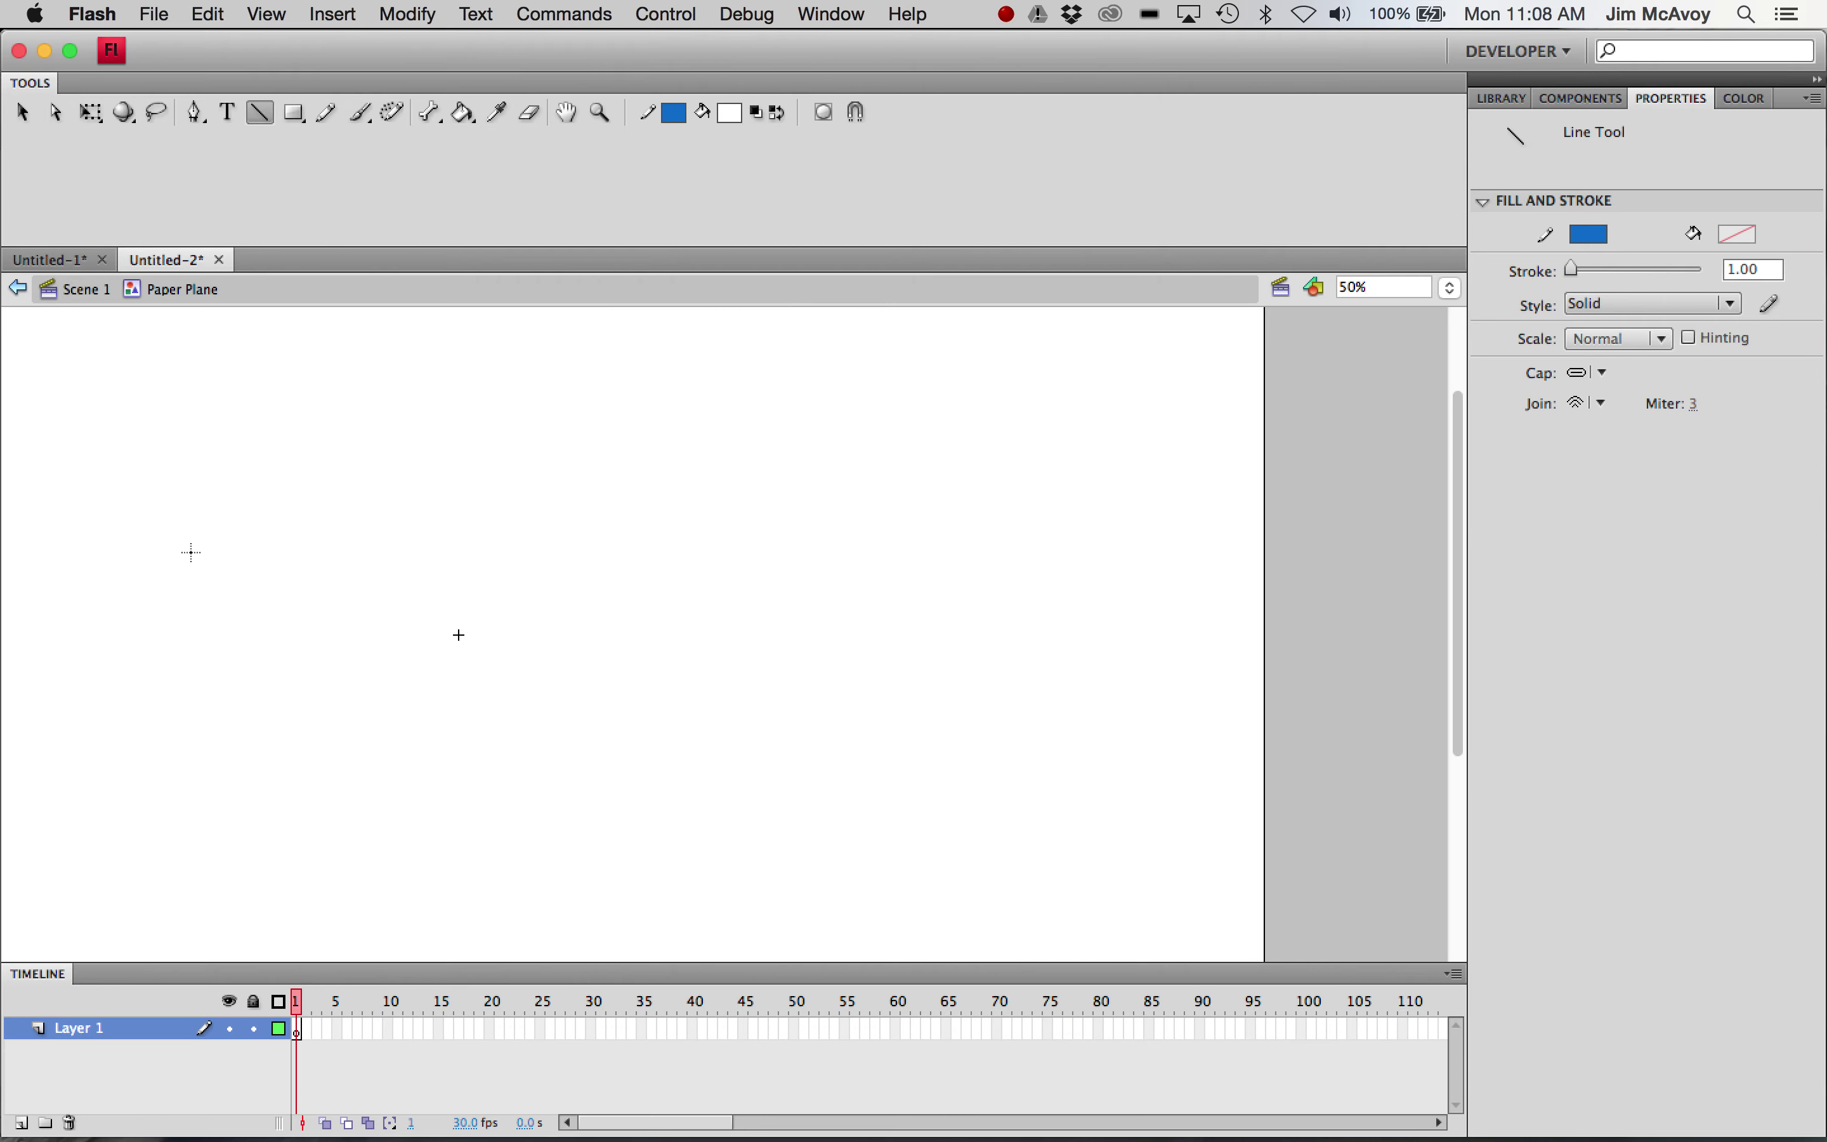
mouse_move(189, 551)
mouse_down()
mouse_move(361, 608)
mouse_move(384, 722)
mouse_move(412, 740)
mouse_move(481, 702)
mouse_move(493, 651)
mouse_move(595, 699)
mouse_move(703, 718)
mouse_move(886, 355)
mouse_move(878, 318)
mouse_up()
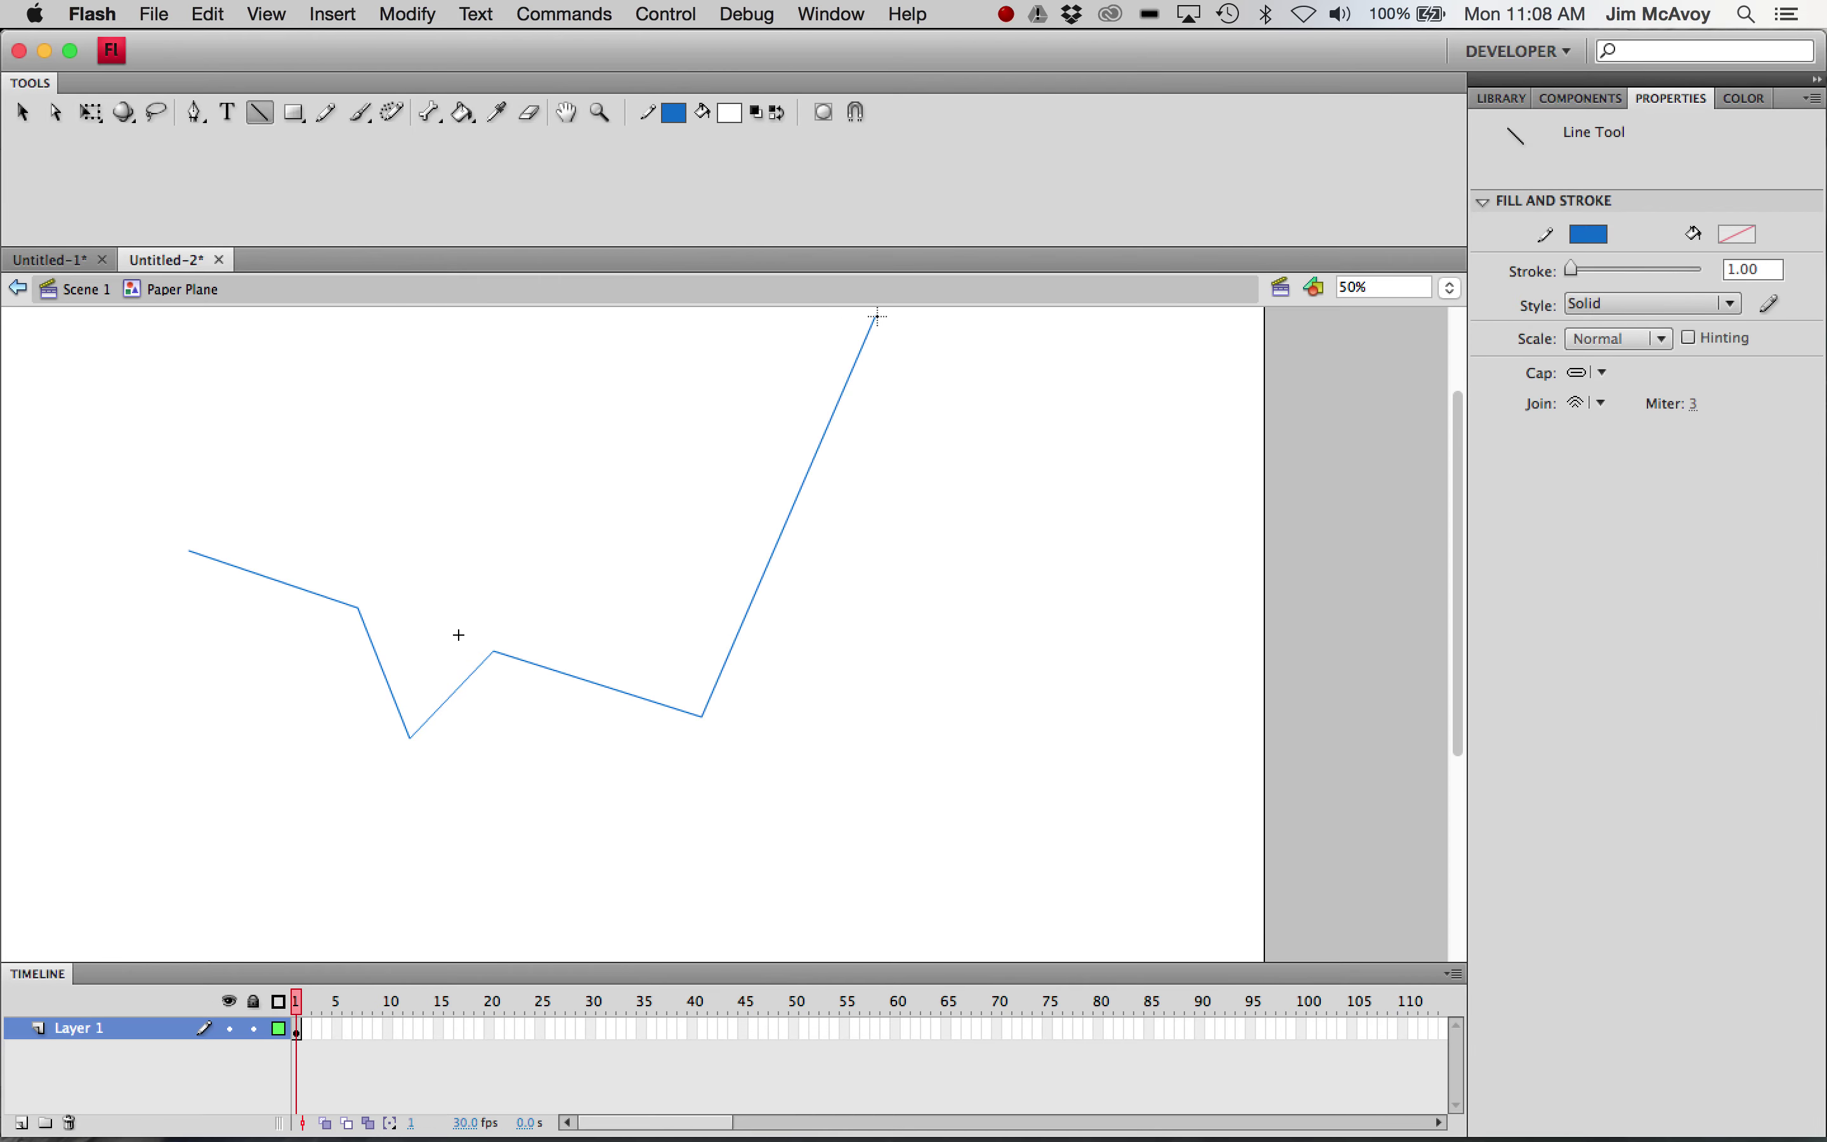
key(super+minus)
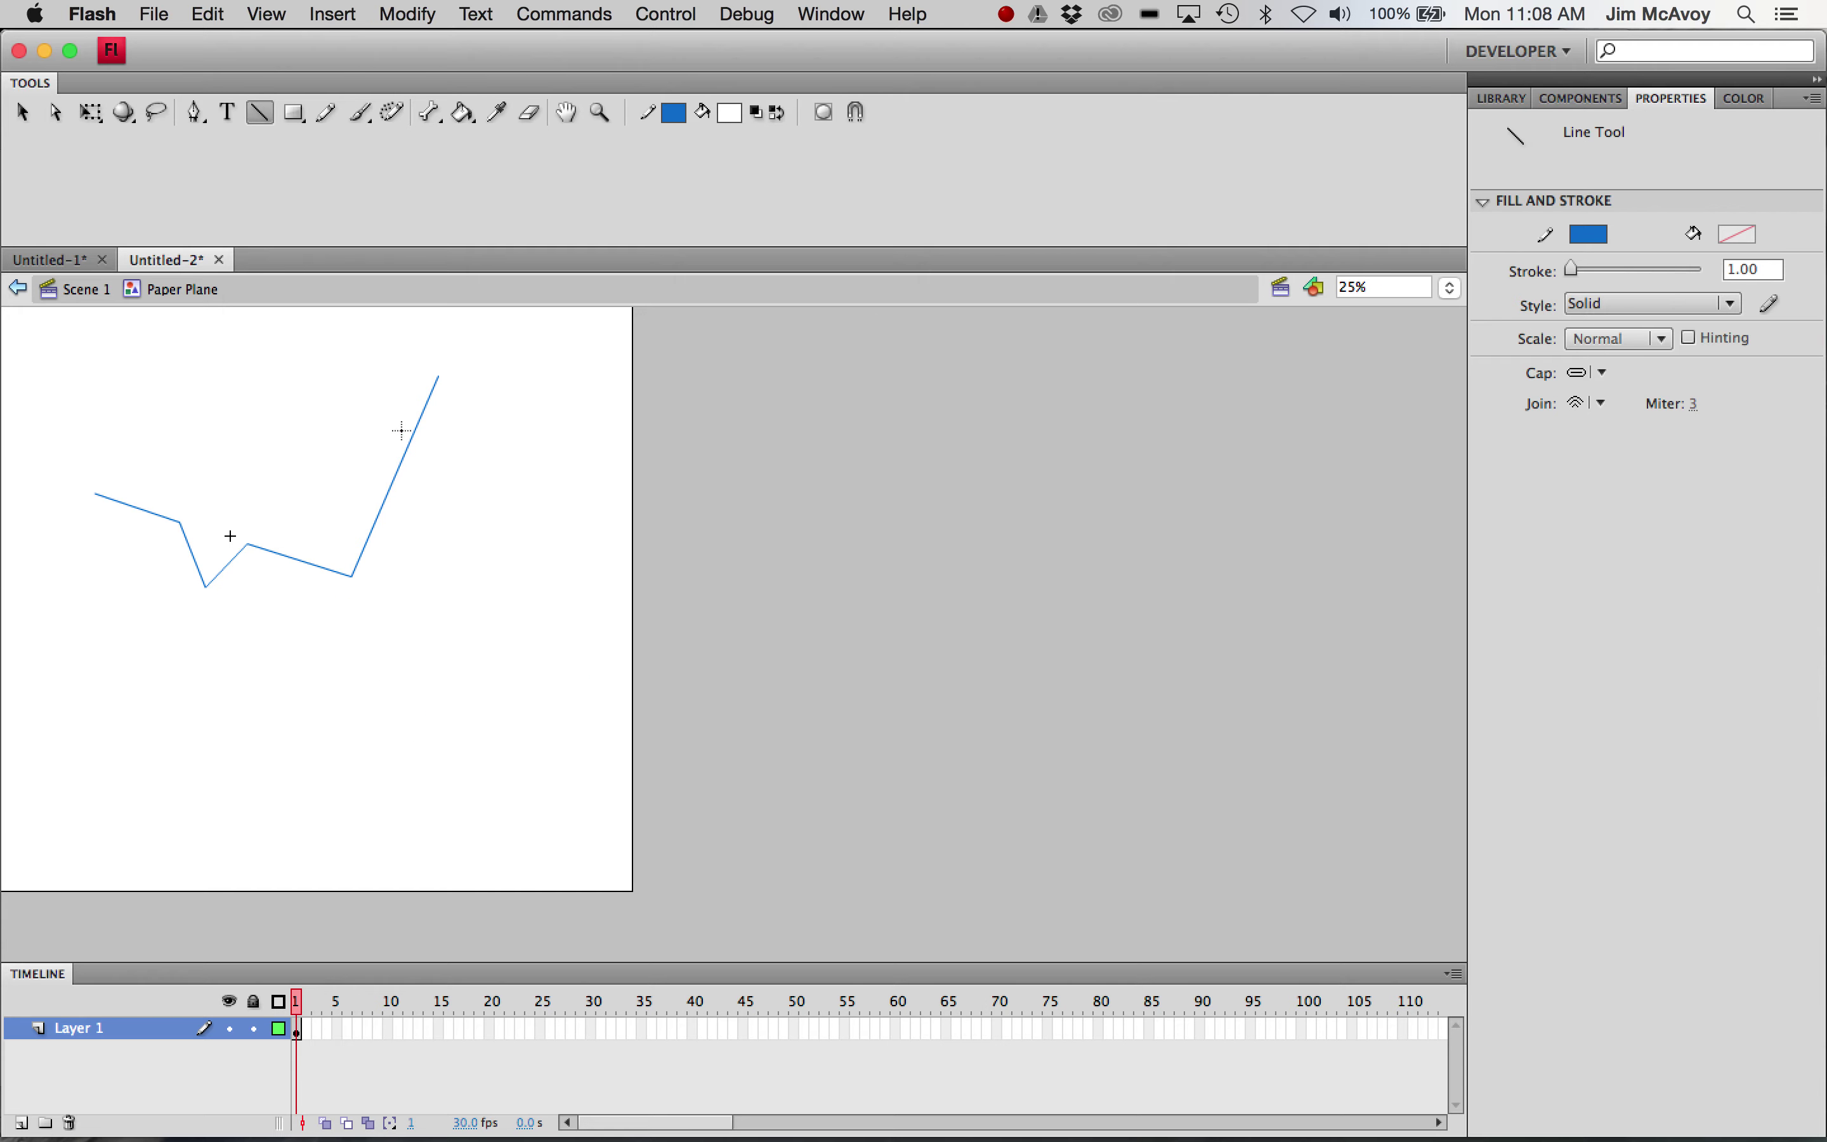
drag(438, 377, 461, 320)
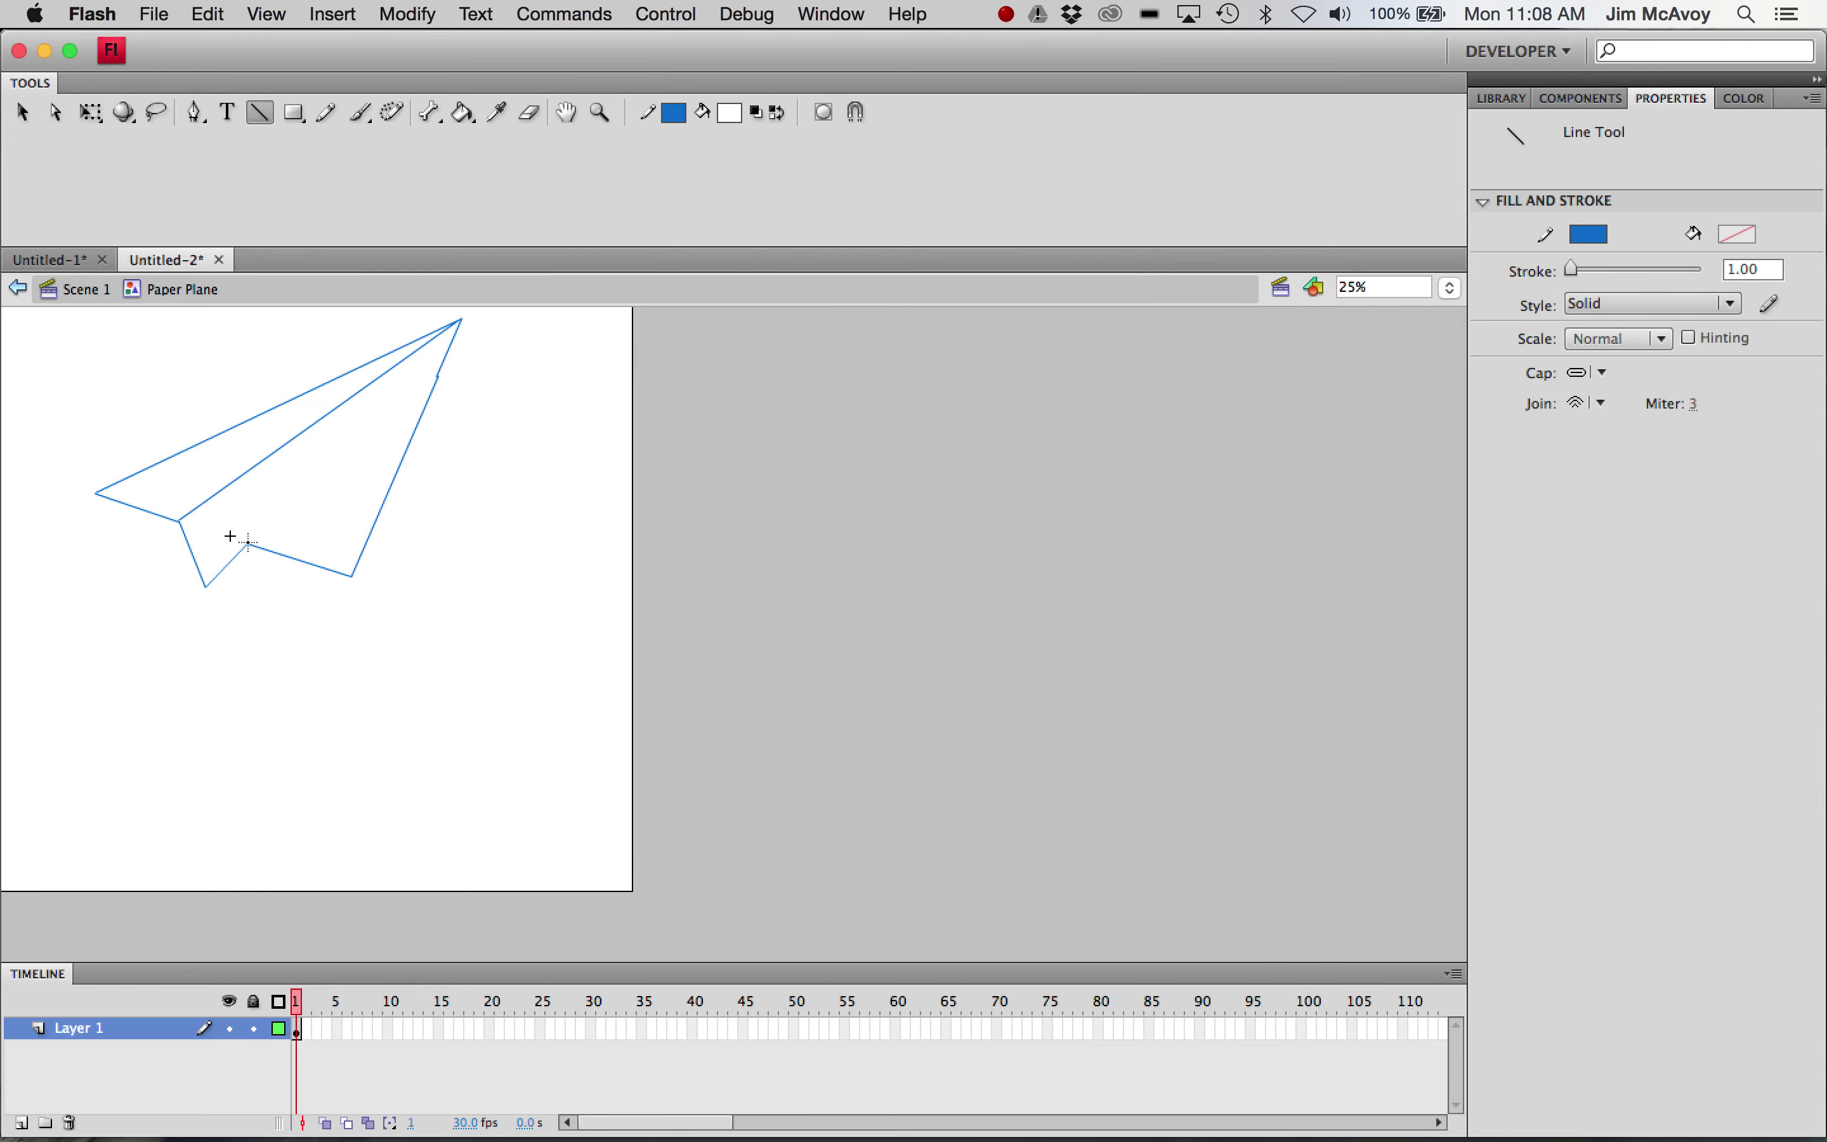
drag(247, 543, 462, 320)
Step: Fill the plane's centre fold with grey using the Paint Bucket
click(465, 114)
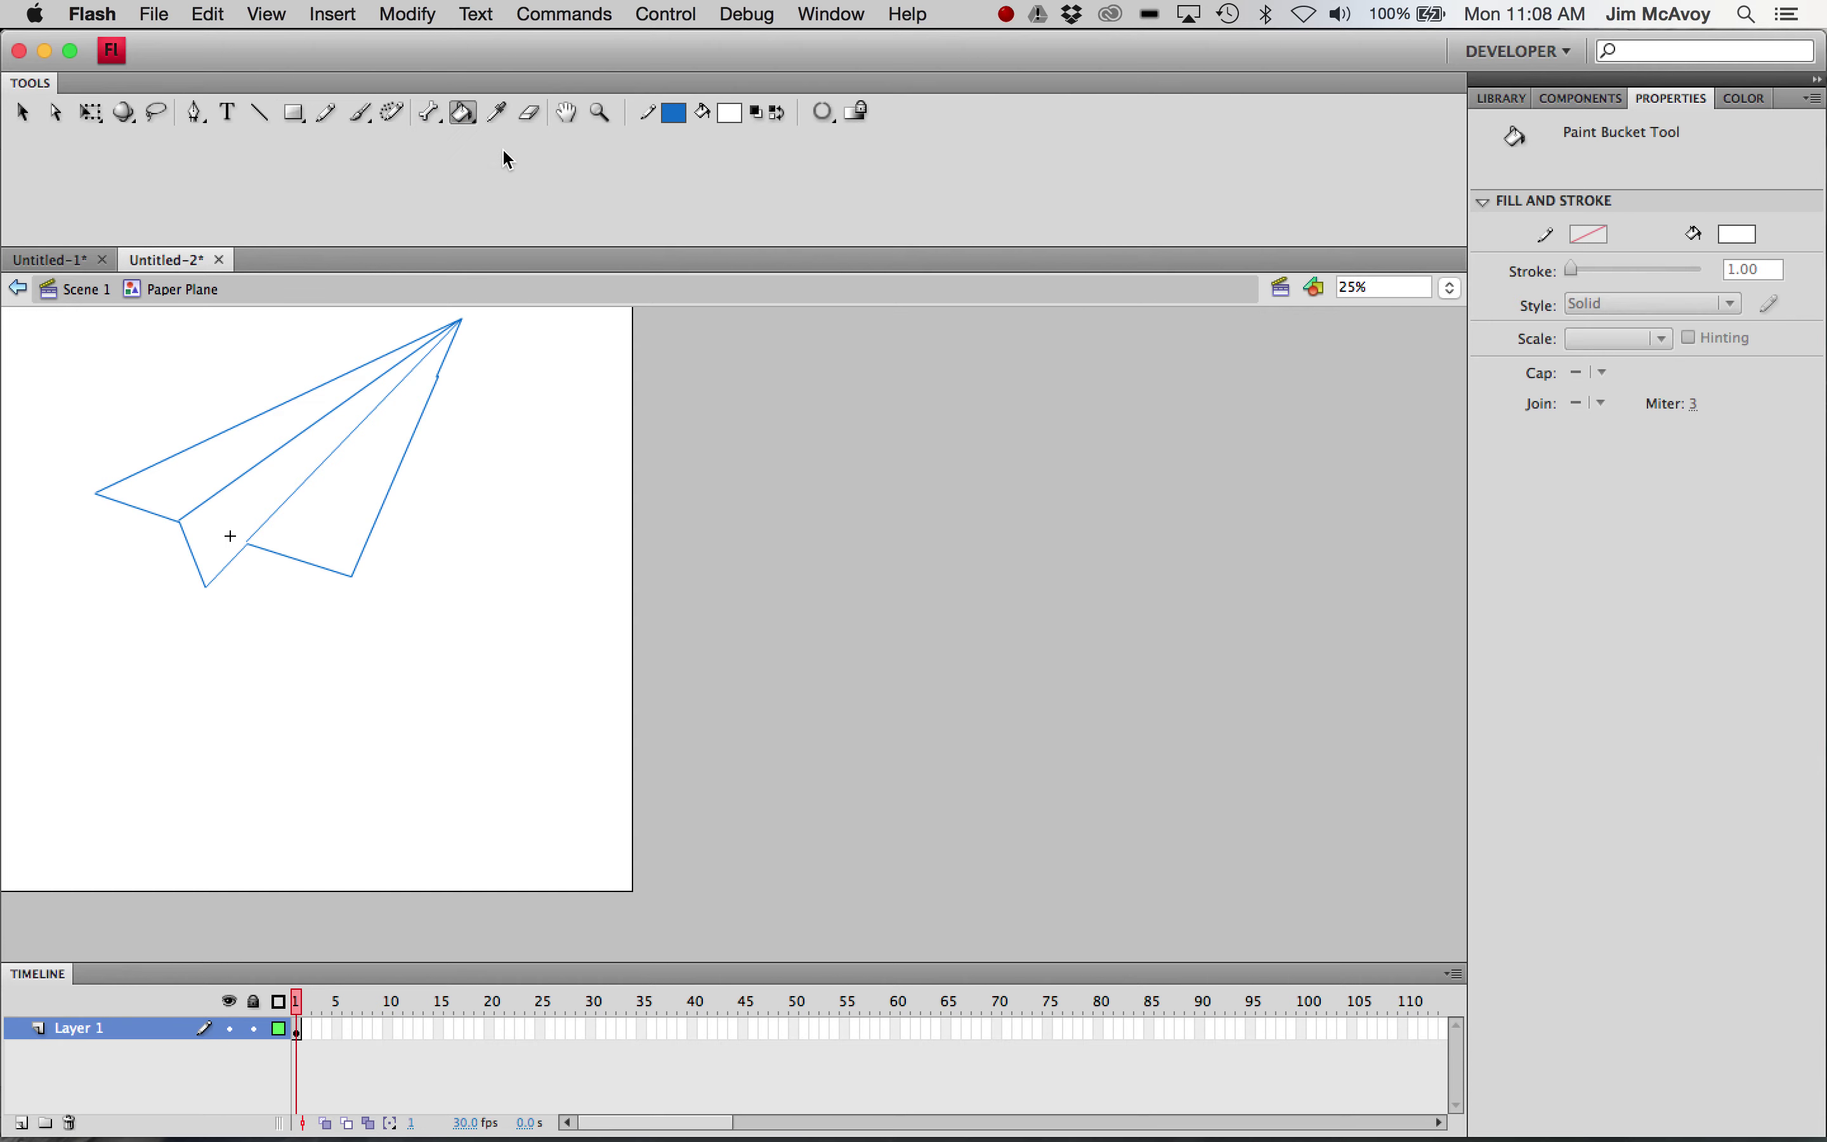
click(732, 118)
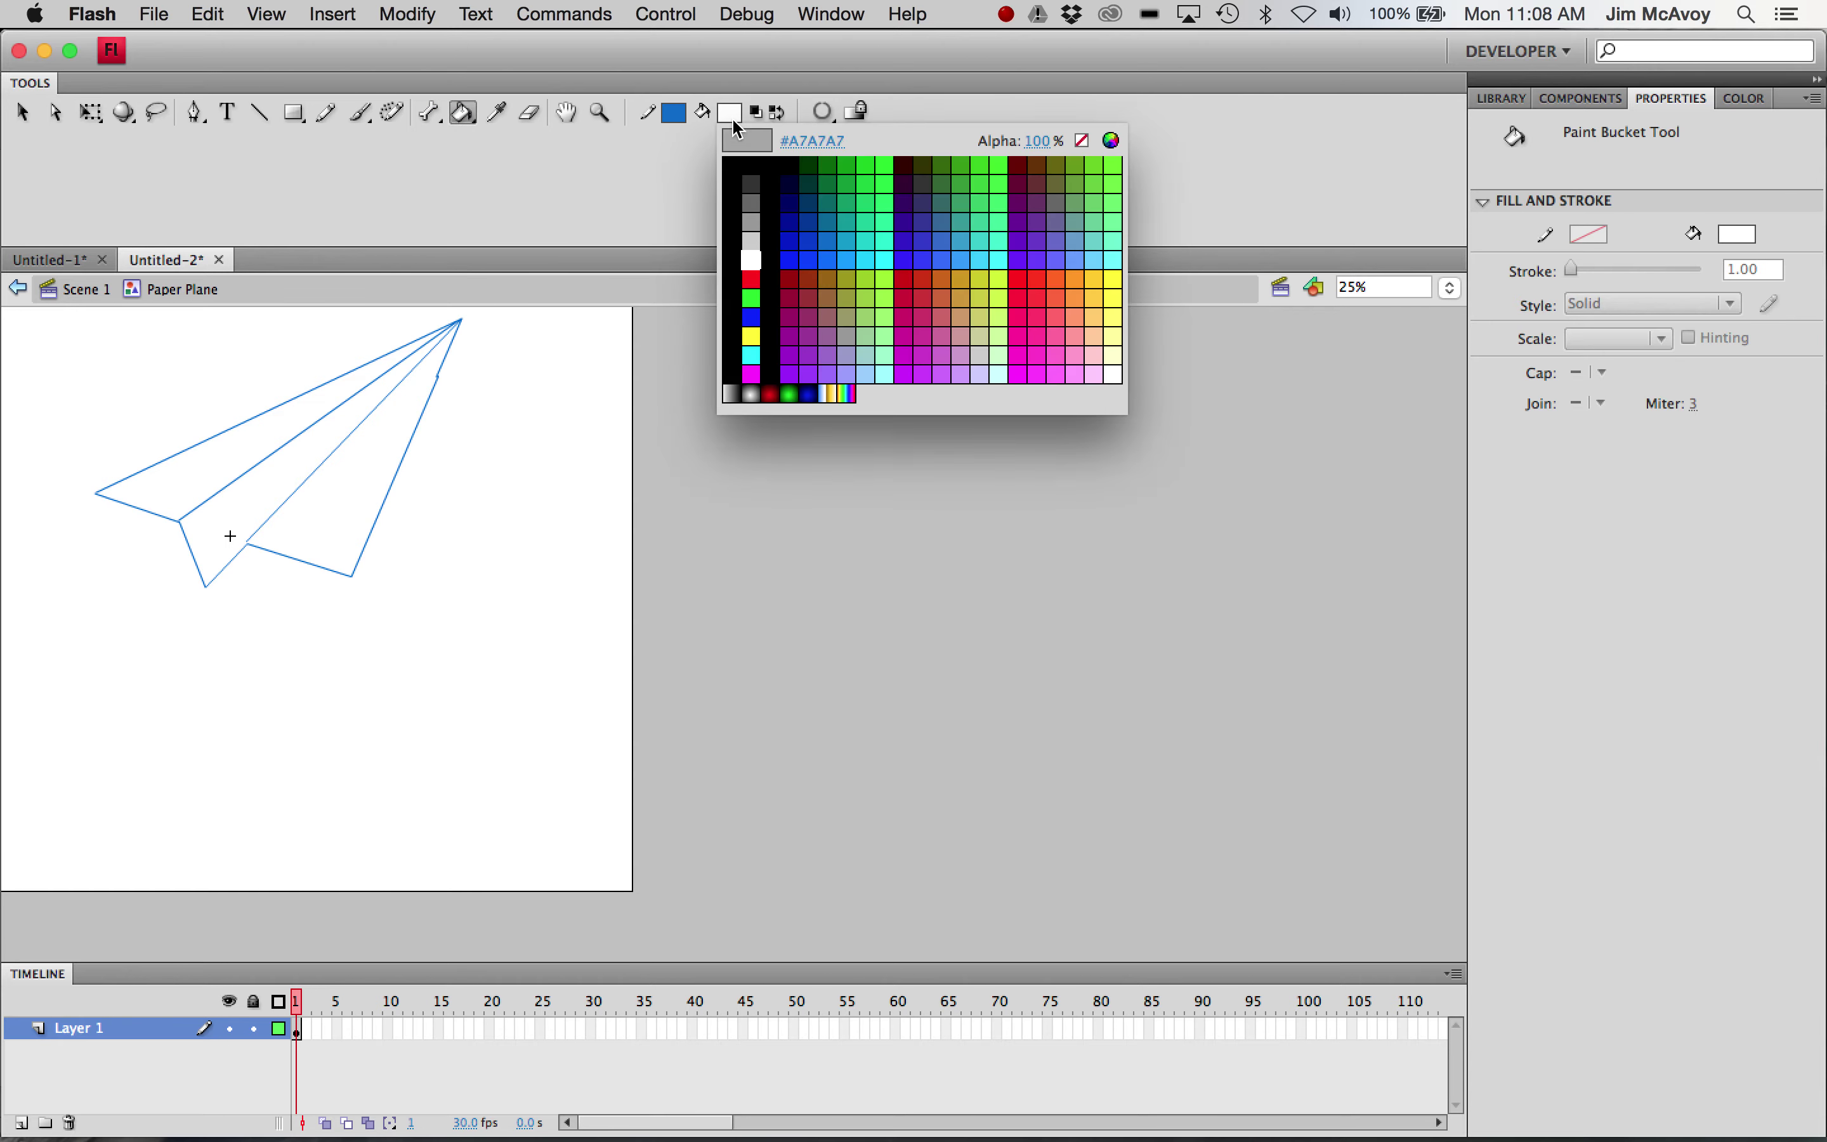
click(764, 219)
click(217, 515)
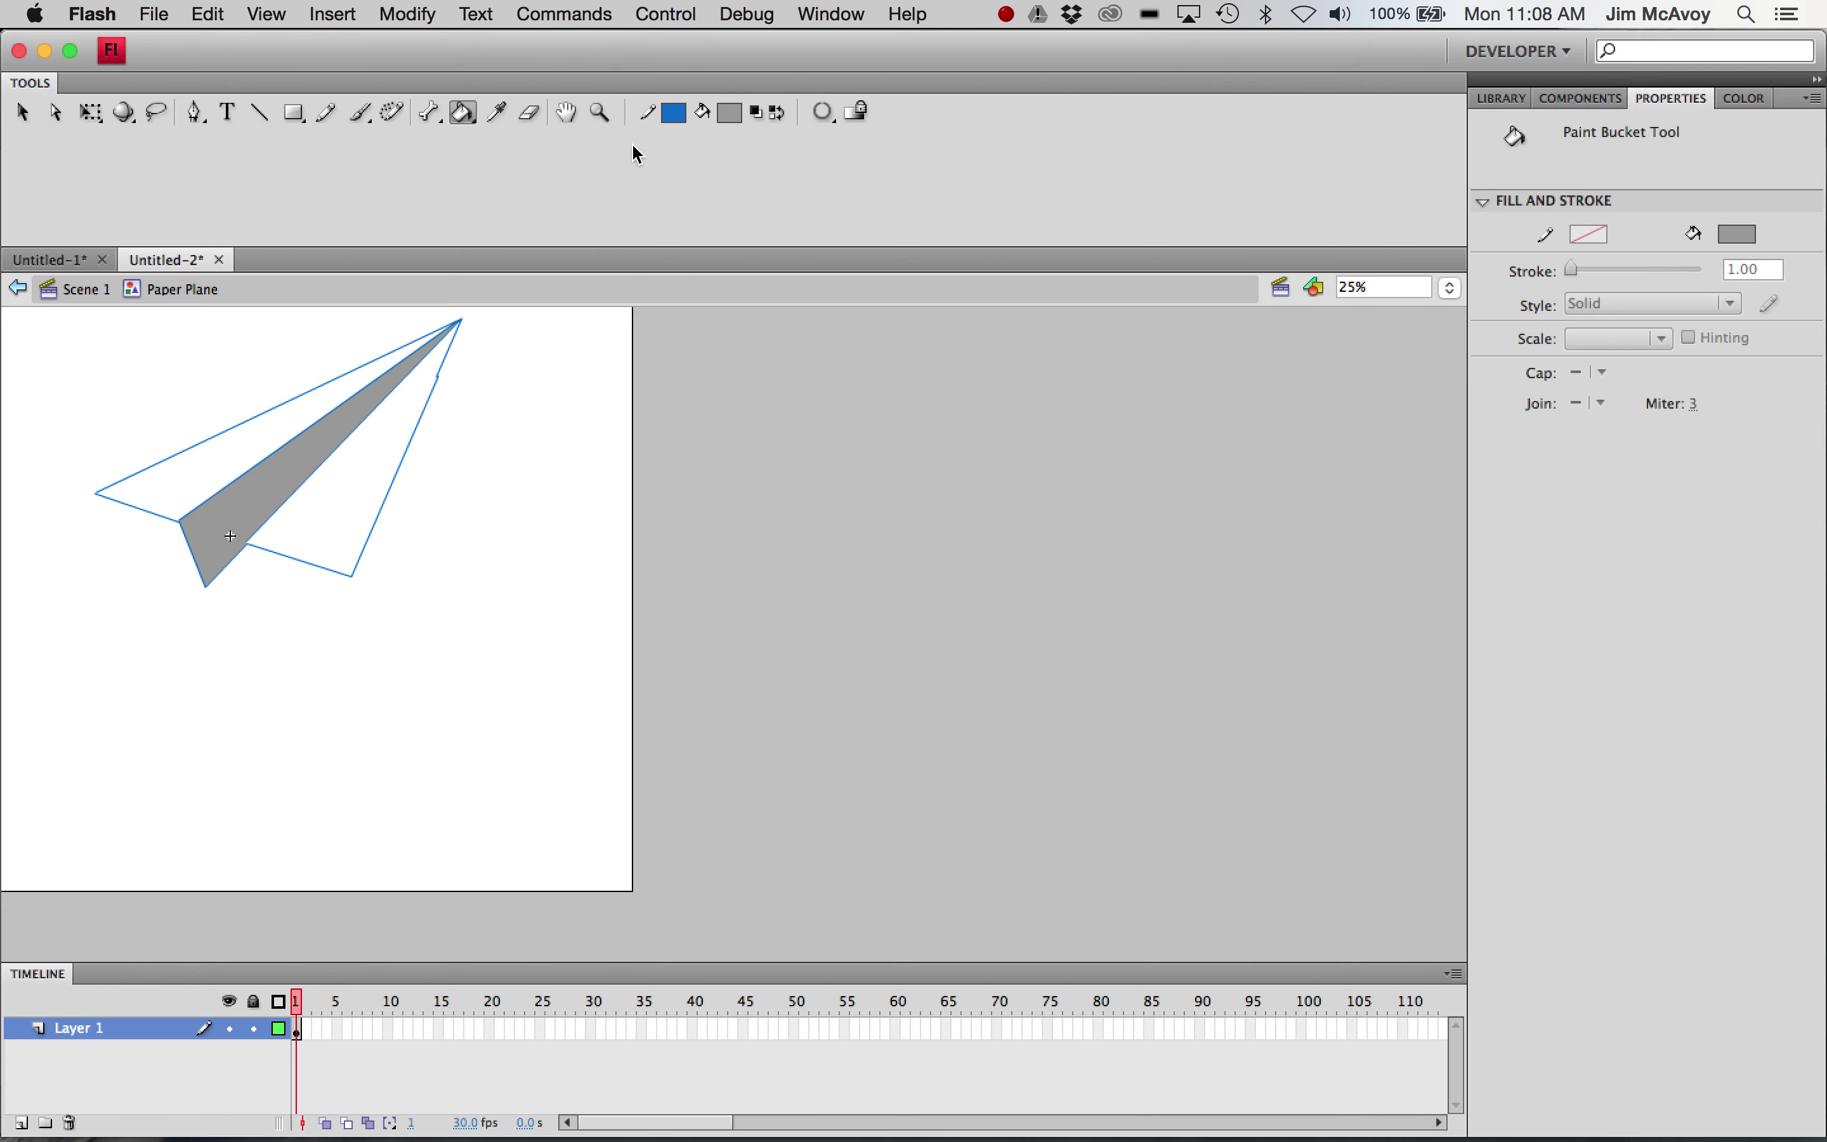
Step: Set the fill colour to white and select the left and right wing panels
click(732, 121)
click(751, 260)
click(24, 112)
click(181, 485)
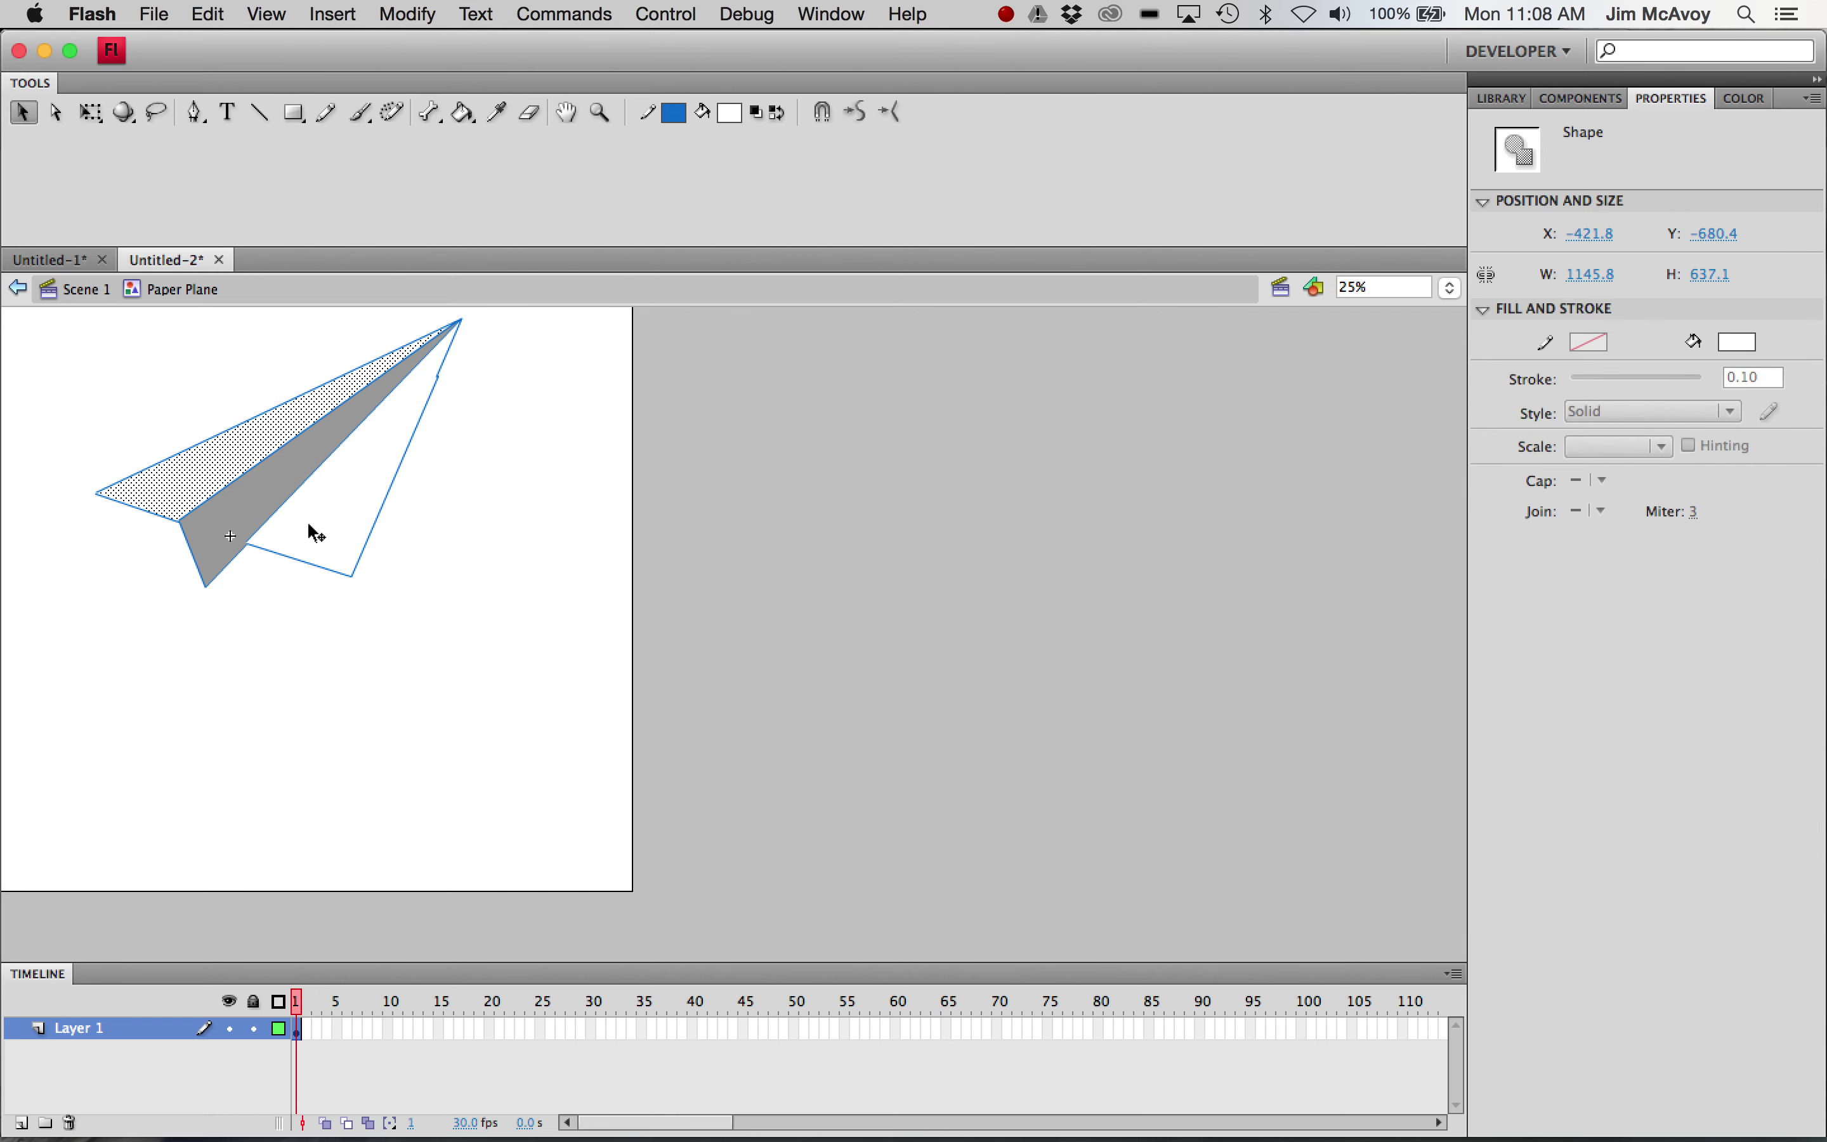
click(318, 524)
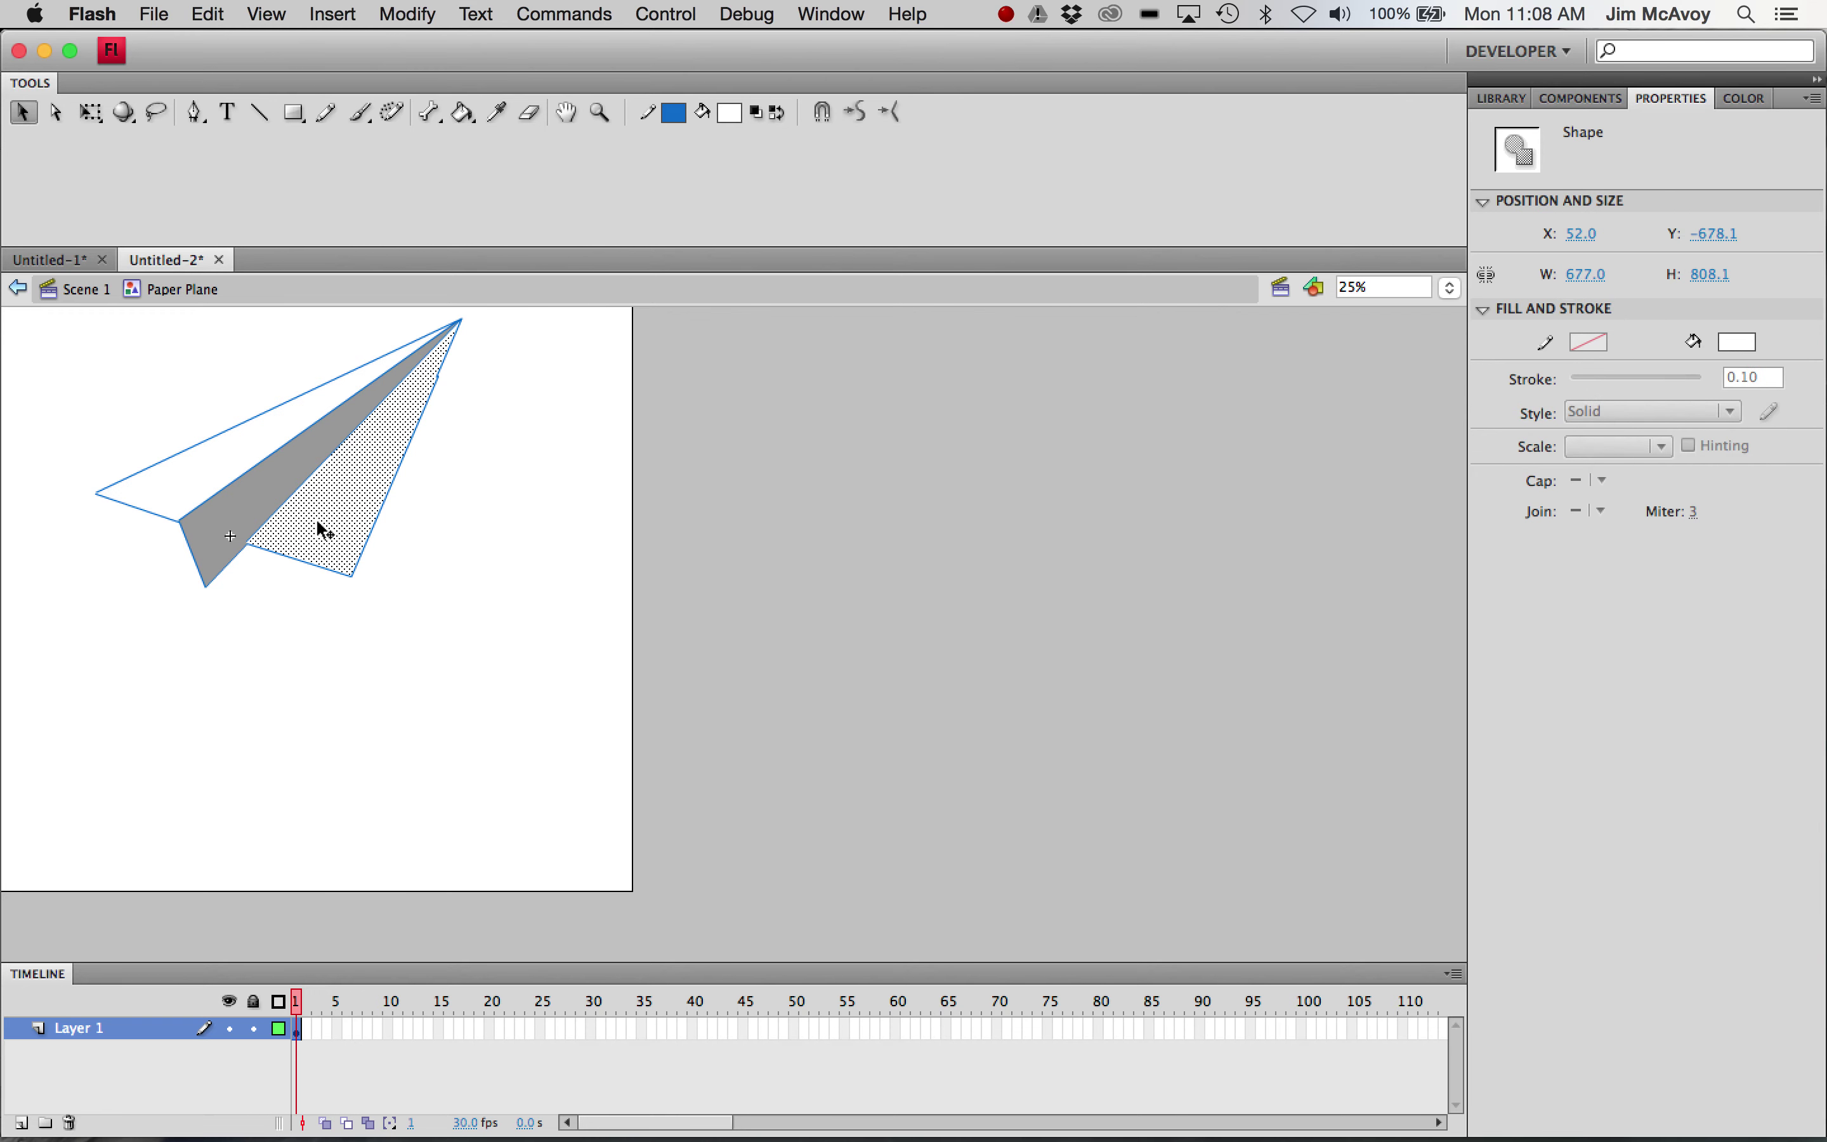
Step: Return to Scene 1 and drag a Paper Plane instance from the Library onto the stage
click(83, 296)
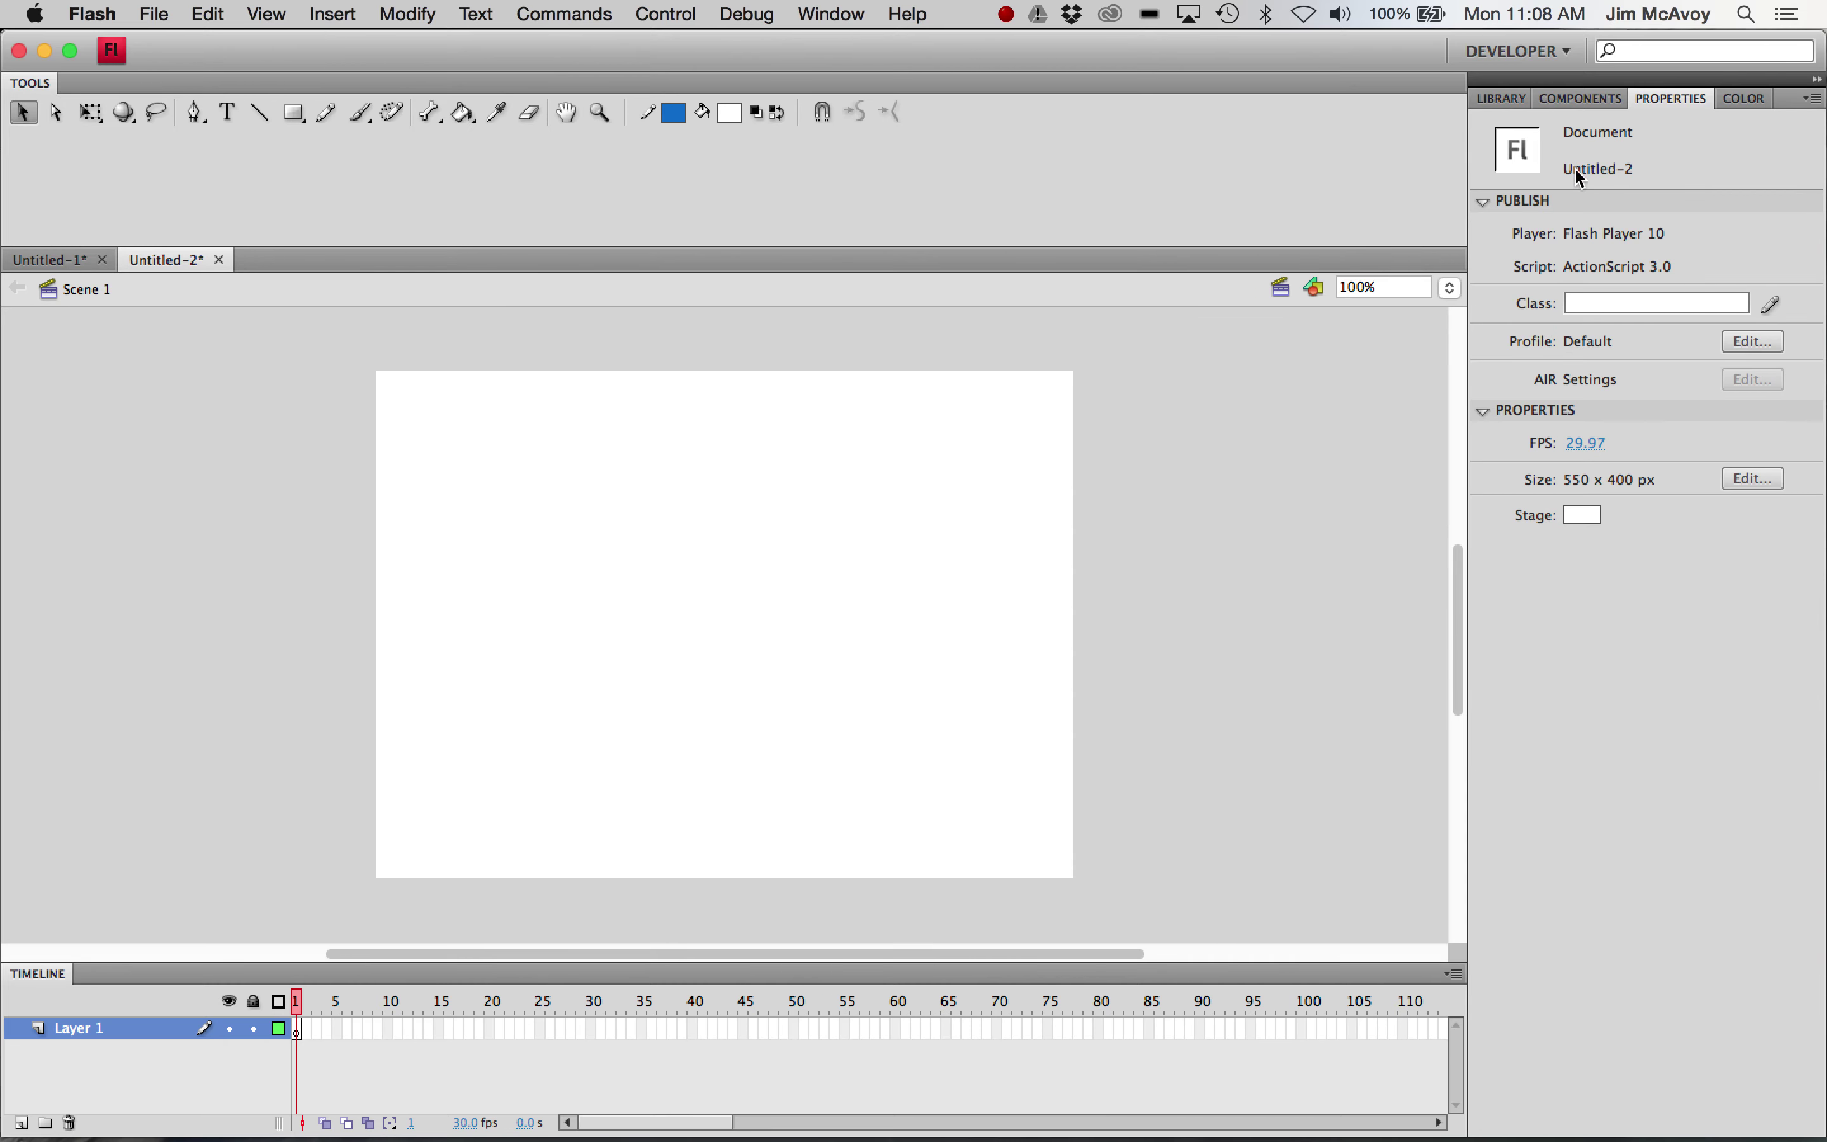
click(1501, 102)
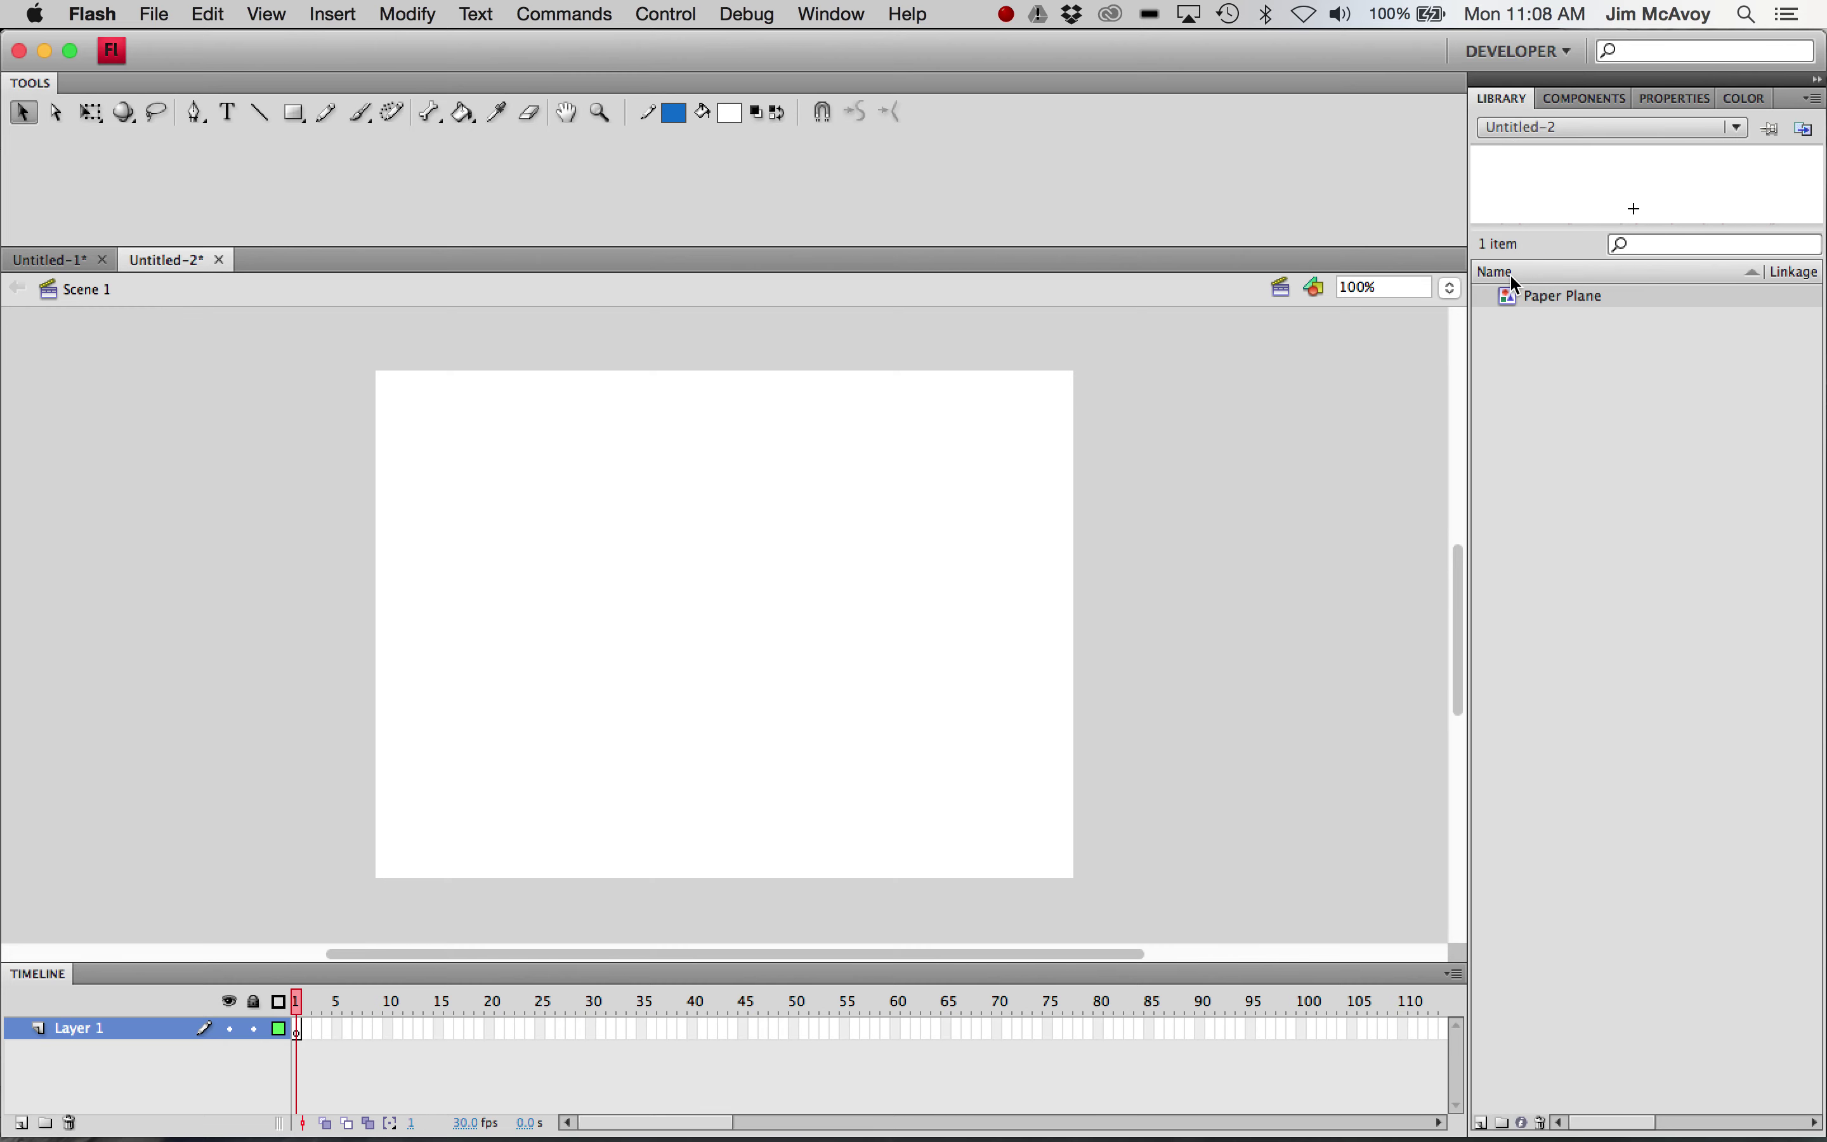
drag(1501, 295, 340, 889)
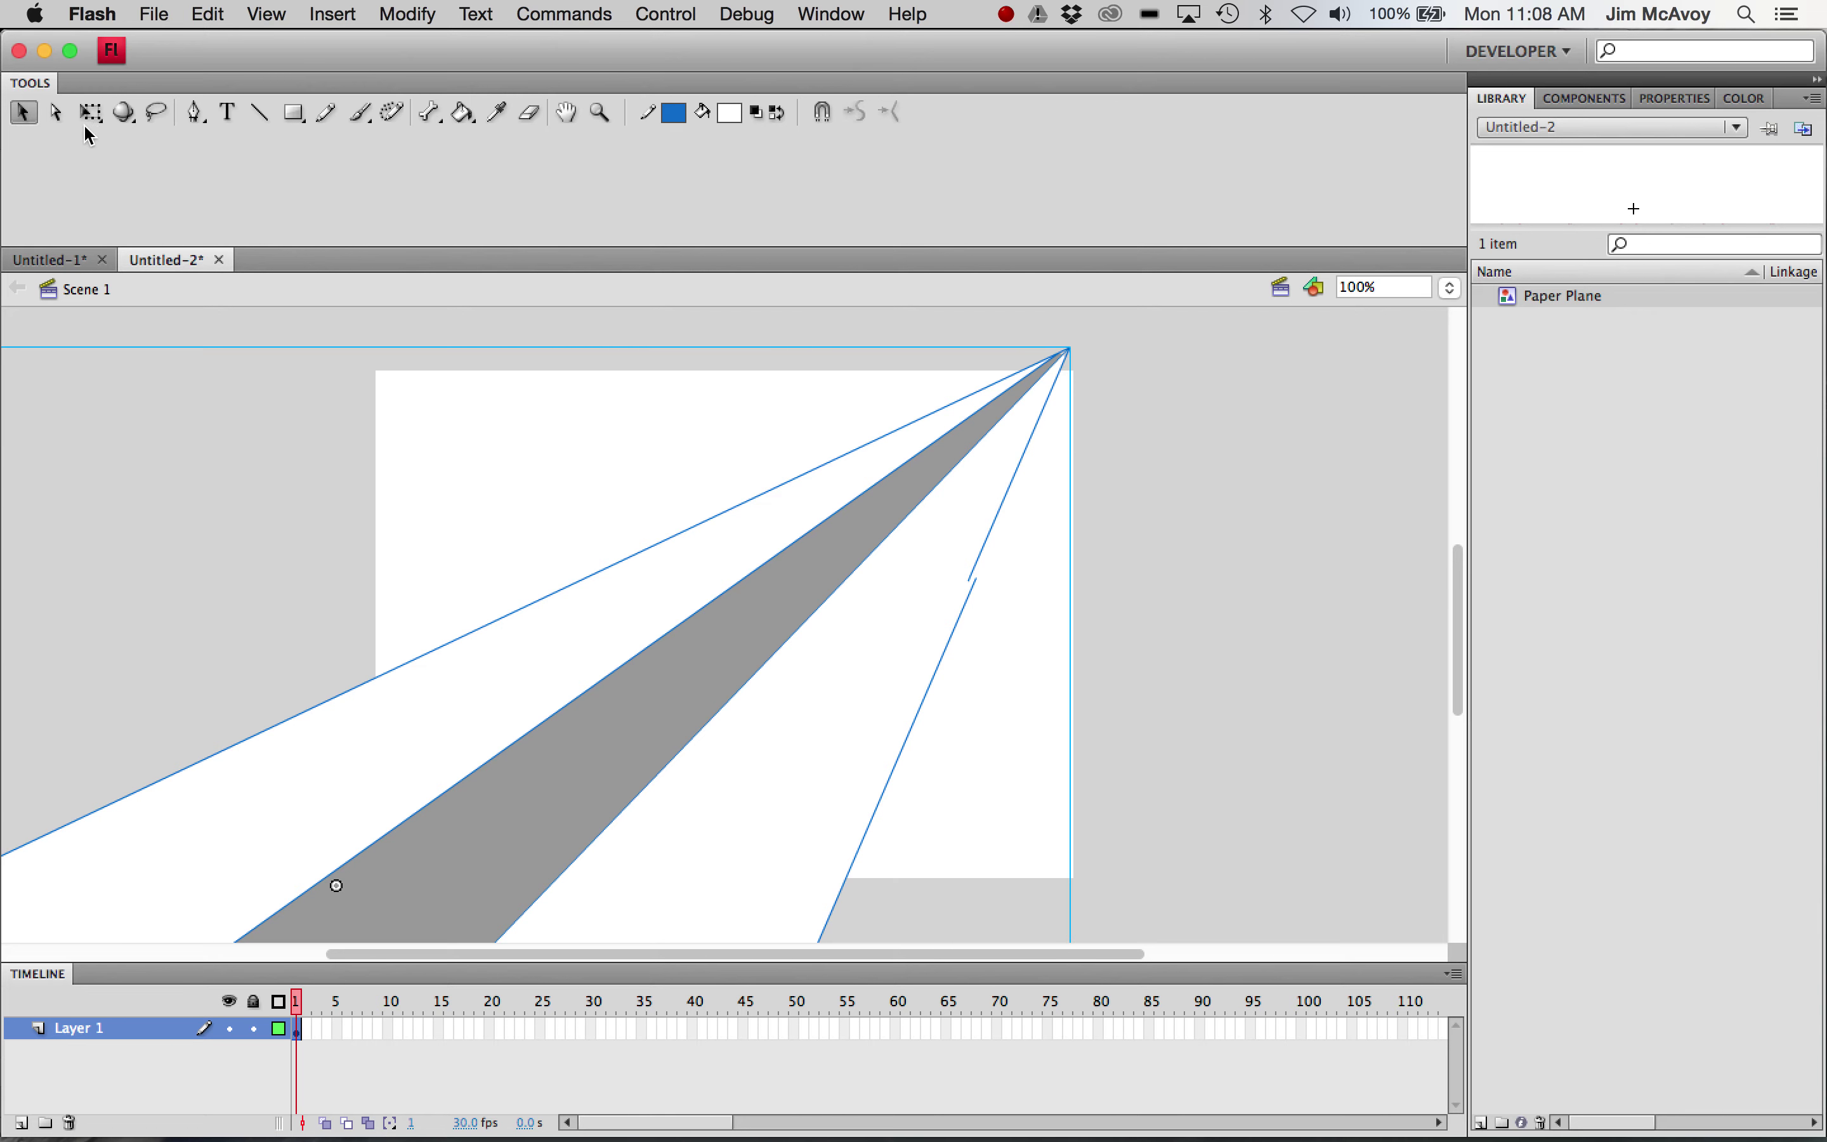
Step: Scale the plane instance down and move it to the stage's lower-left corner
click(85, 115)
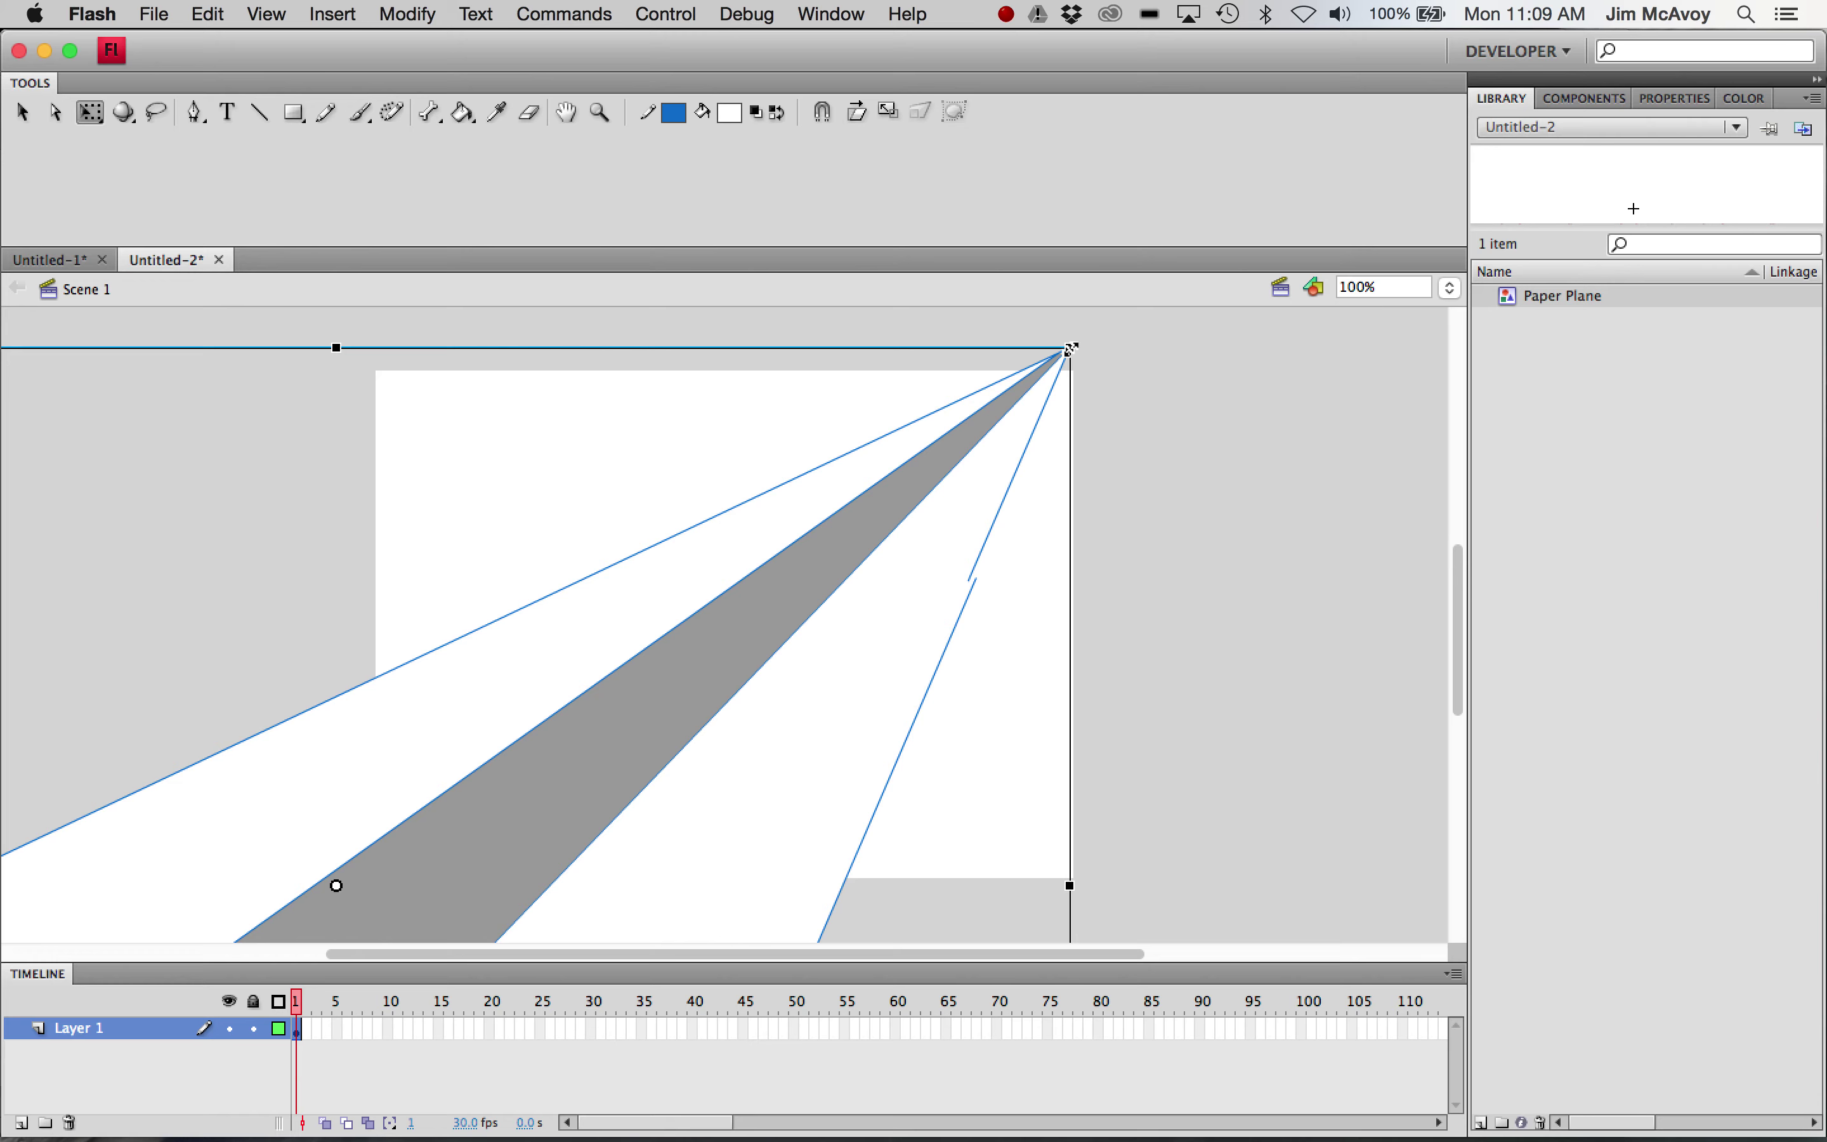
drag(1070, 349, 559, 820)
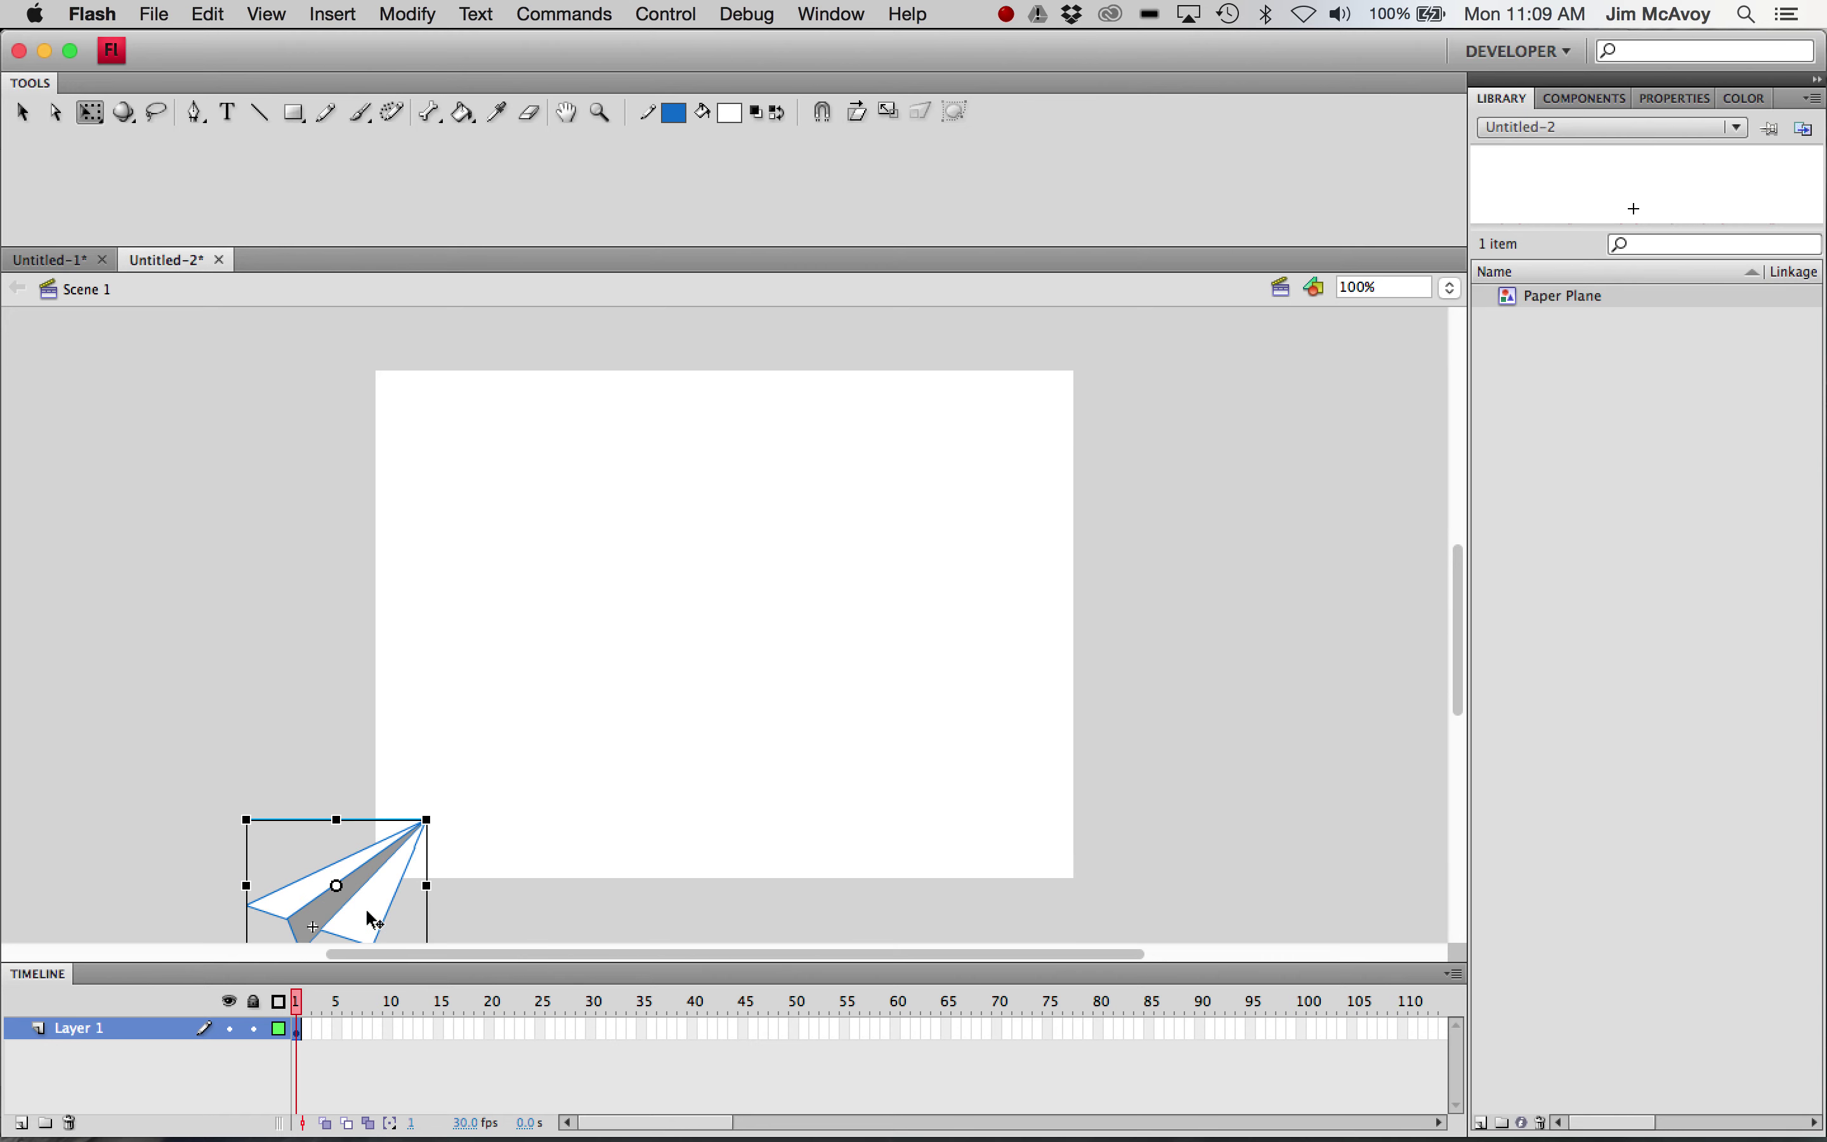
drag(393, 907, 415, 885)
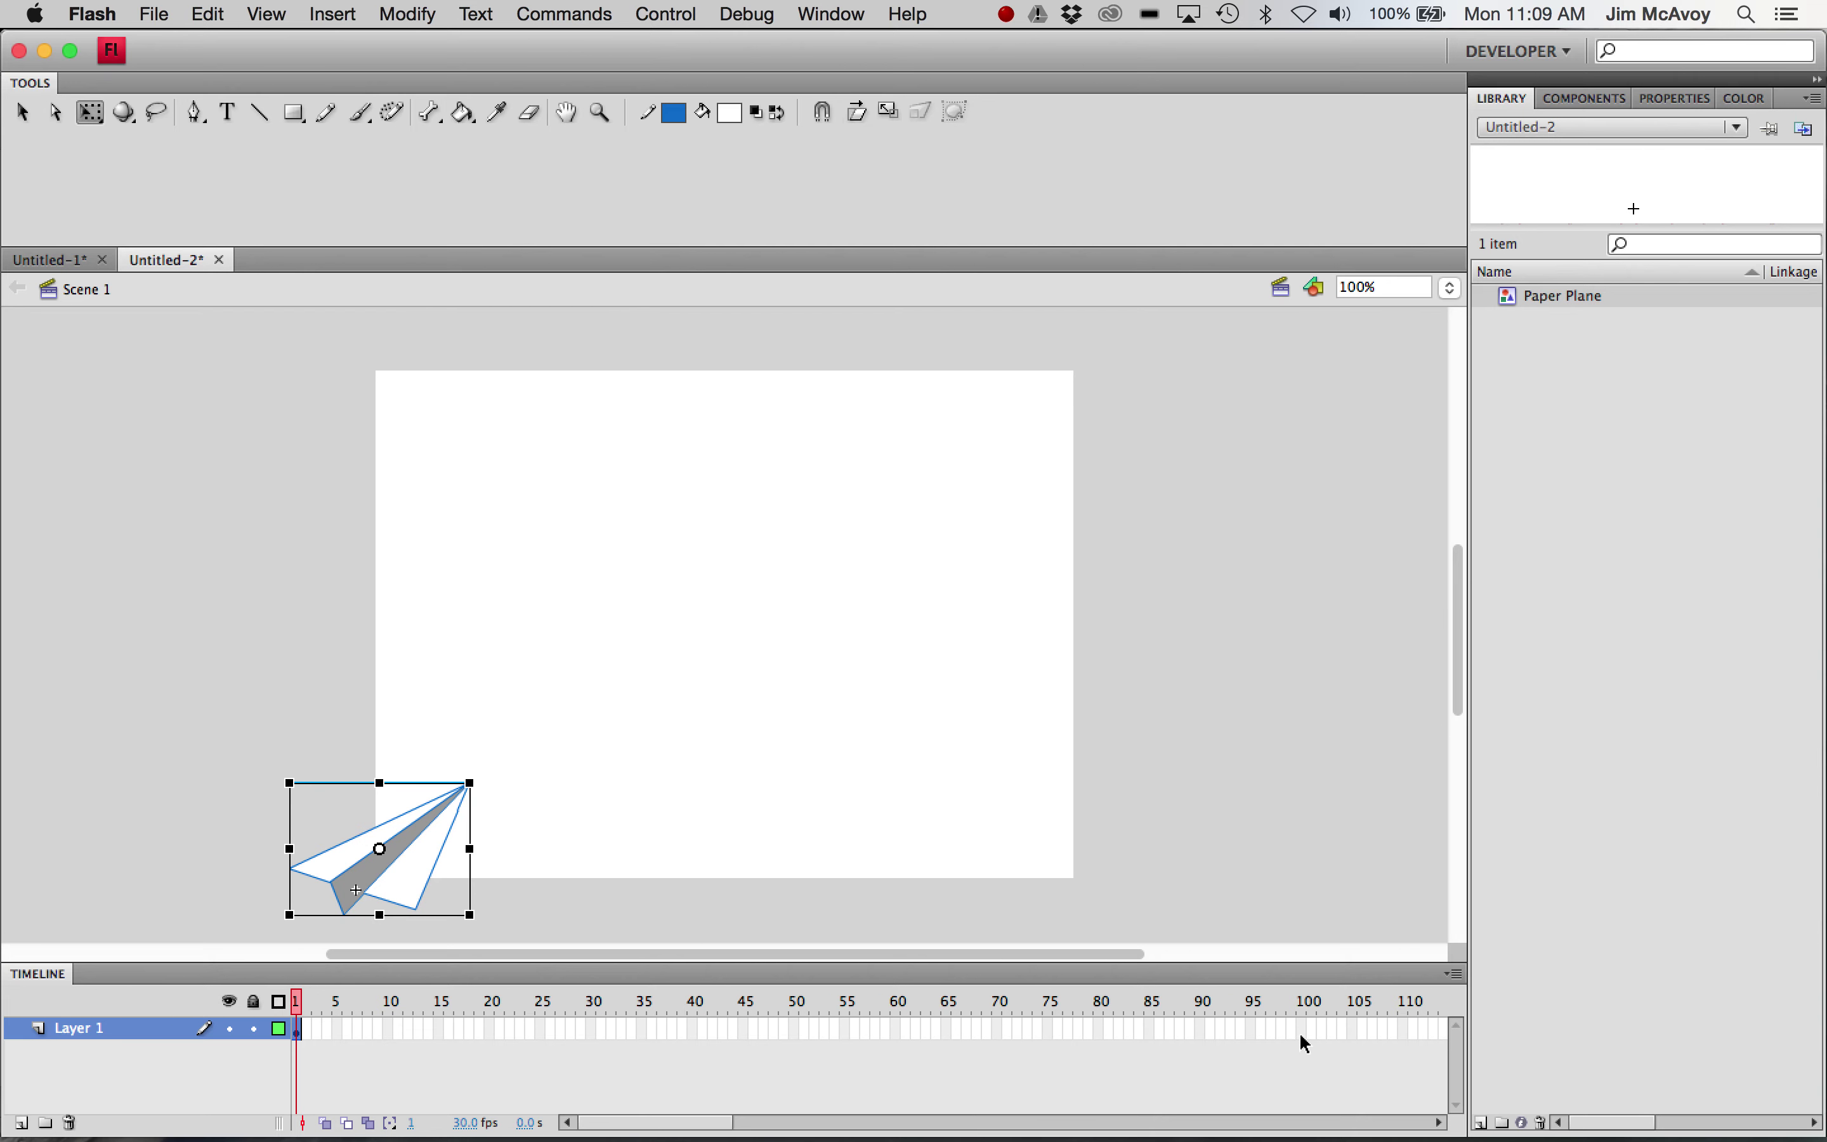
Step: Insert a keyframe at frame 110 on Layer 1 and create a motion tween across the span
click(1402, 1031)
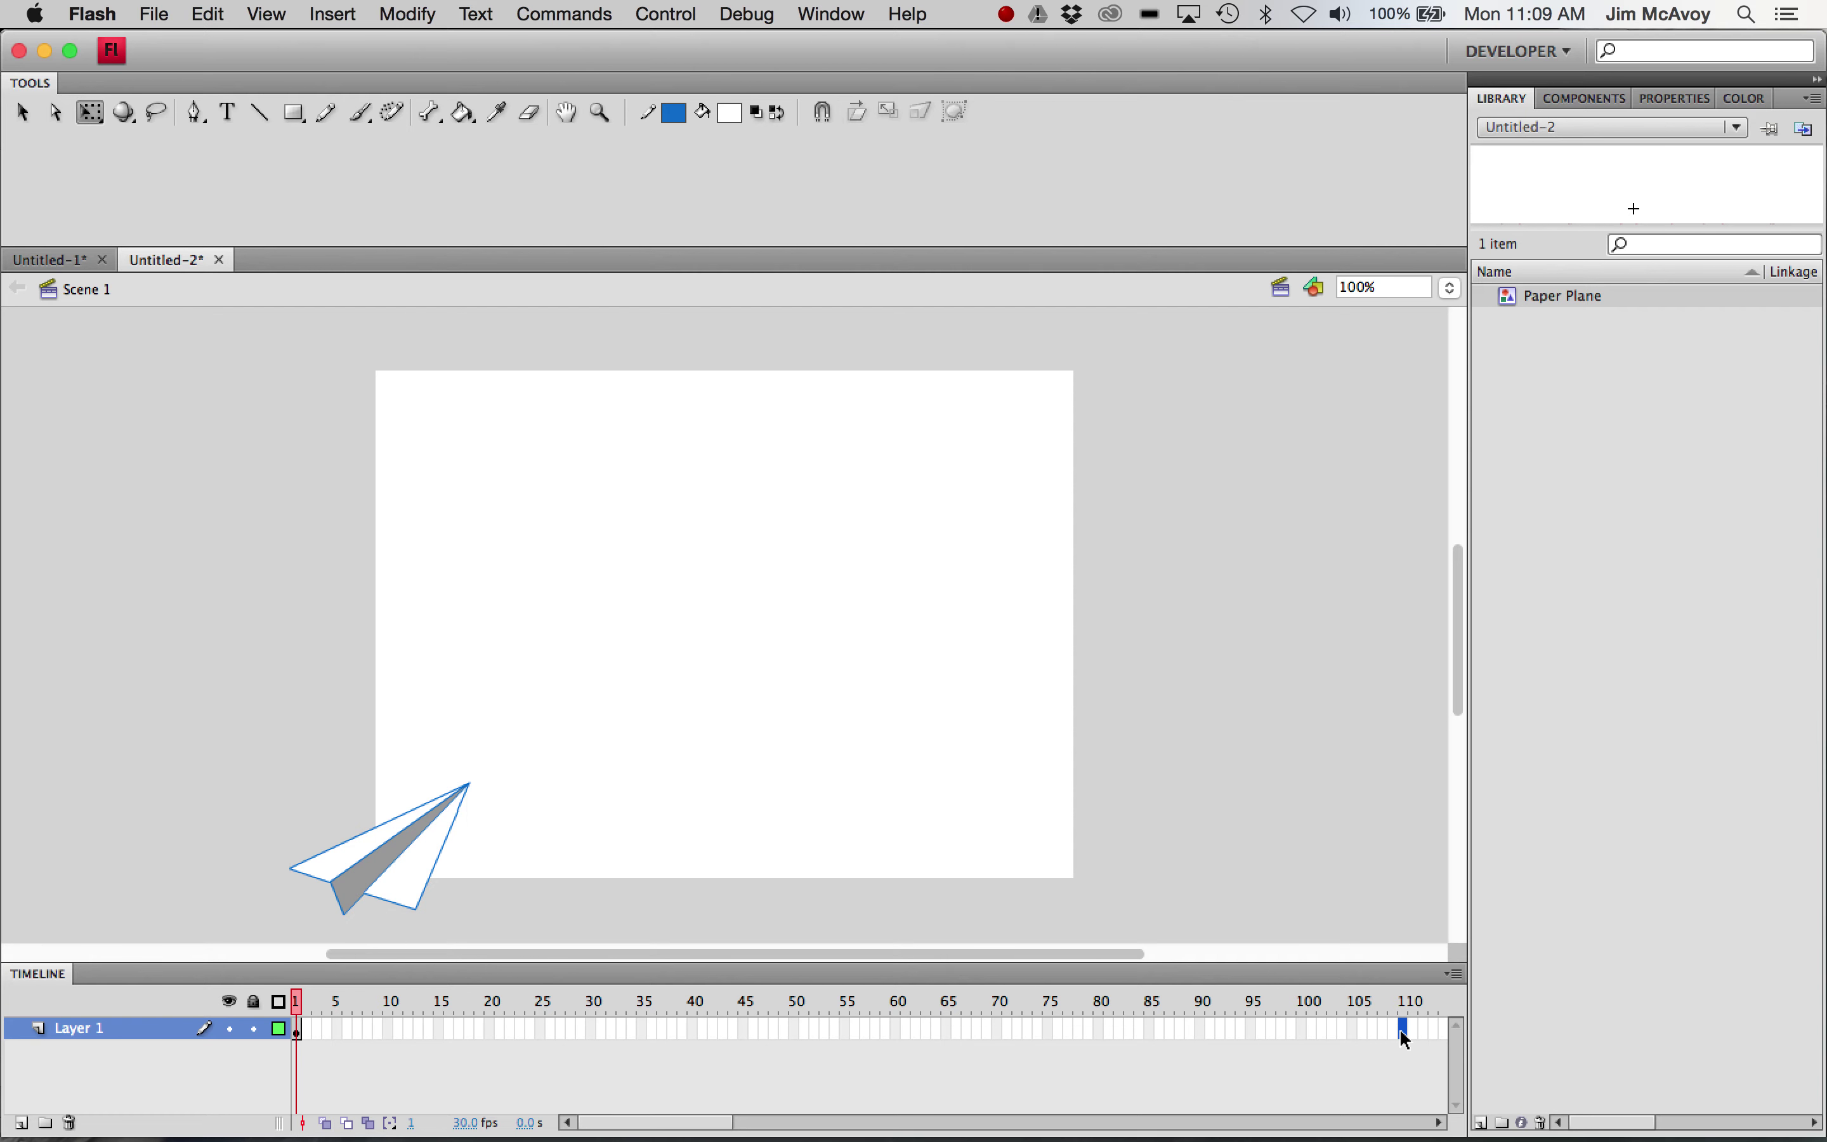
key(F6)
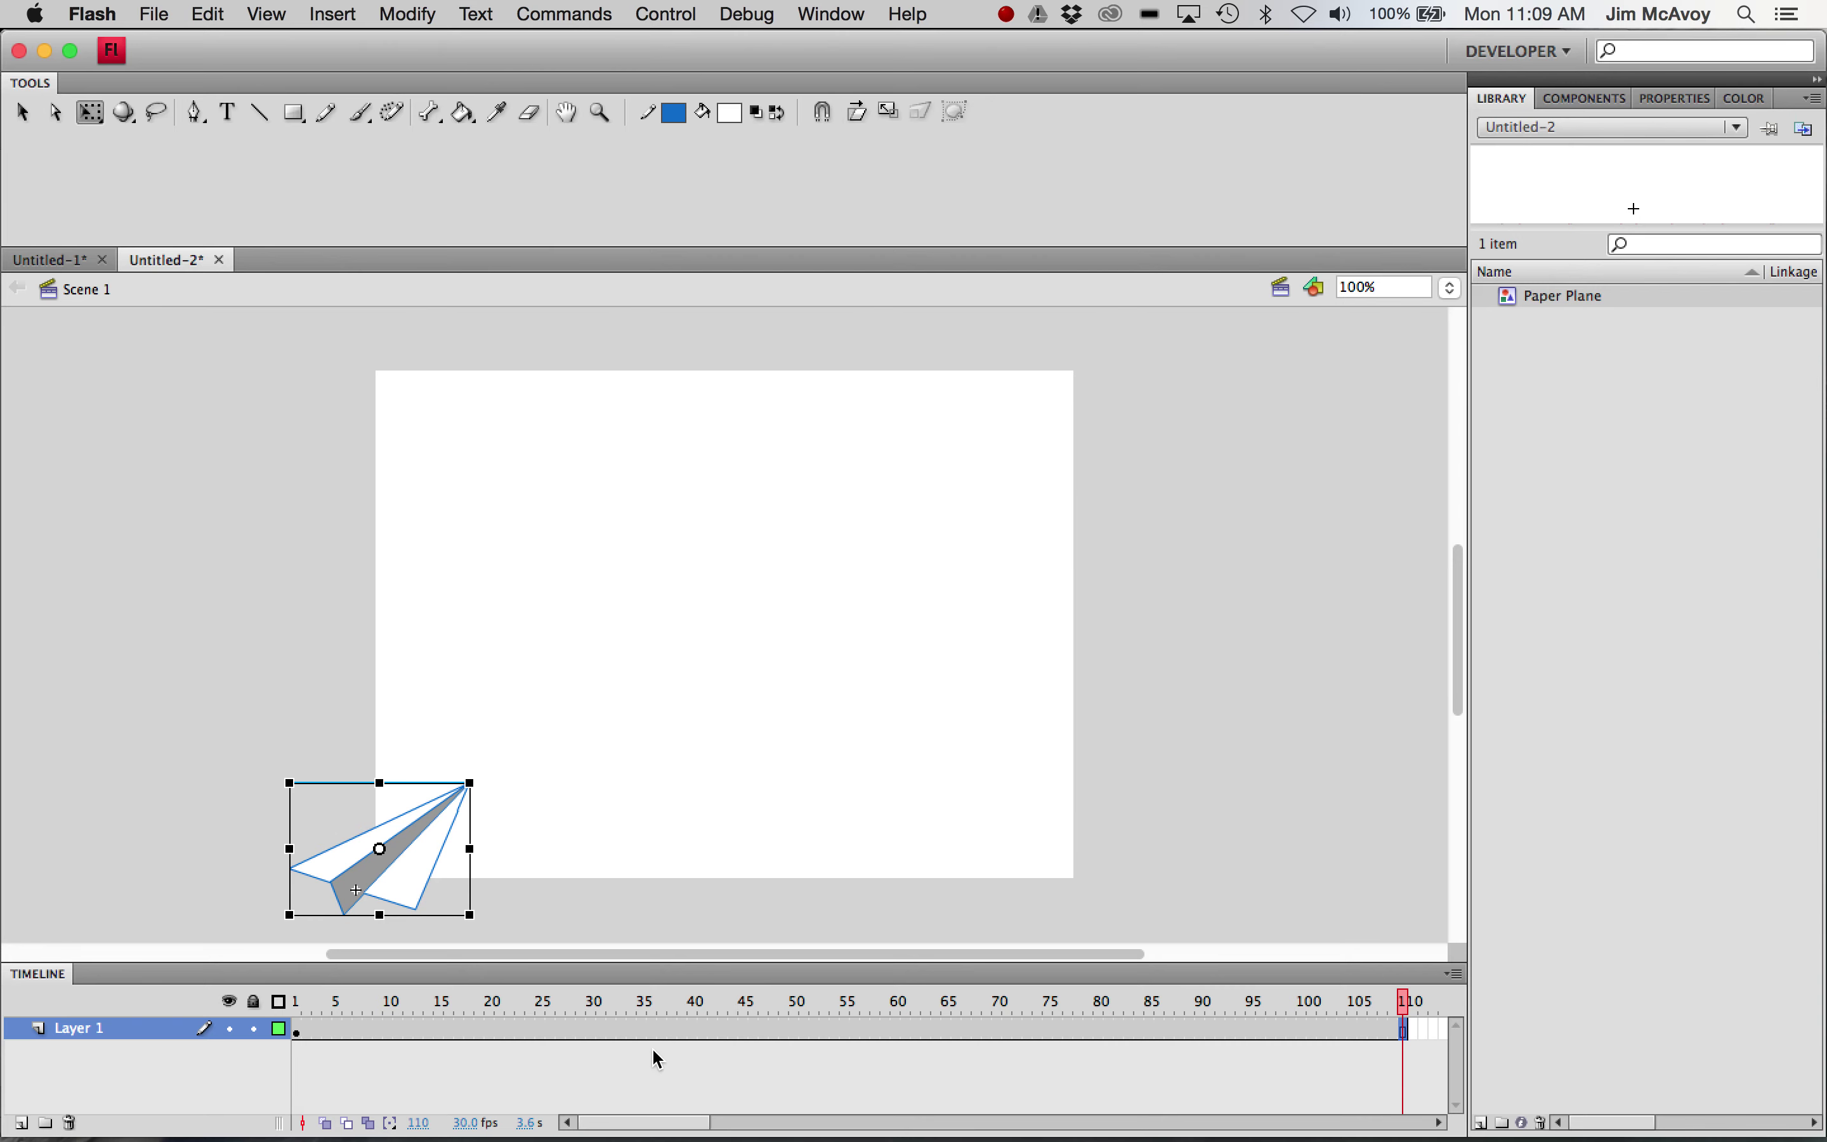
right_click(670, 1031)
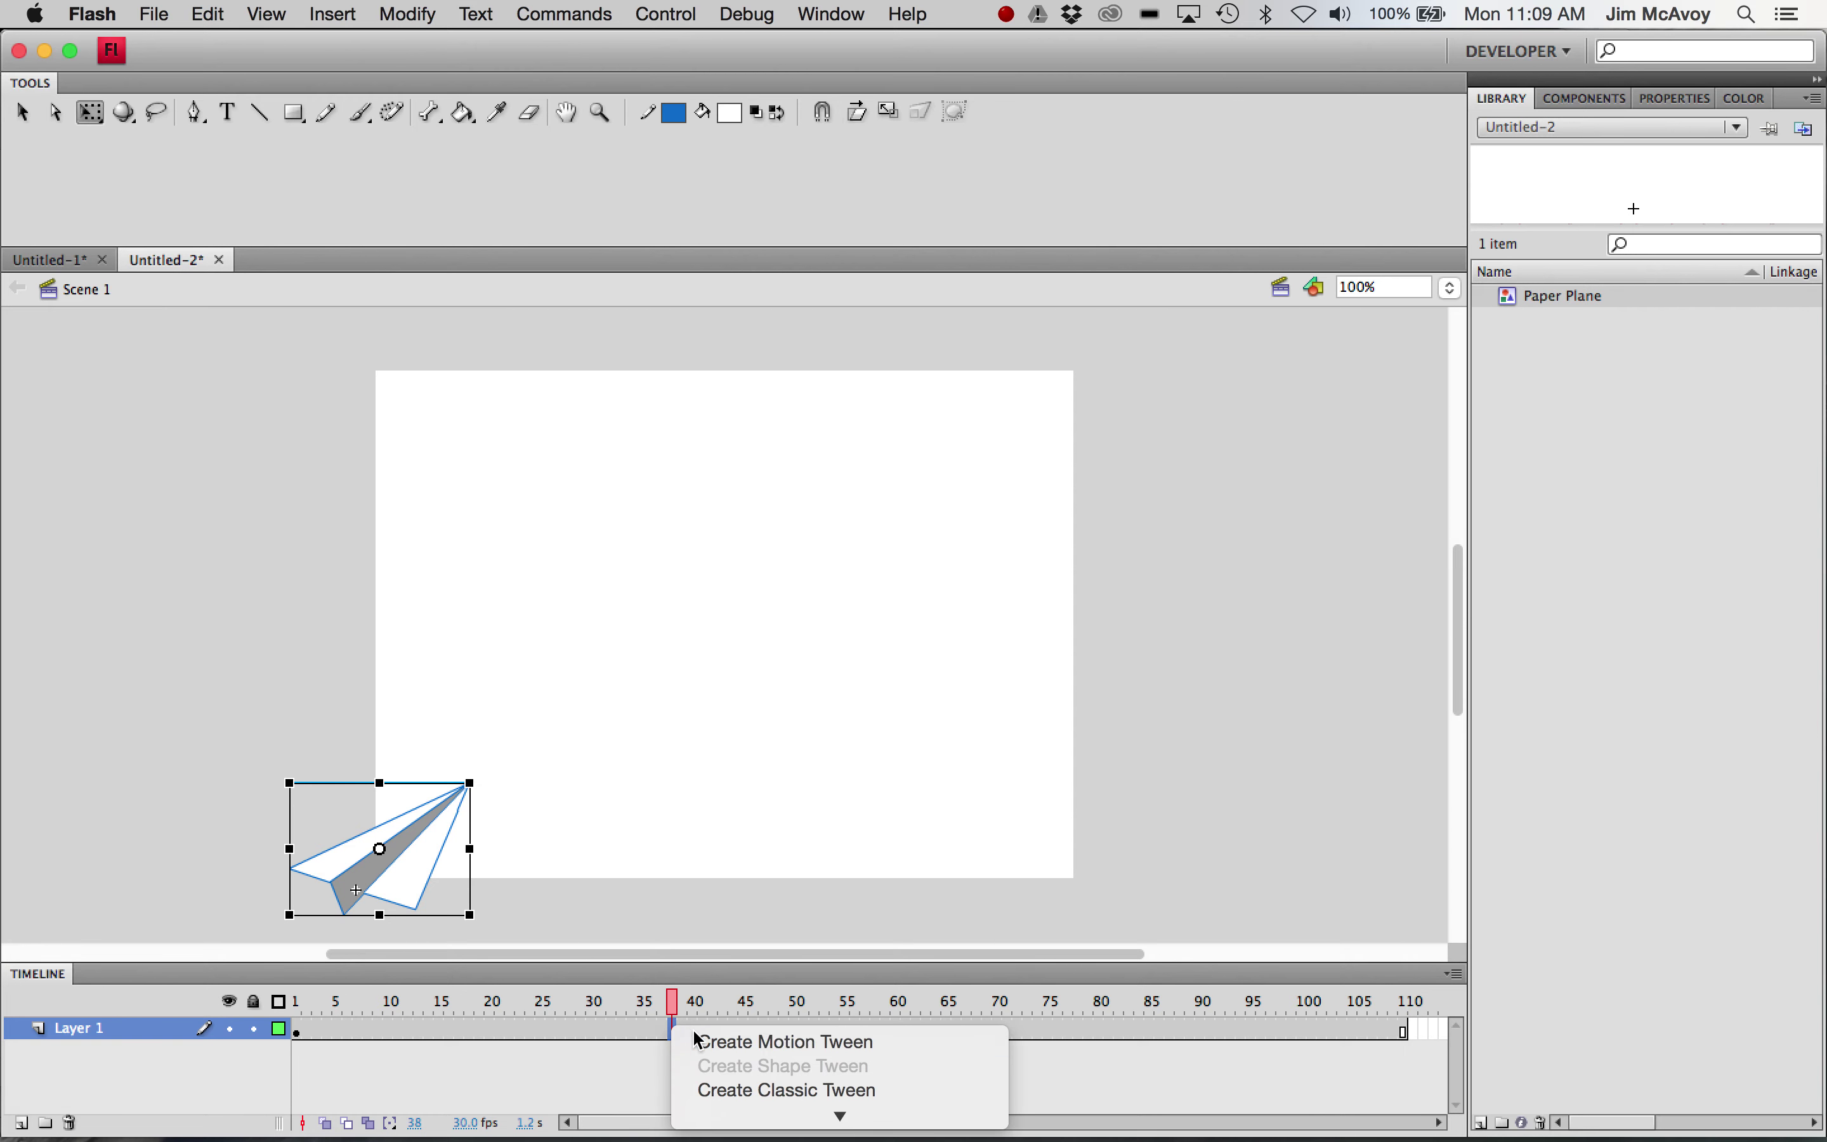
click(698, 1052)
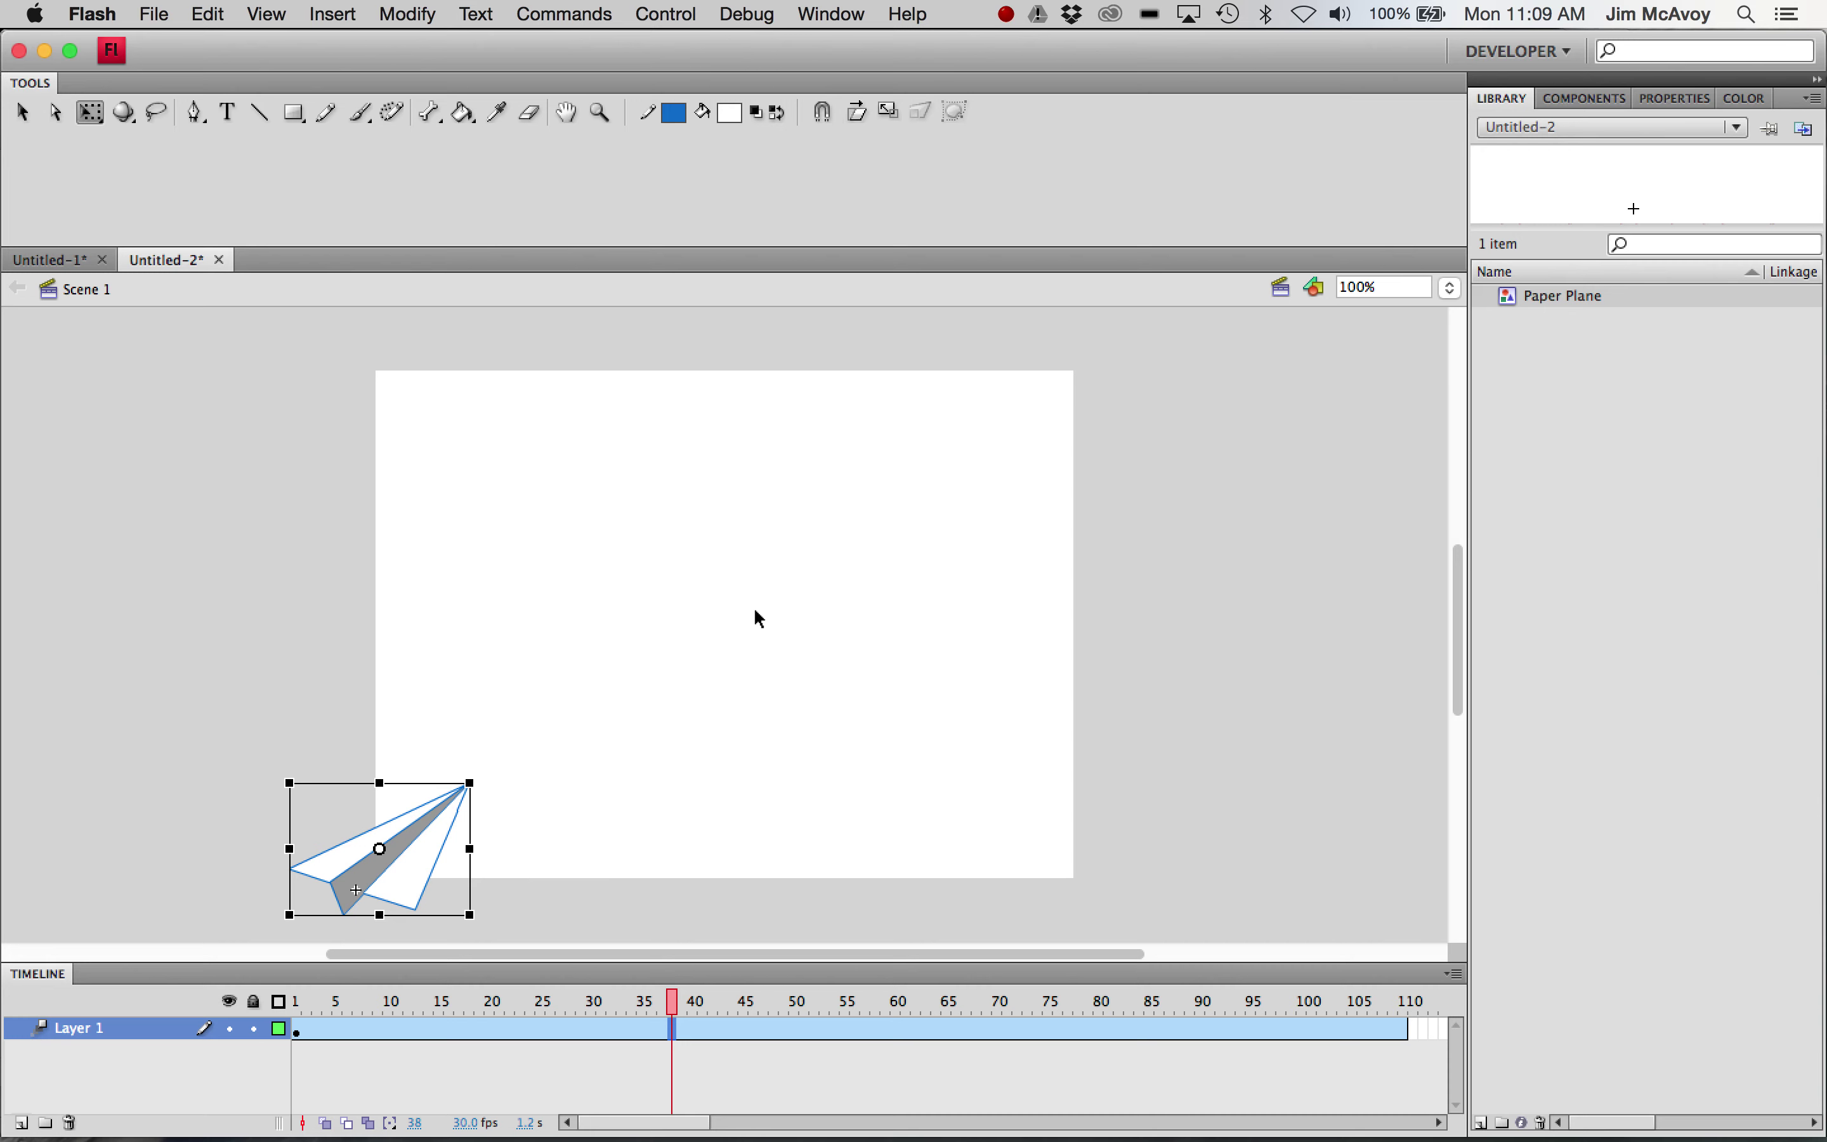
Step: Add Layer 2 and sketch a looping flight path from the plane's nose with the Pencil
click(21, 1123)
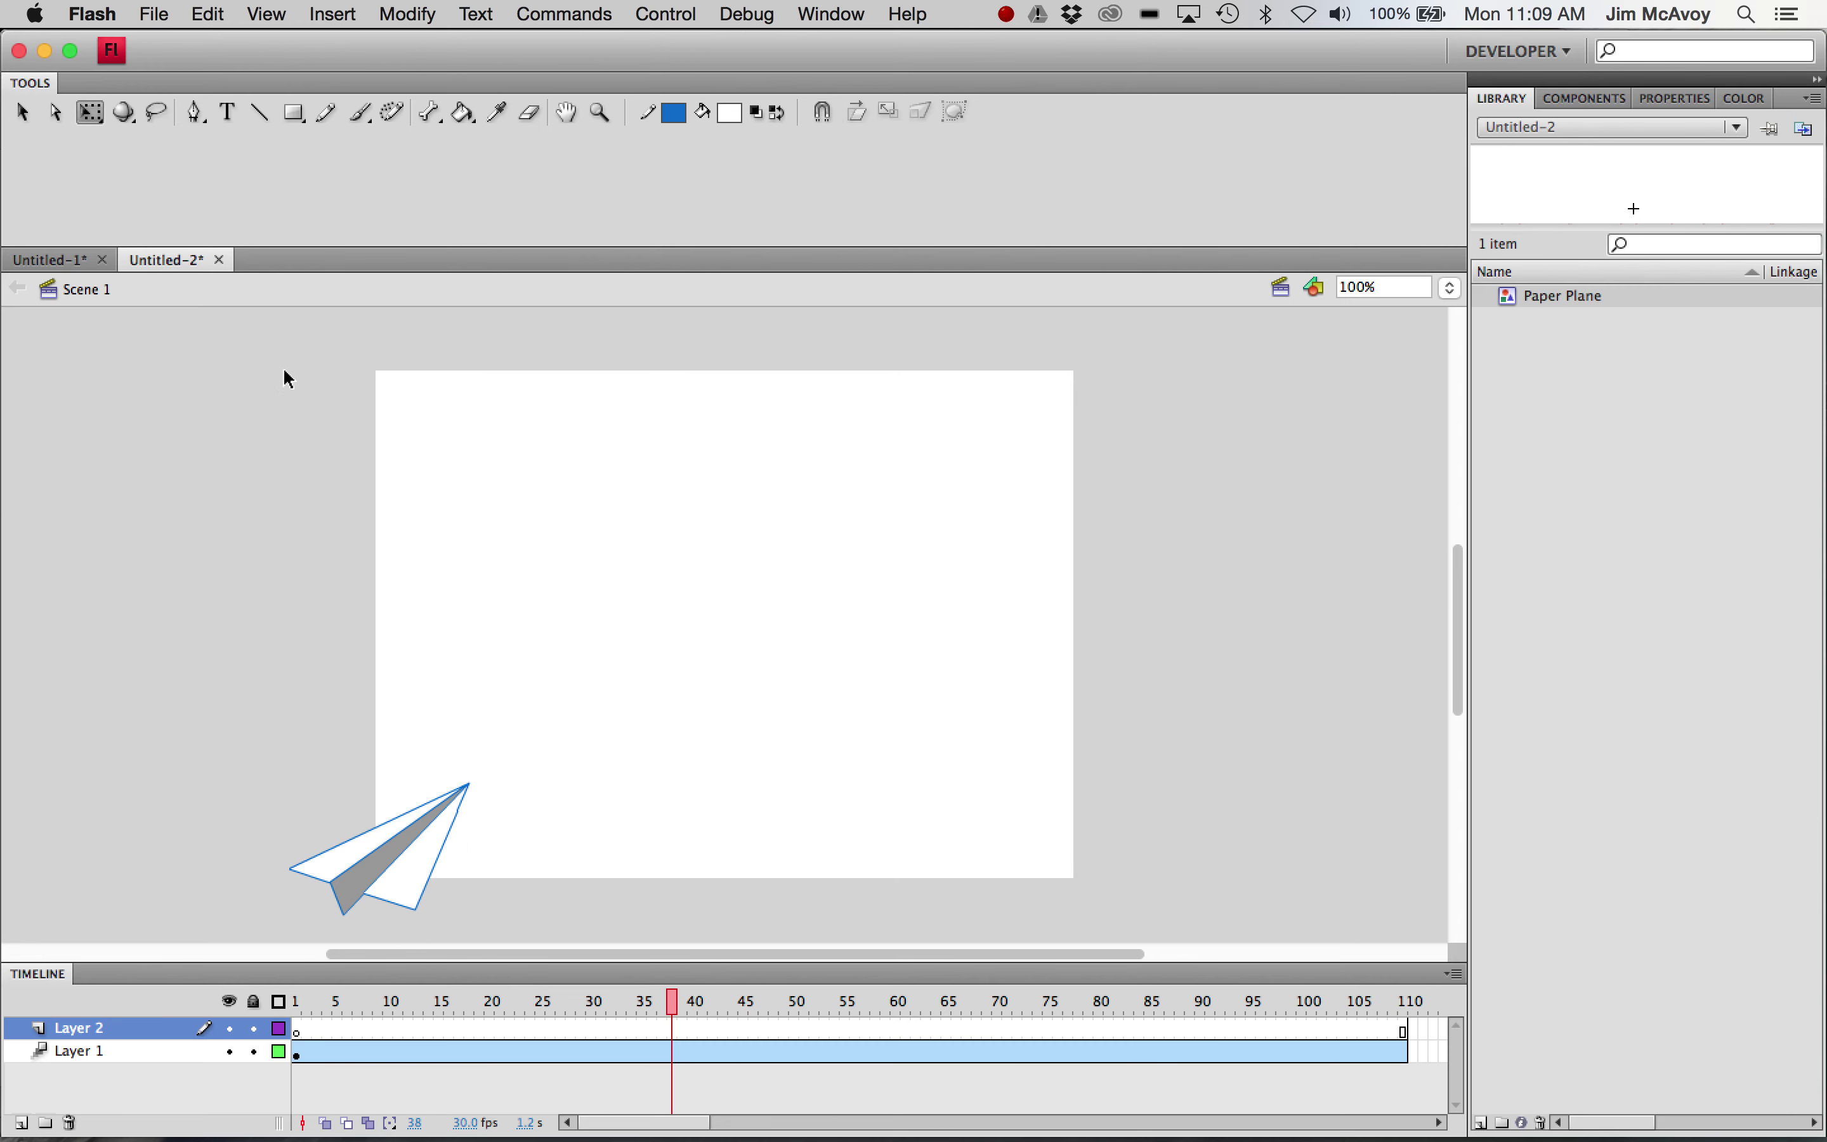
click(326, 121)
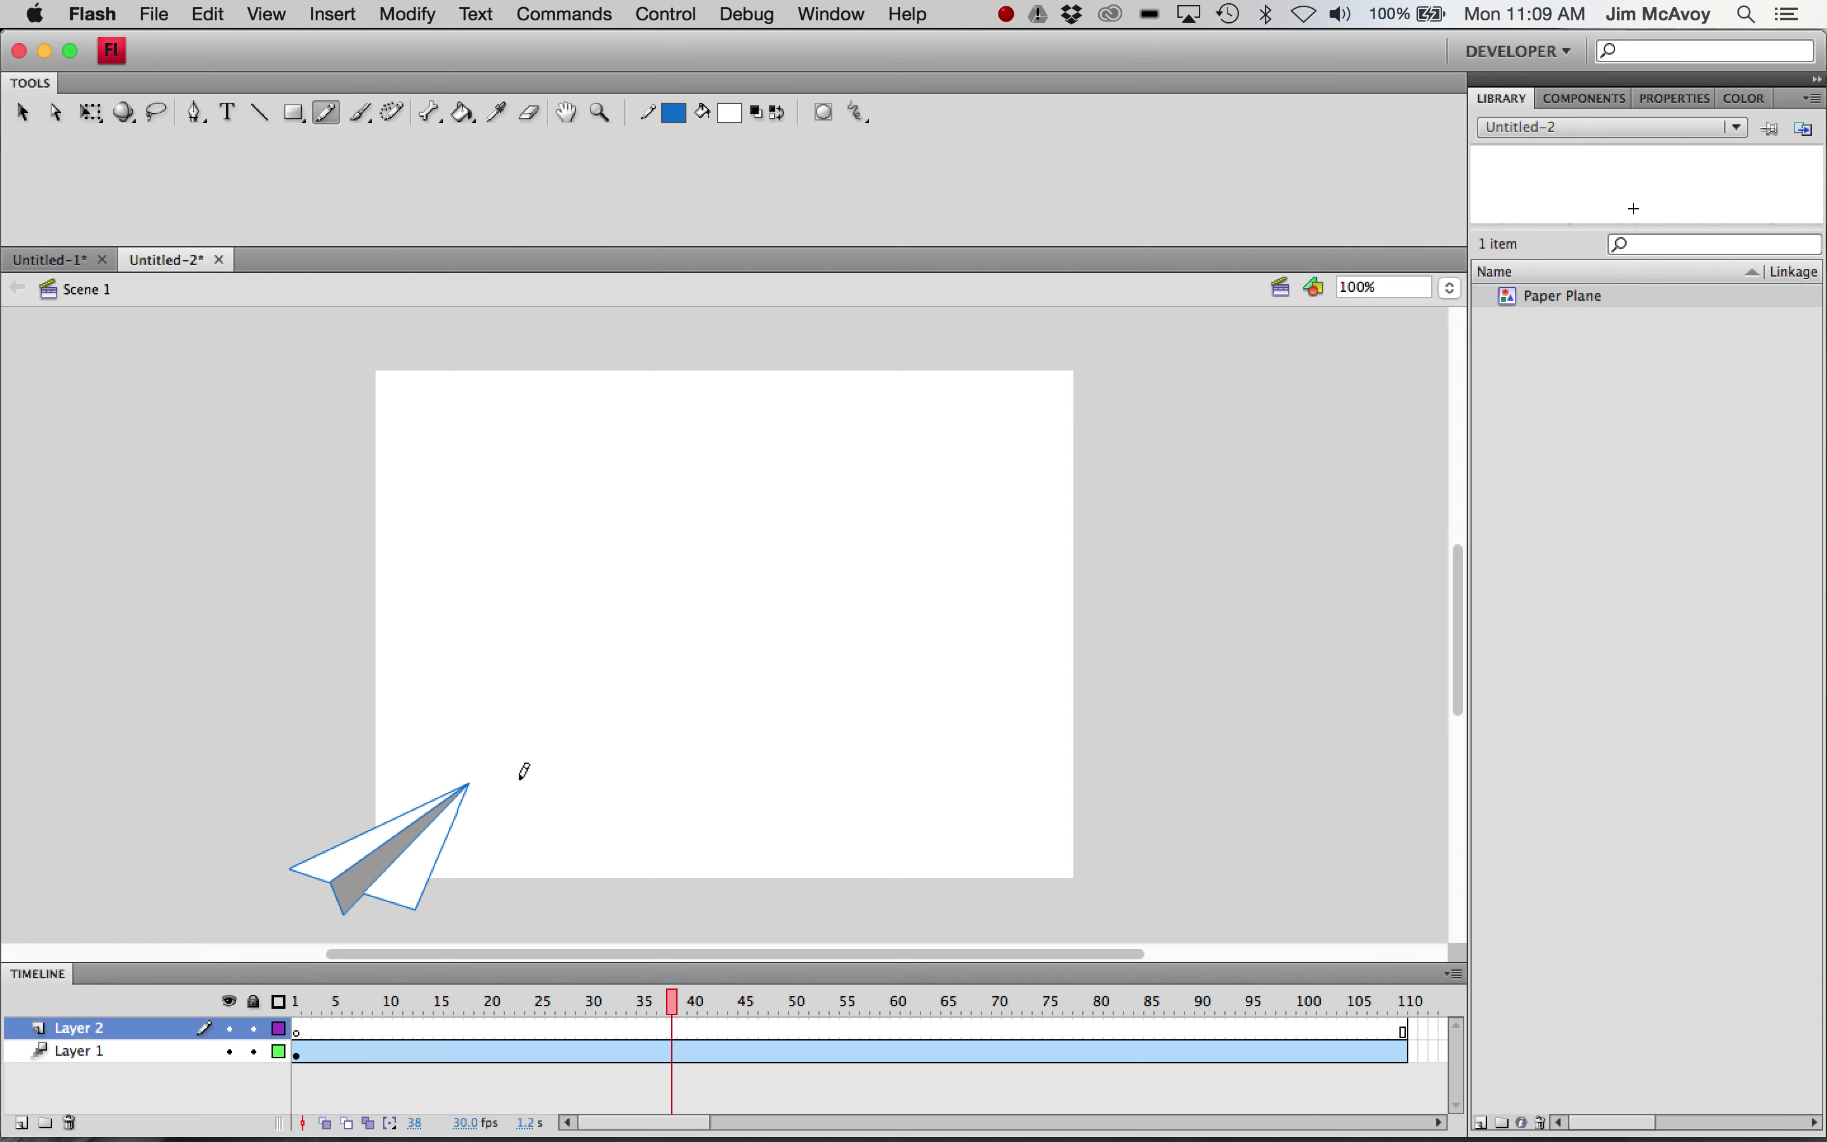
mouse_move(520, 781)
mouse_down()
mouse_move(858, 611)
mouse_move(959, 473)
mouse_move(781, 394)
mouse_move(816, 554)
mouse_move(792, 484)
mouse_move(661, 624)
mouse_move(885, 629)
mouse_move(793, 687)
mouse_move(1044, 766)
mouse_move(1224, 769)
mouse_up()
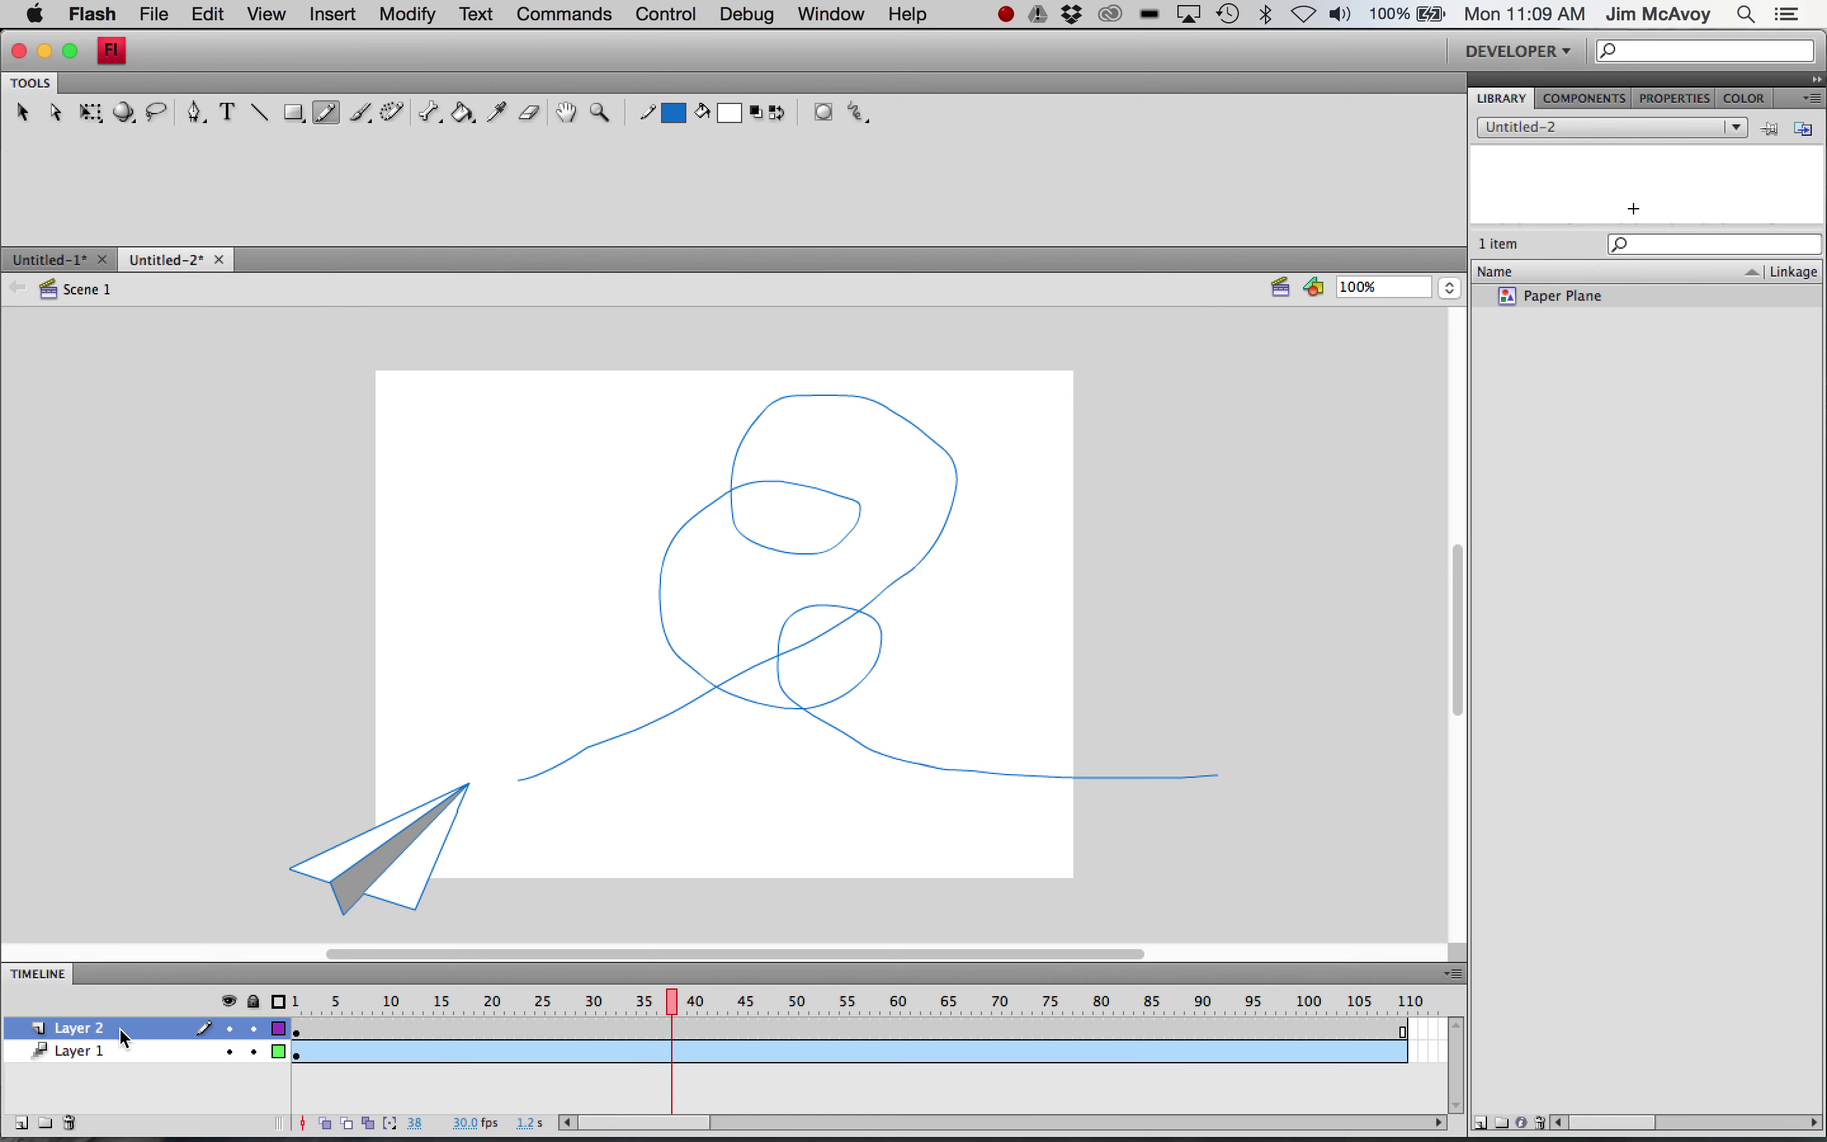
Step: Cut the pencil stroke off Layer 2 and select the plane on Layer 1
click(91, 1028)
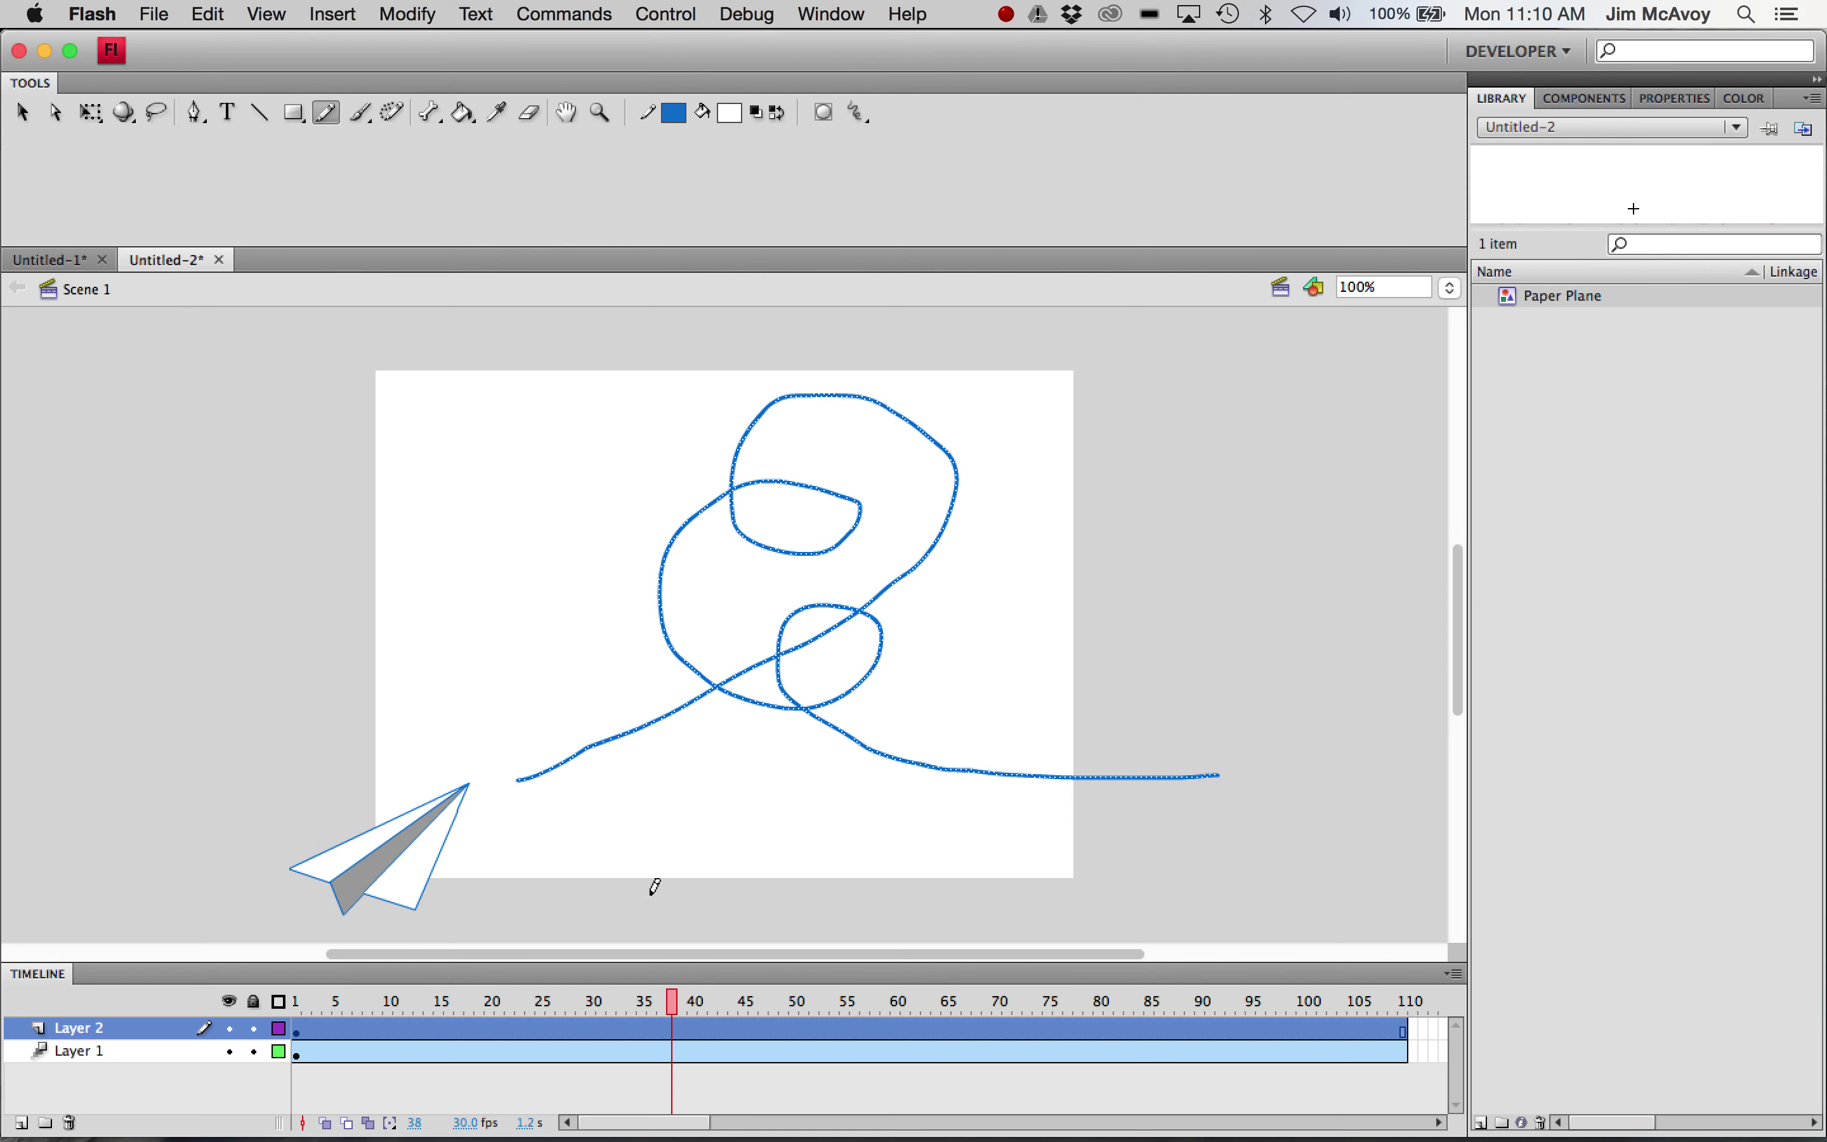
key(Delete)
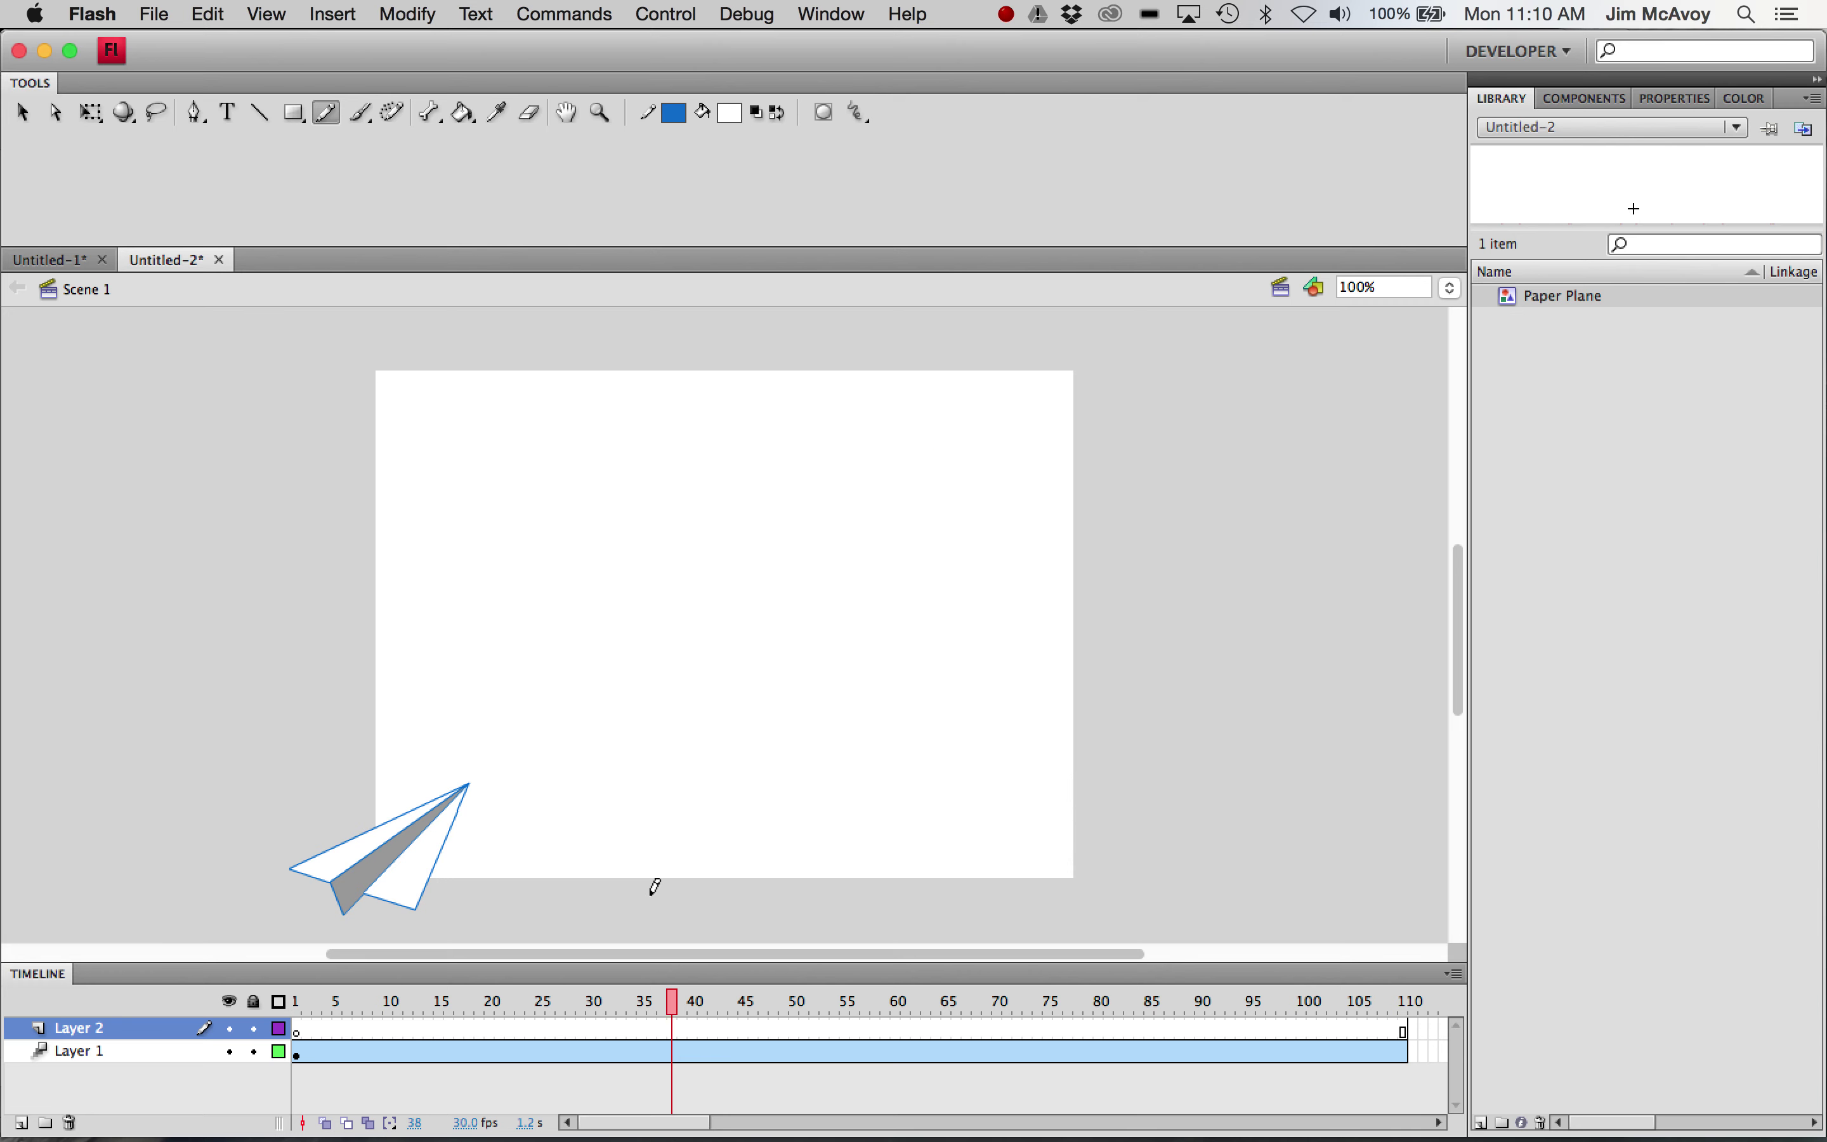
click(83, 1051)
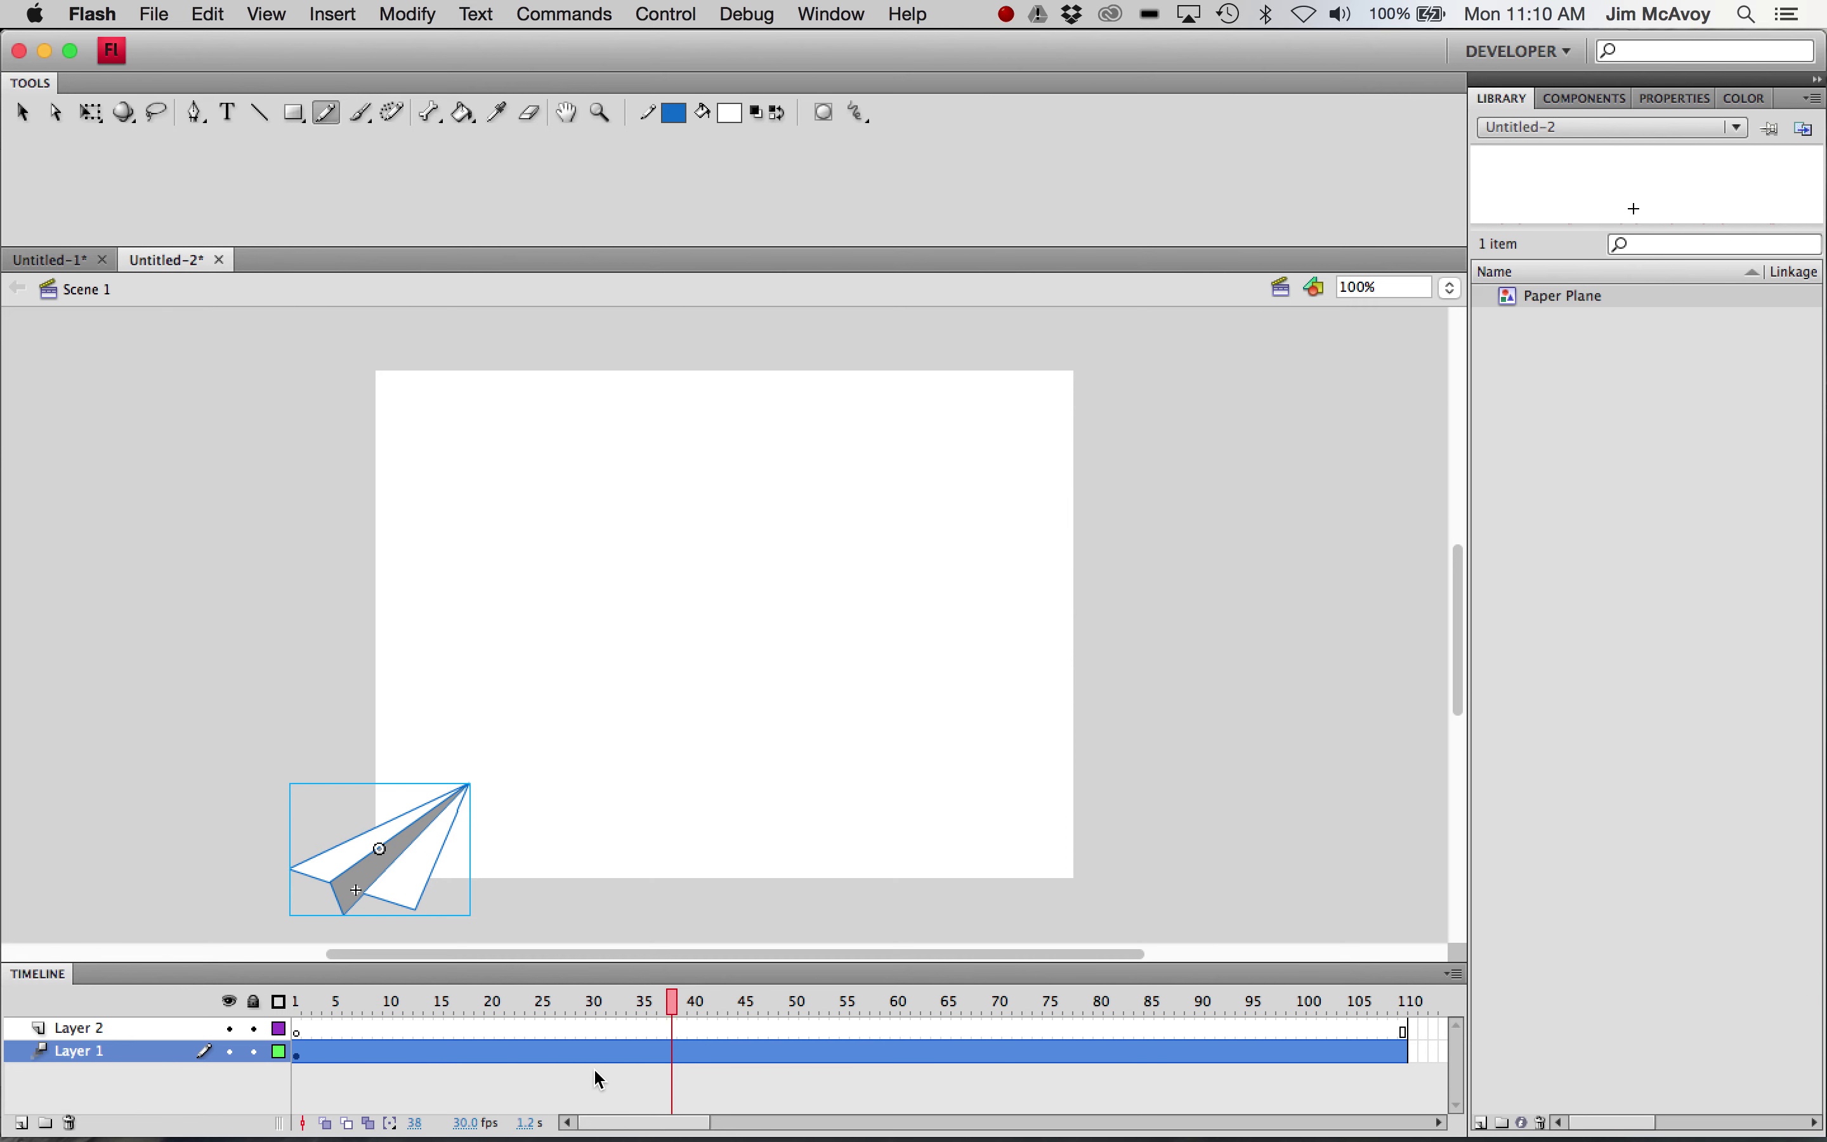
Step: Paste the looping stroke as the plane's motion path and scrub the timeline to check it
key(super+v)
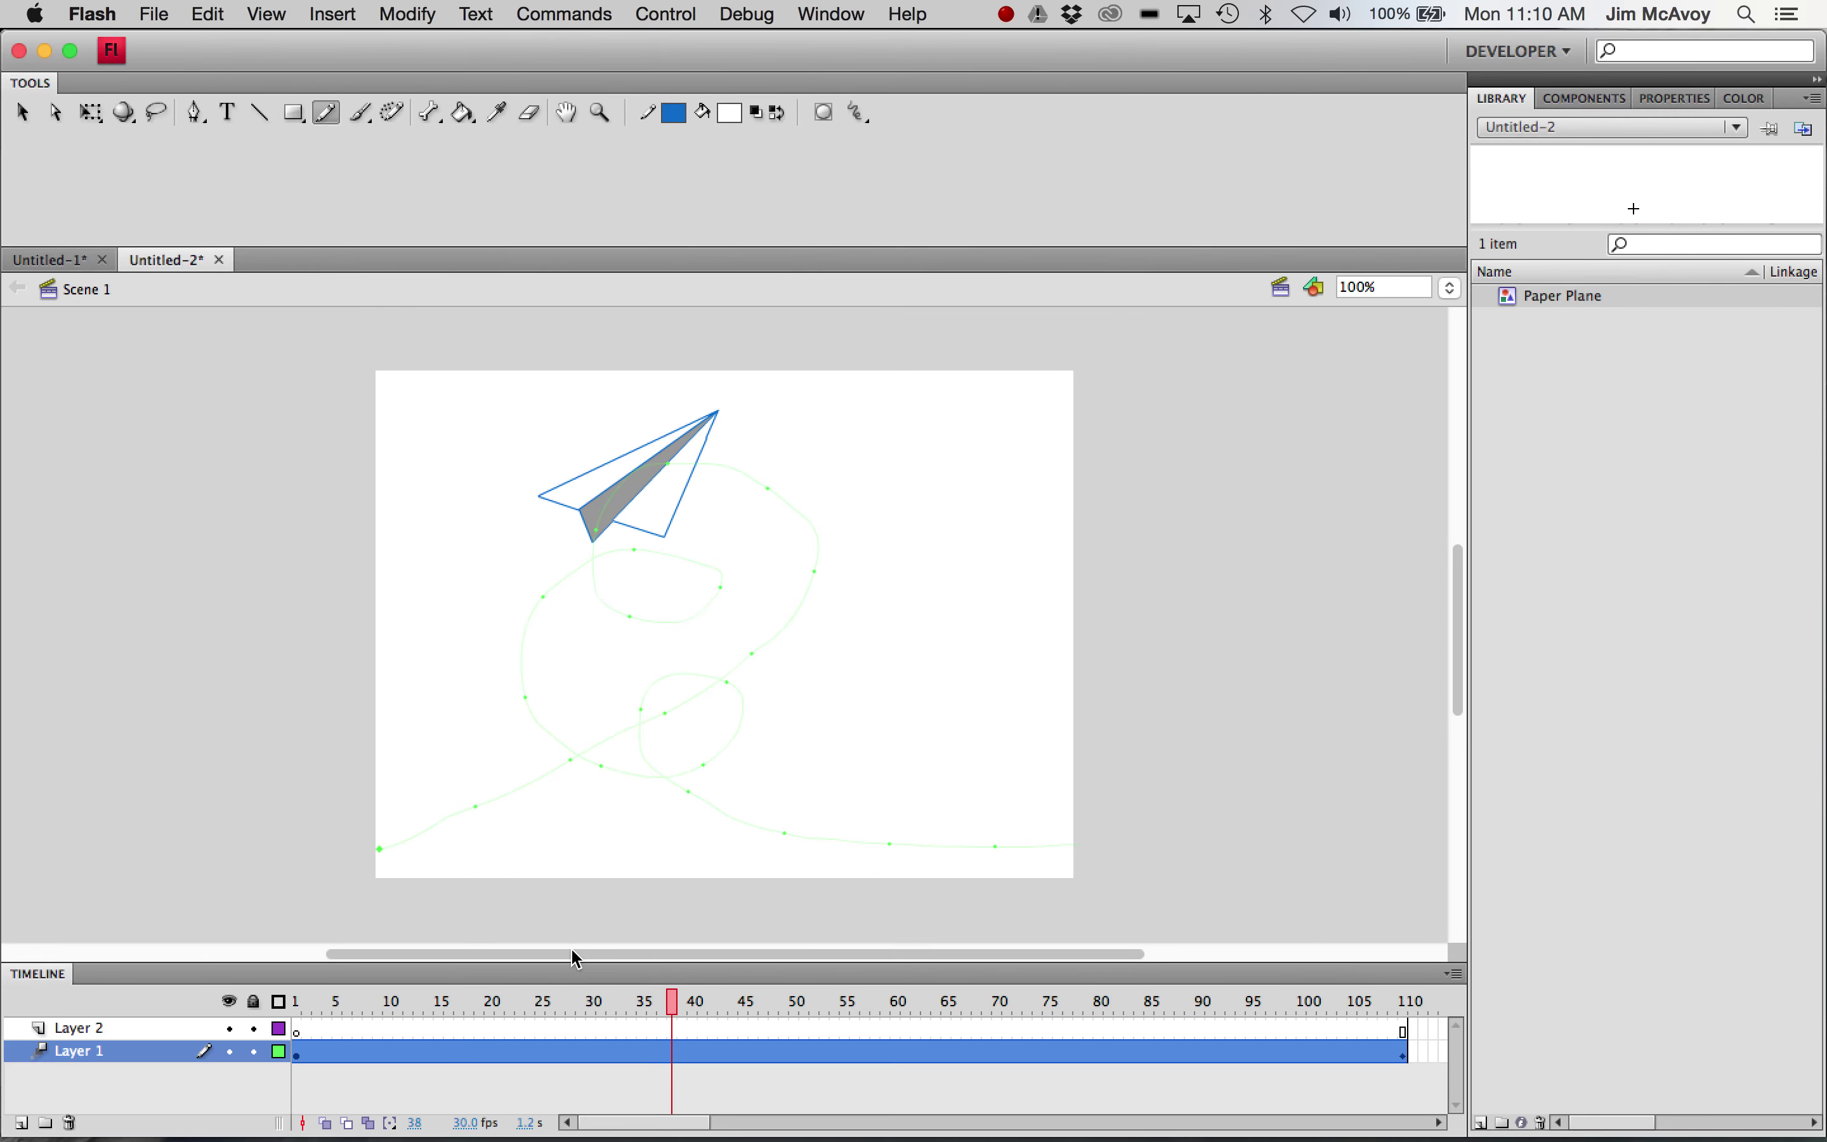
drag(672, 1001, 1182, 980)
drag(1240, 983, 295, 1004)
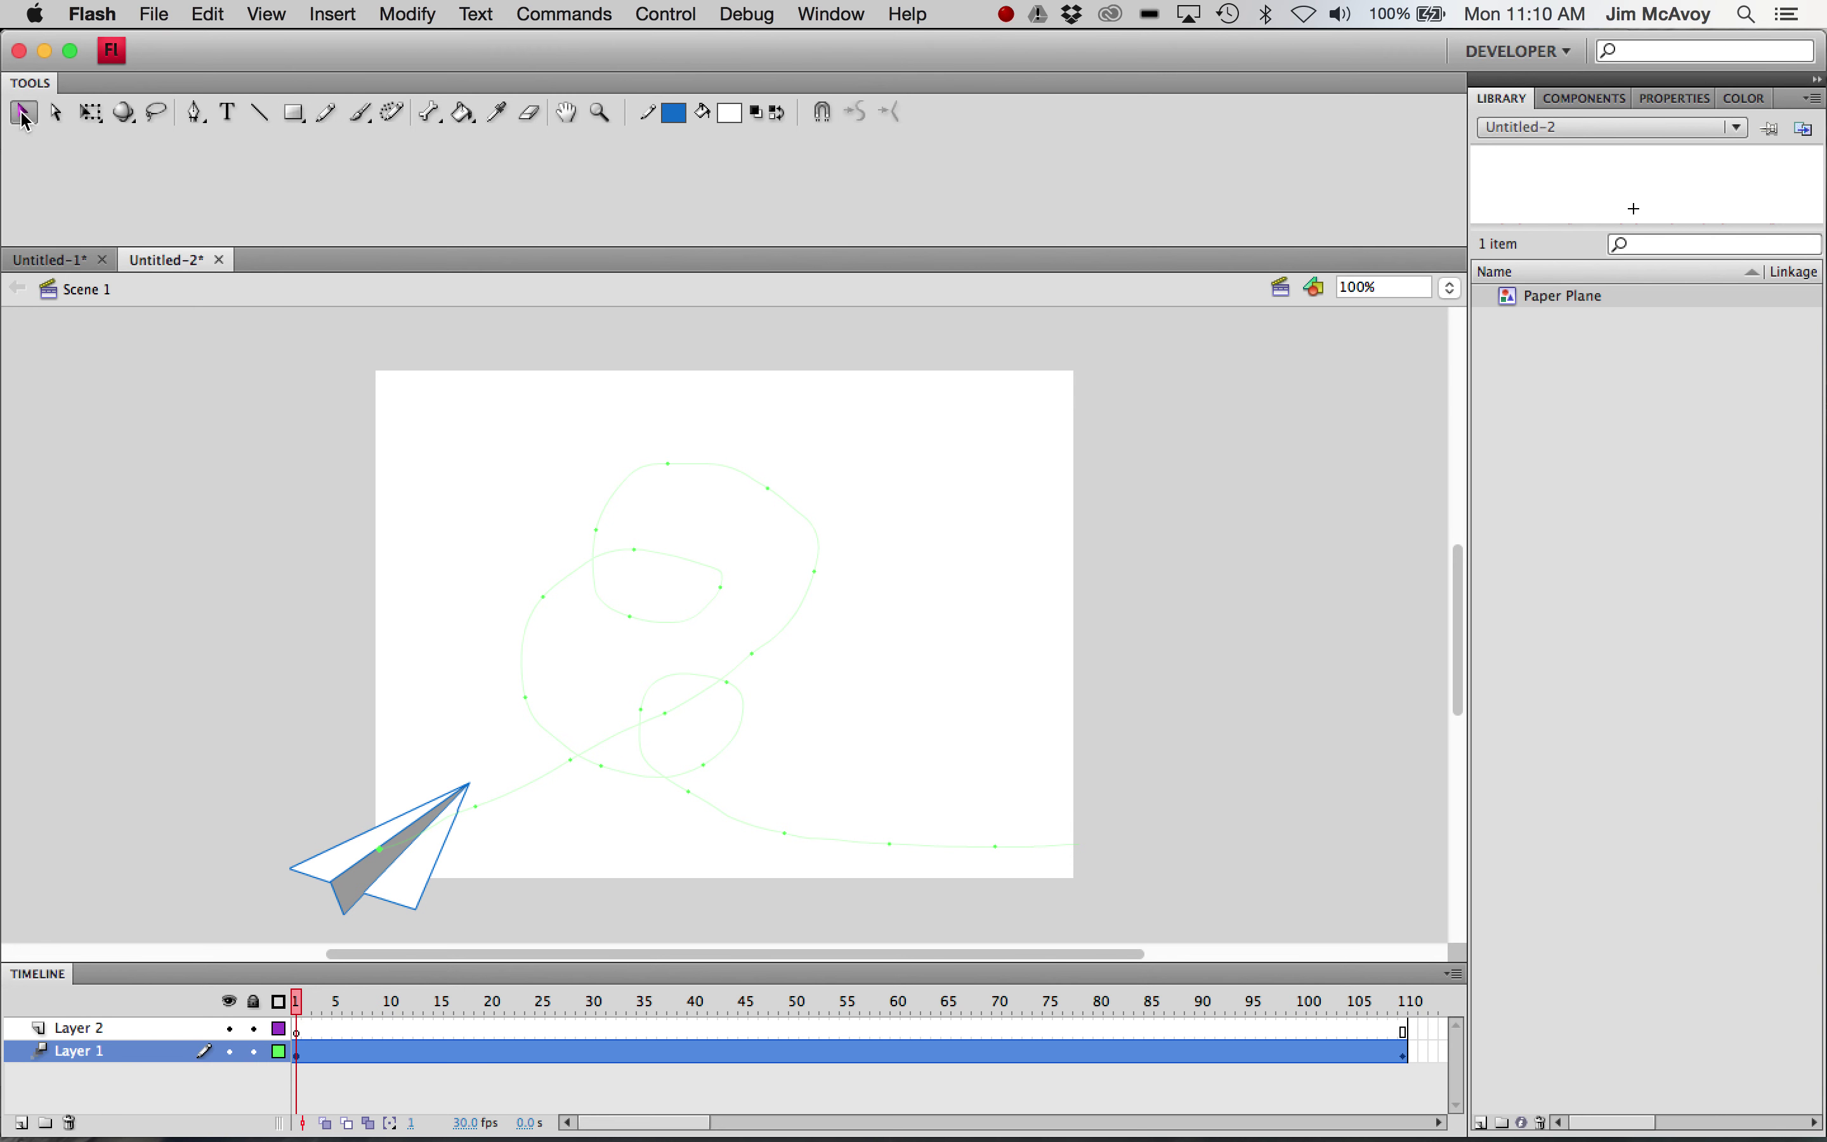
Step: Turn on Orient to path in the motion tween's properties and scrub to preview the turning
key(Return)
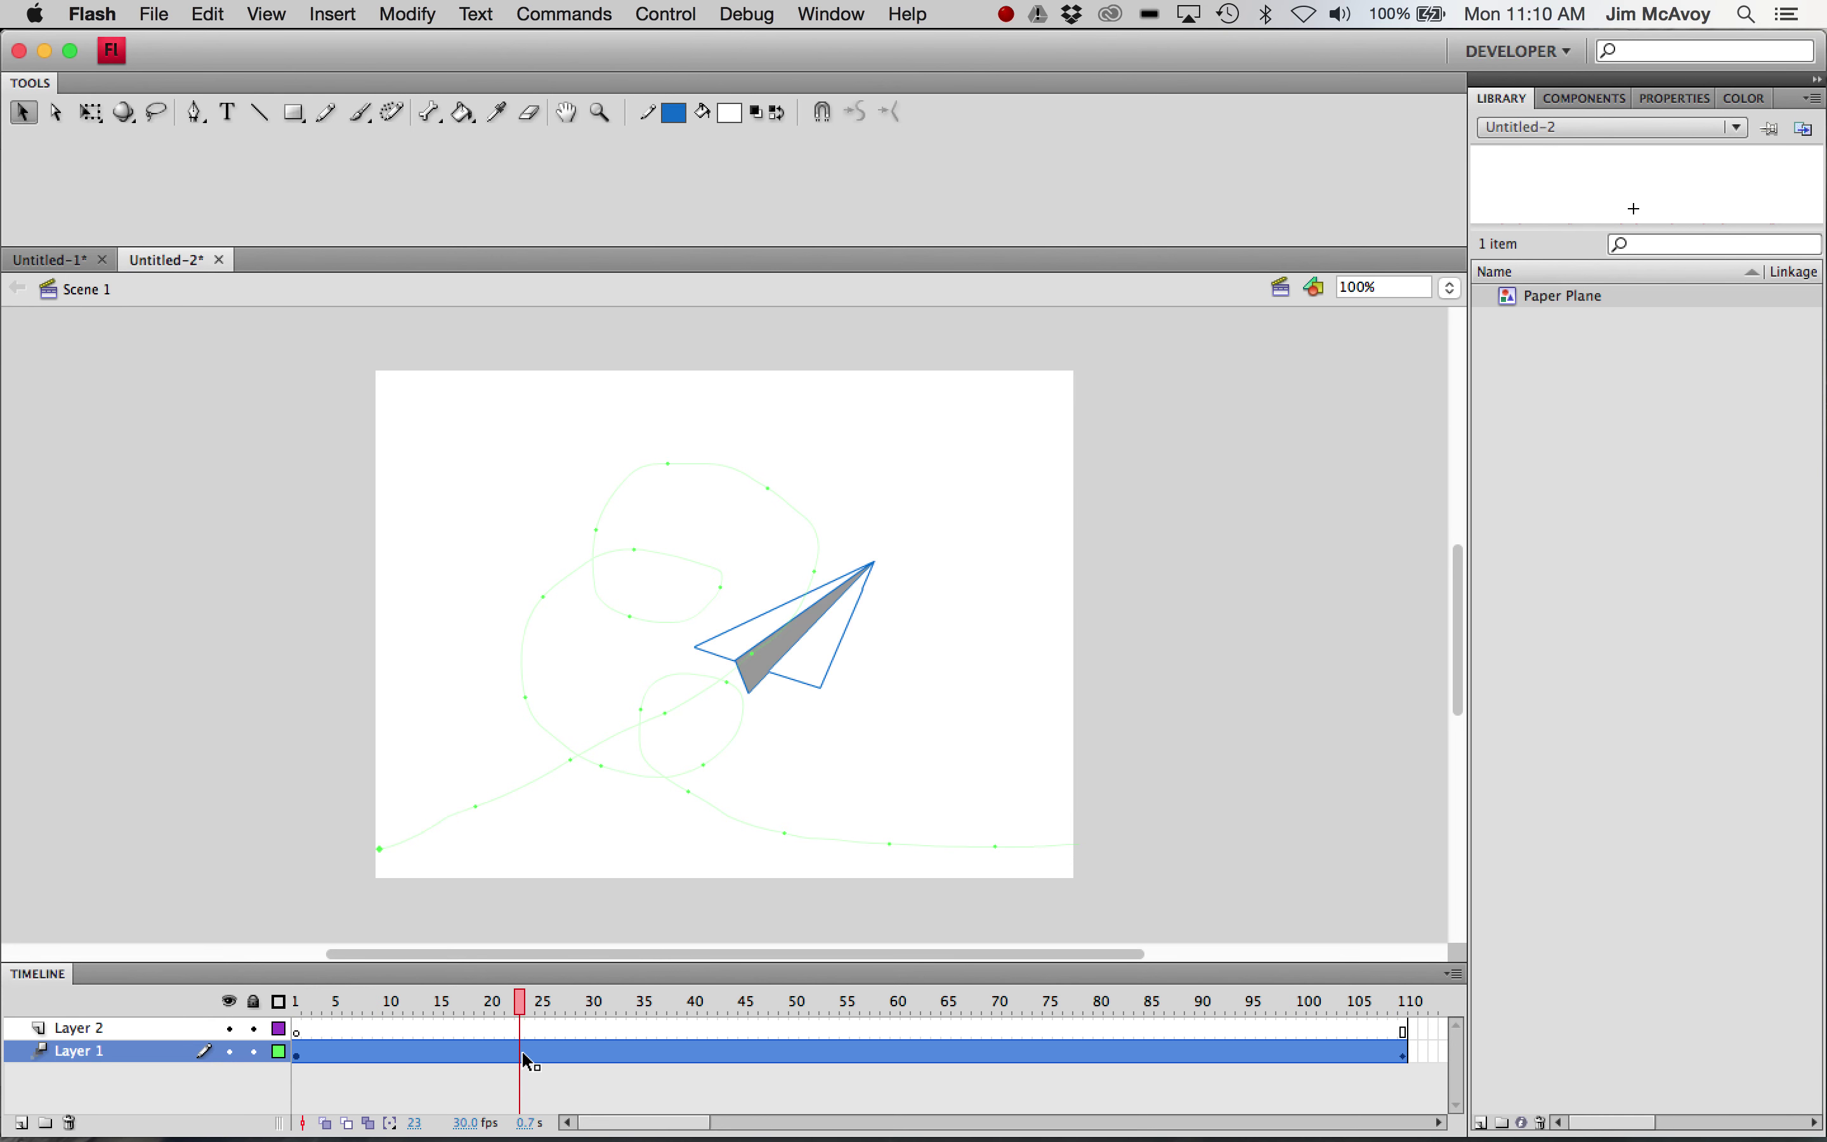
click(1656, 96)
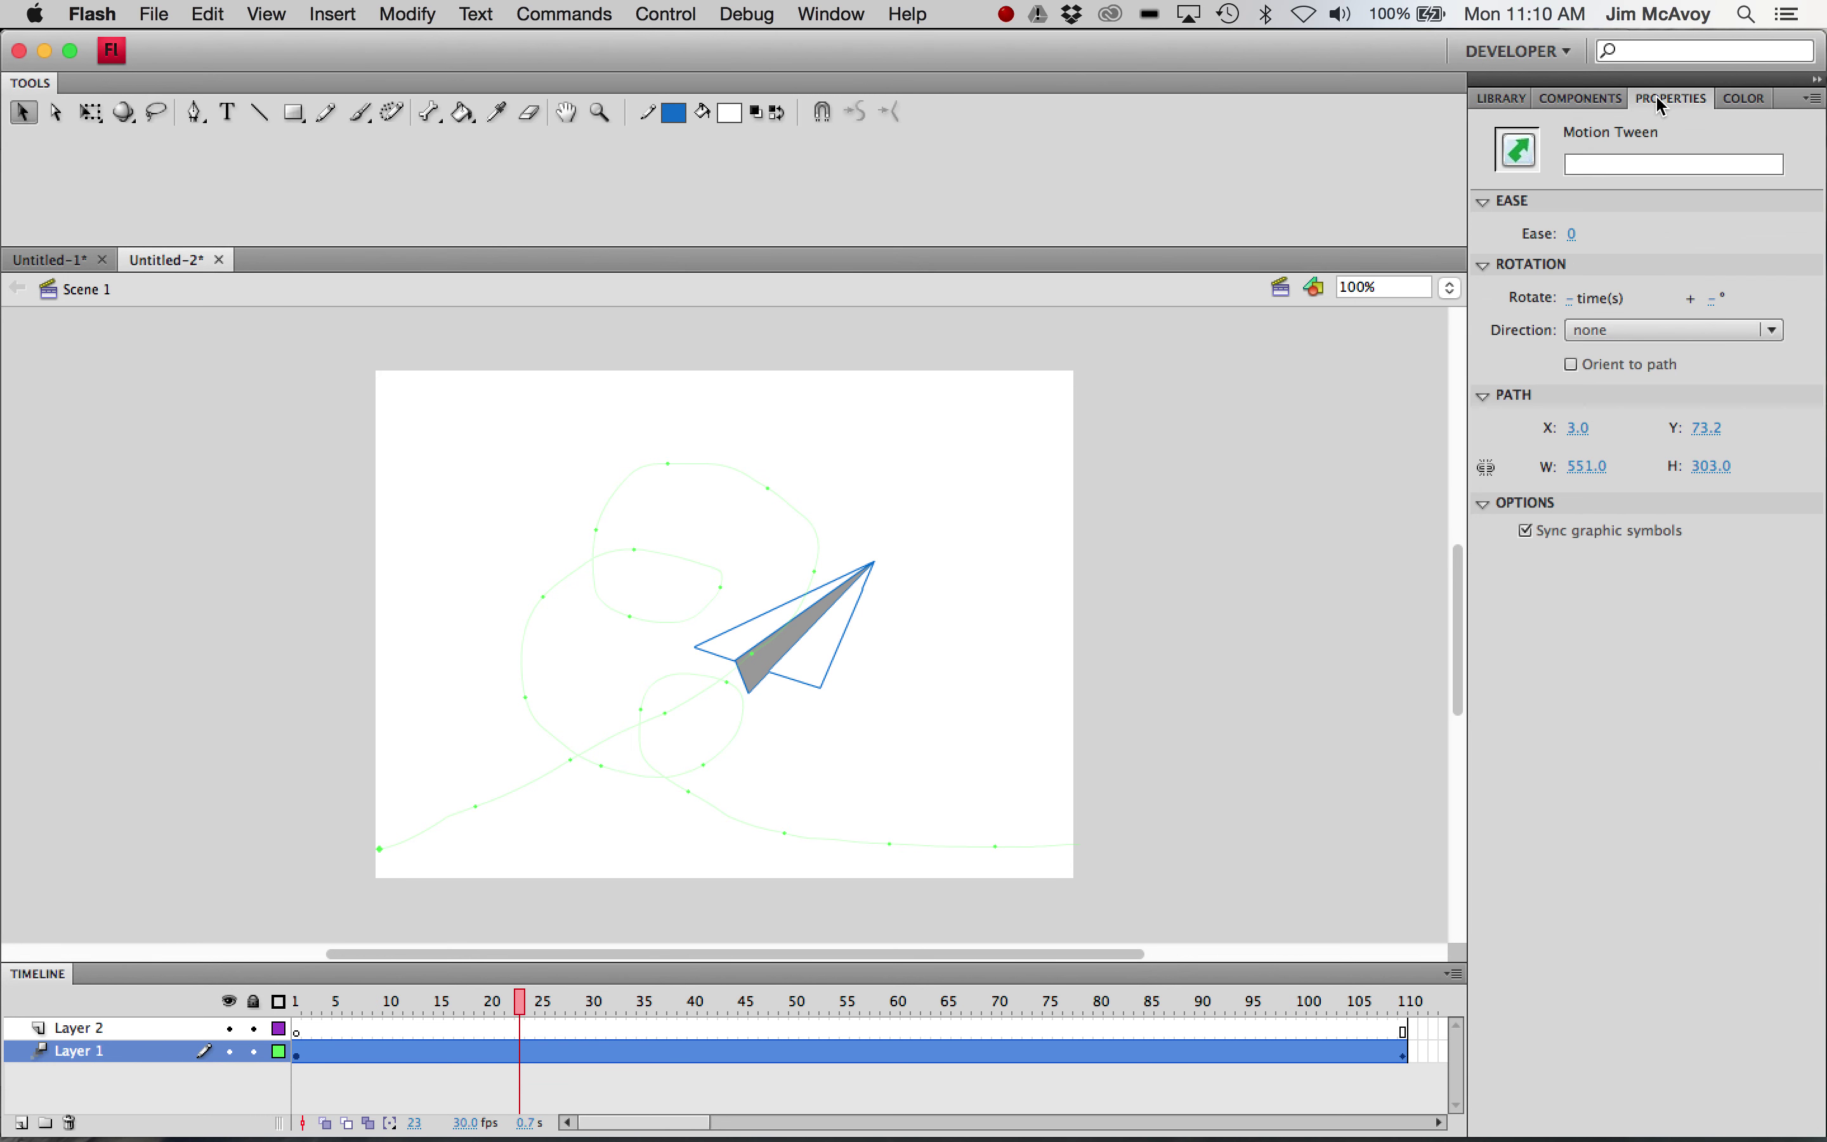
click(1574, 365)
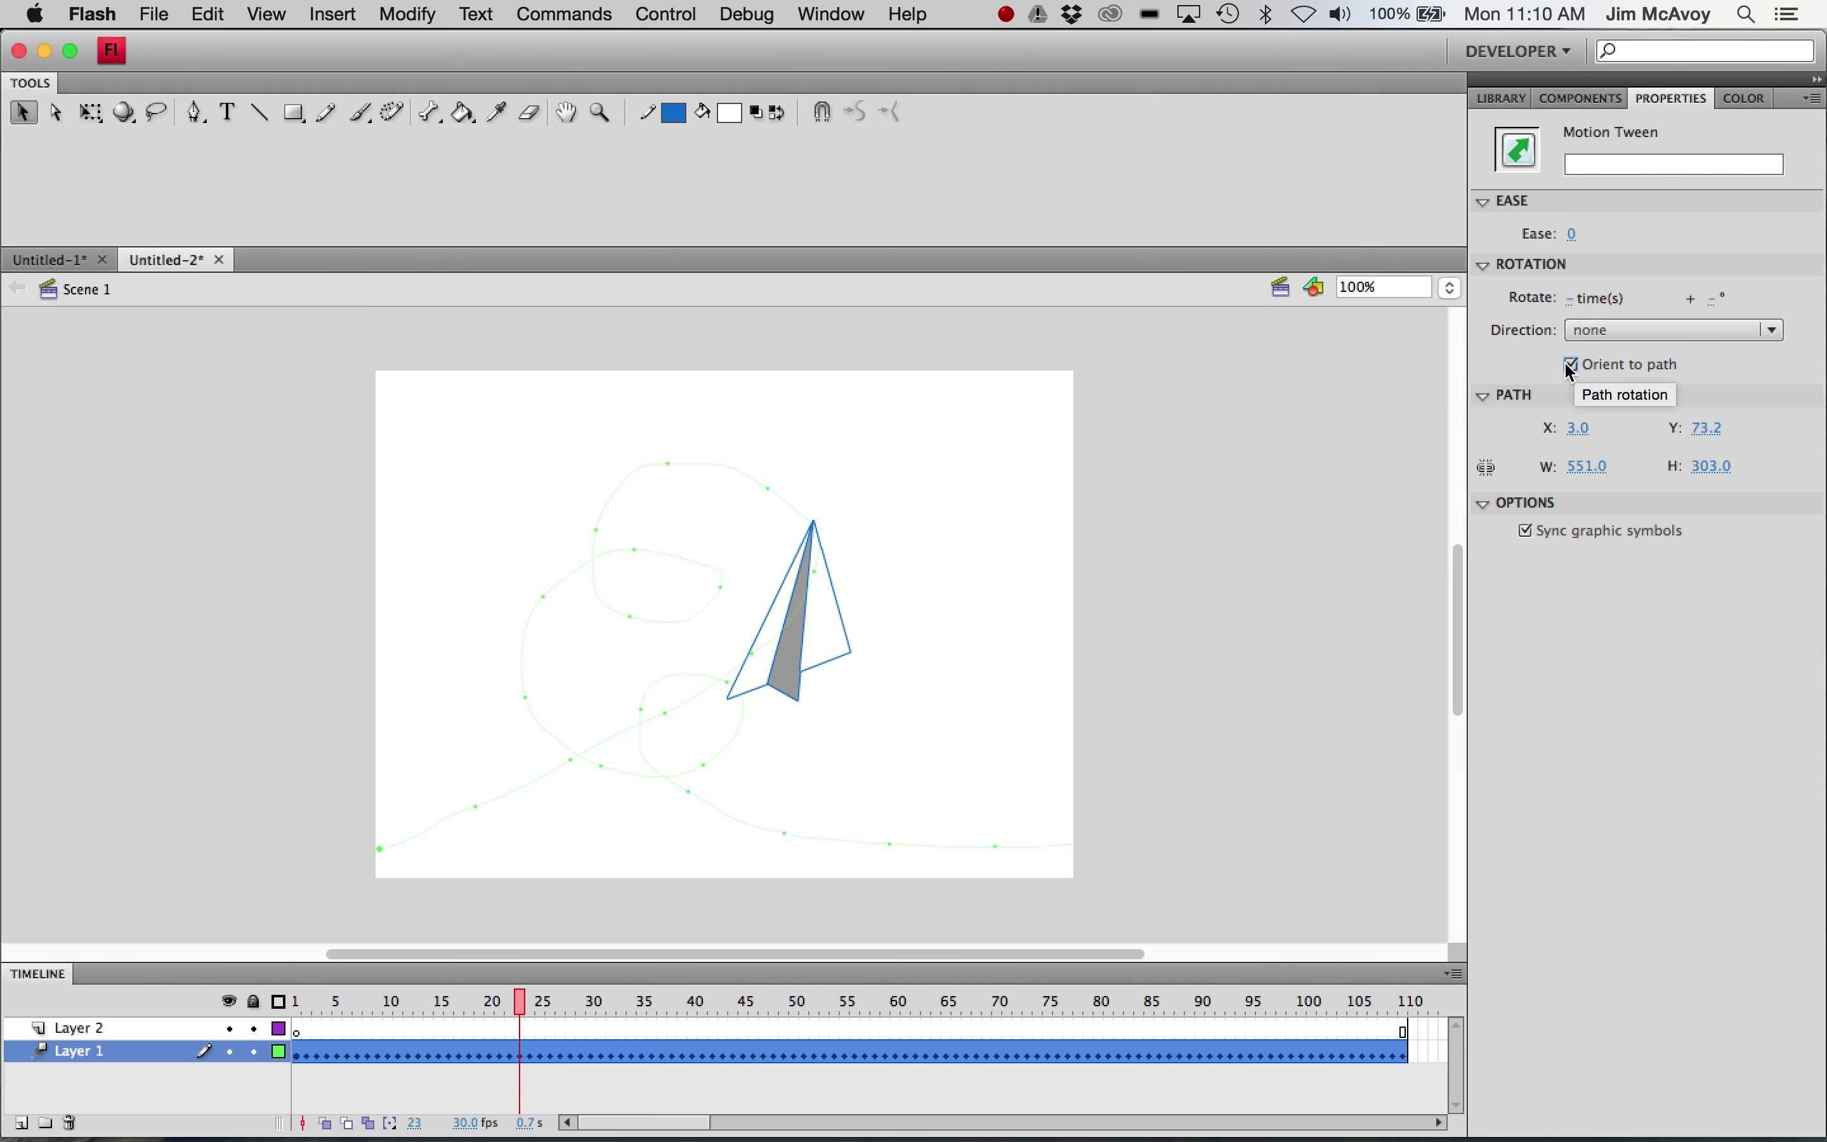
drag(523, 1012, 203, 975)
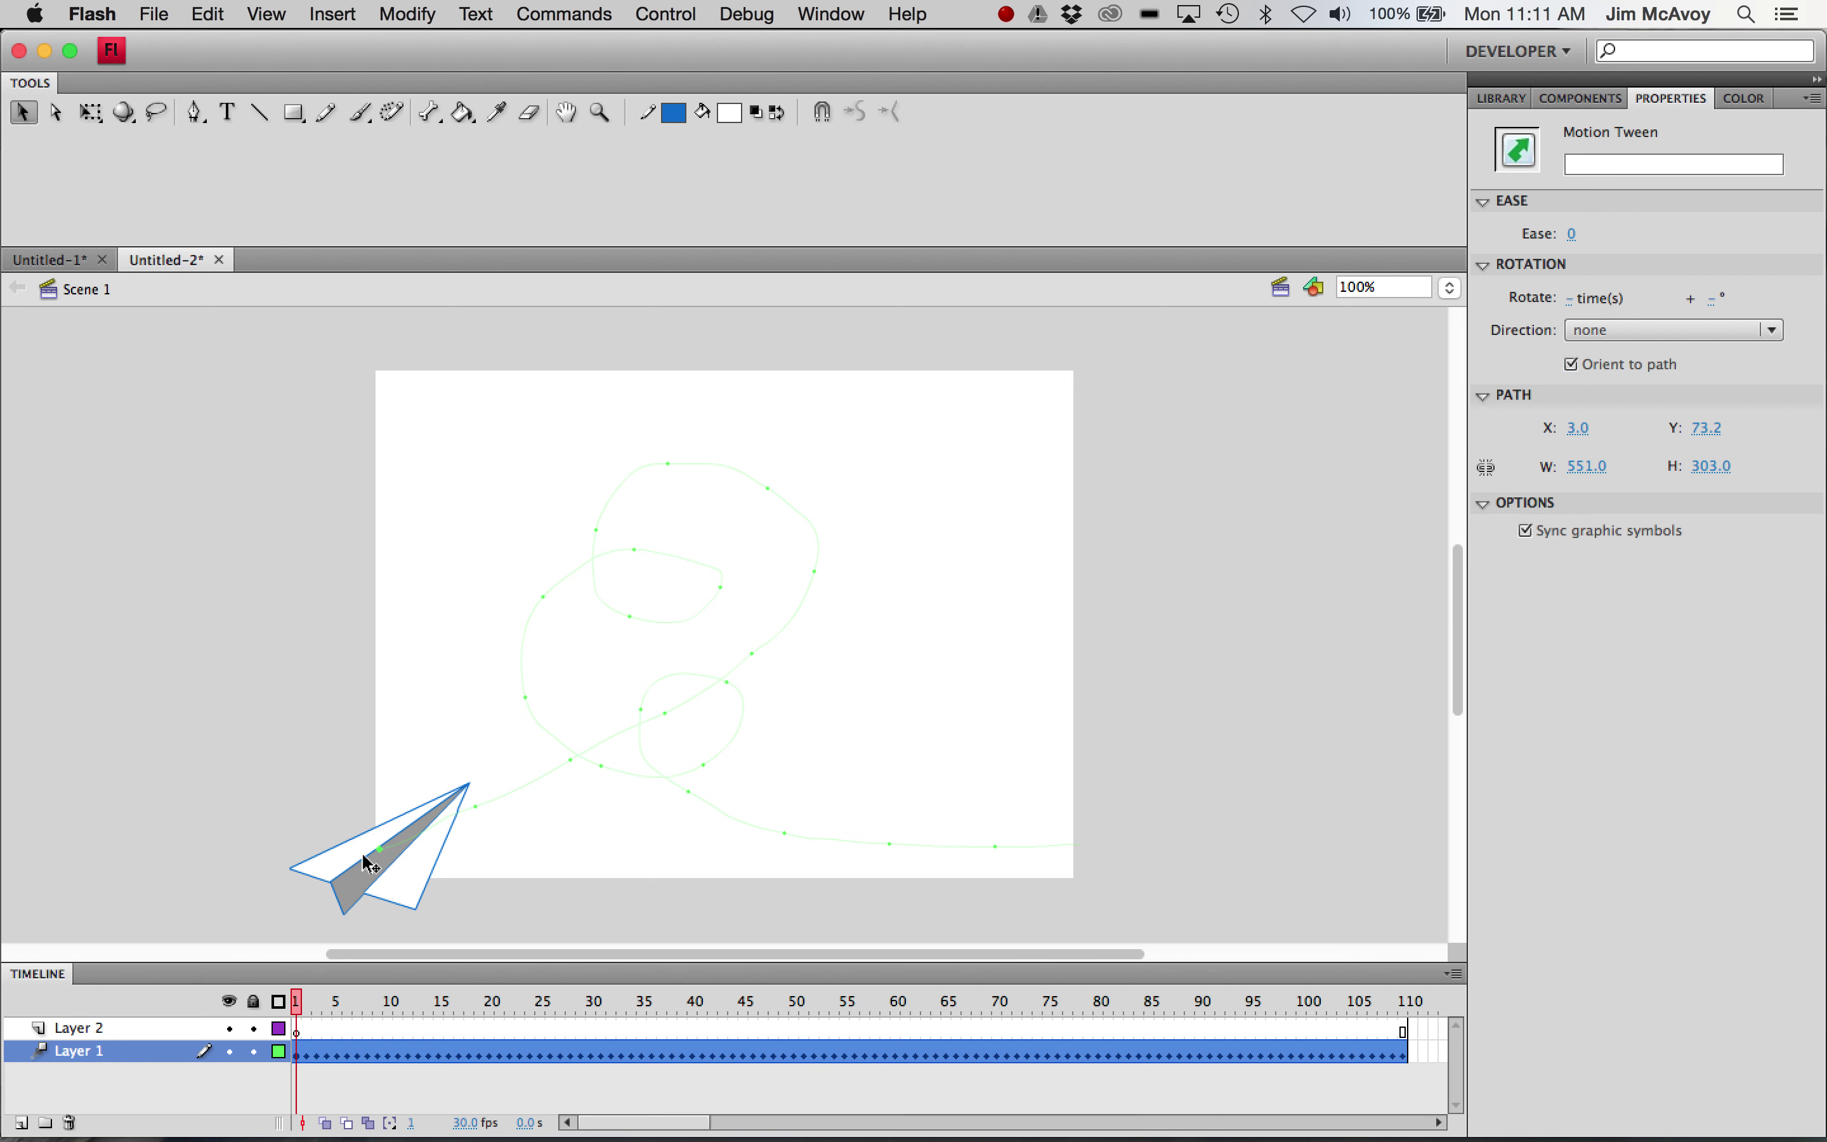
Step: Rotate the plane at frame 1 to line up with the path, then preview it at frame 88
click(91, 116)
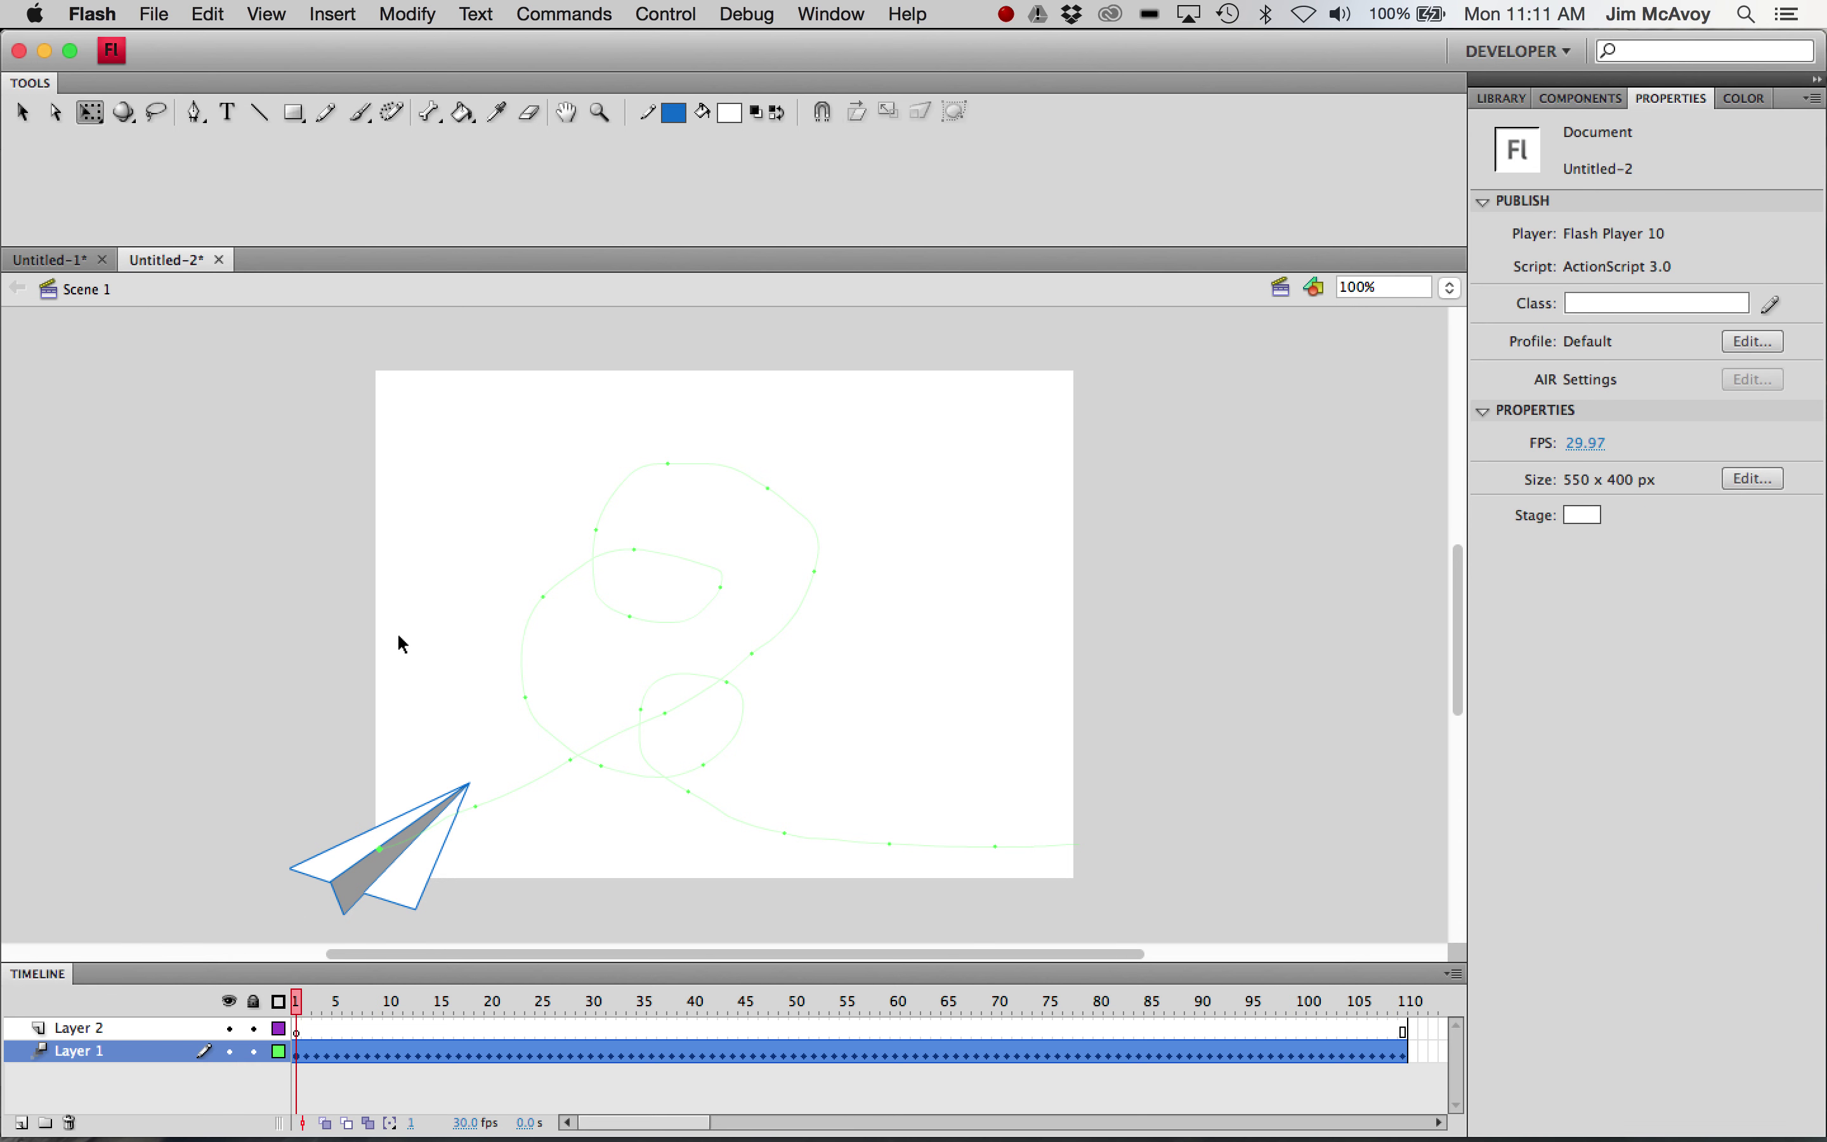
click(396, 906)
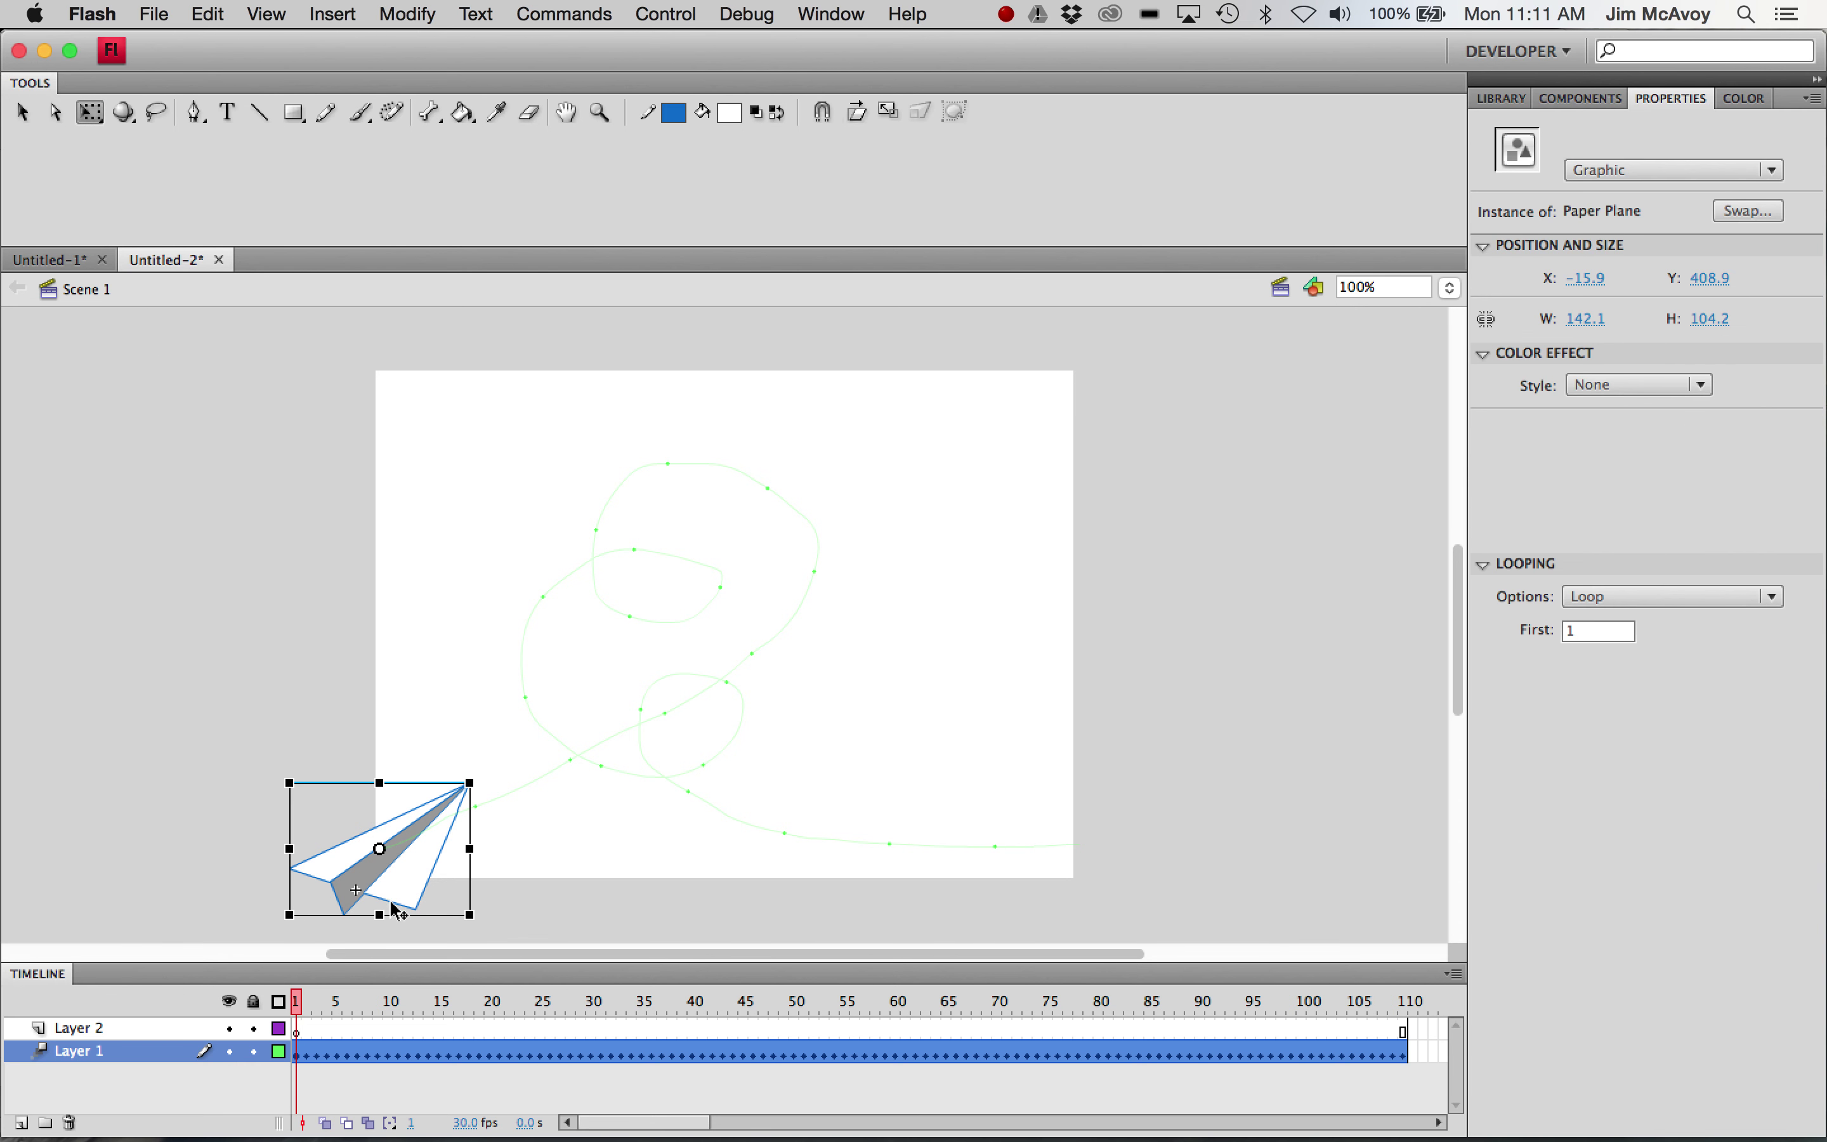
right_click(478, 762)
click(469, 775)
click(467, 784)
drag(487, 793, 497, 821)
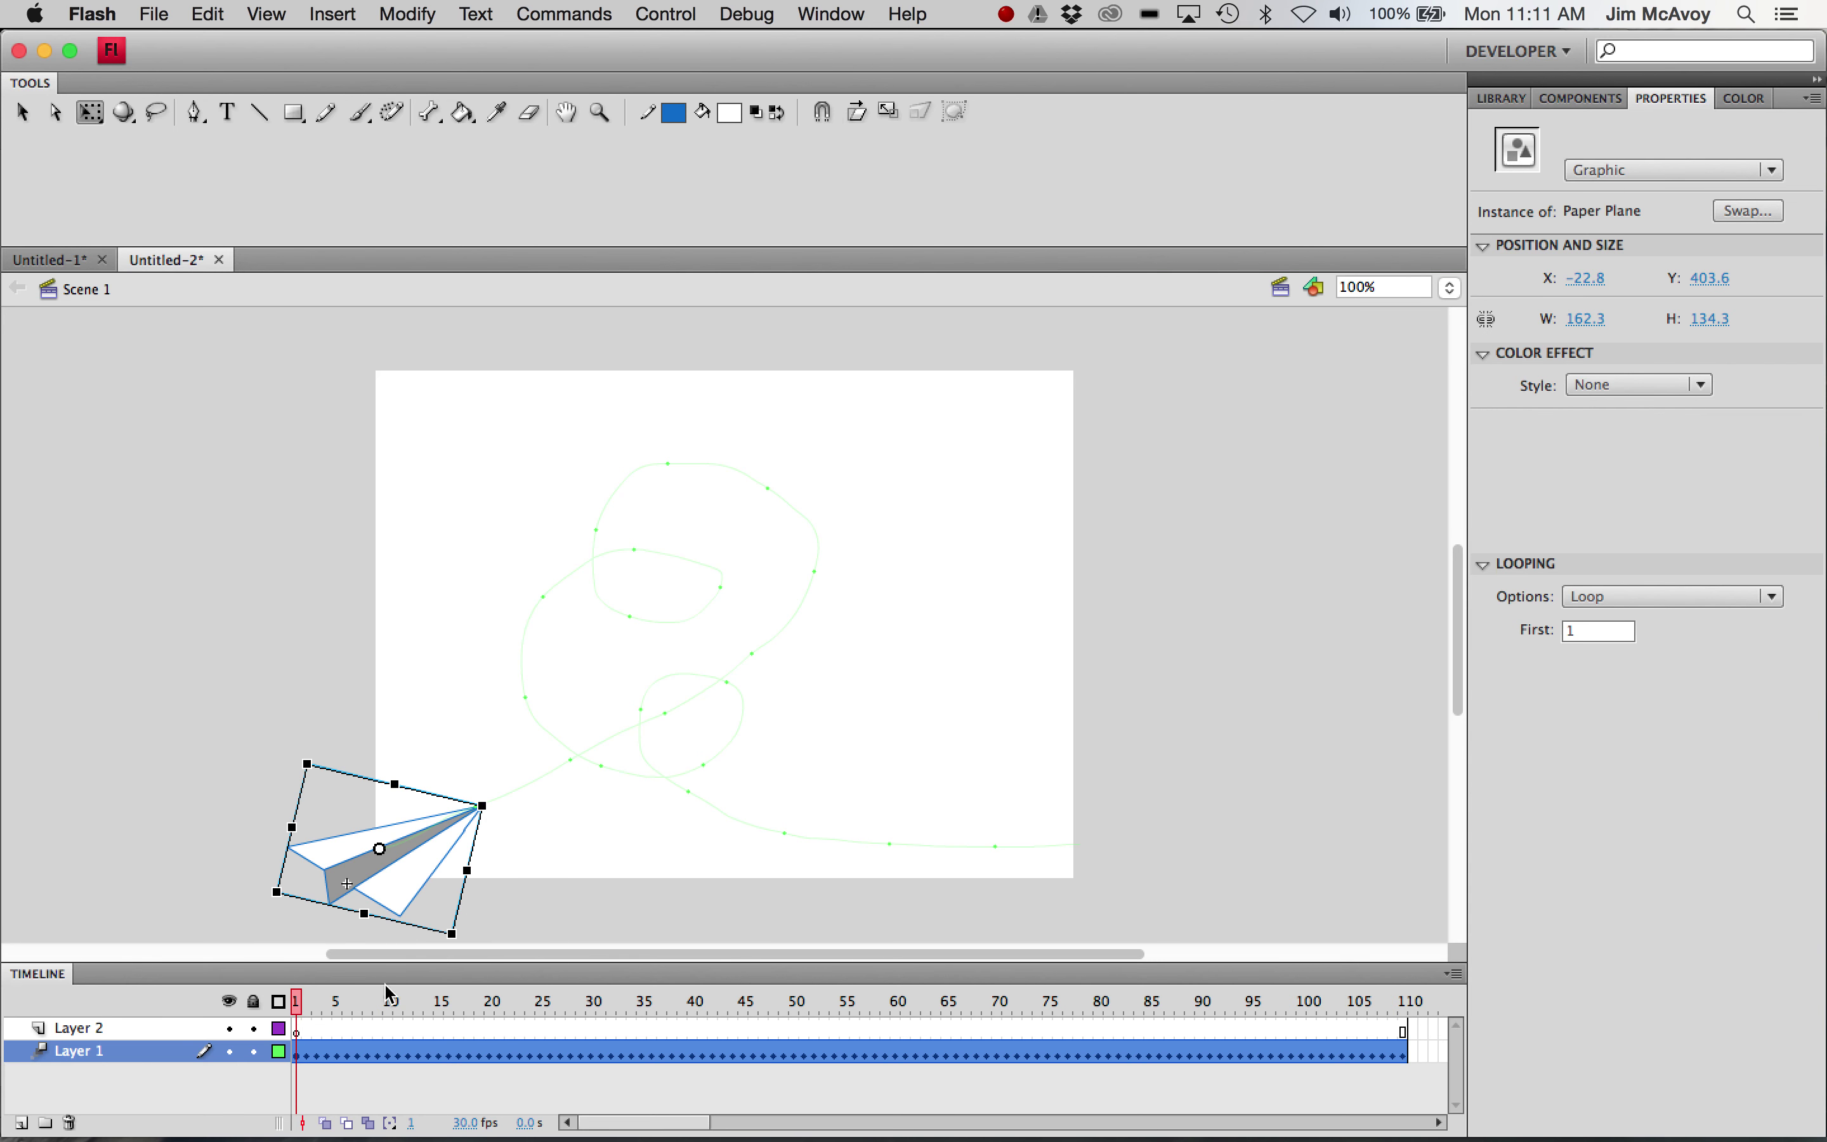
drag(306, 1010, 1427, 1059)
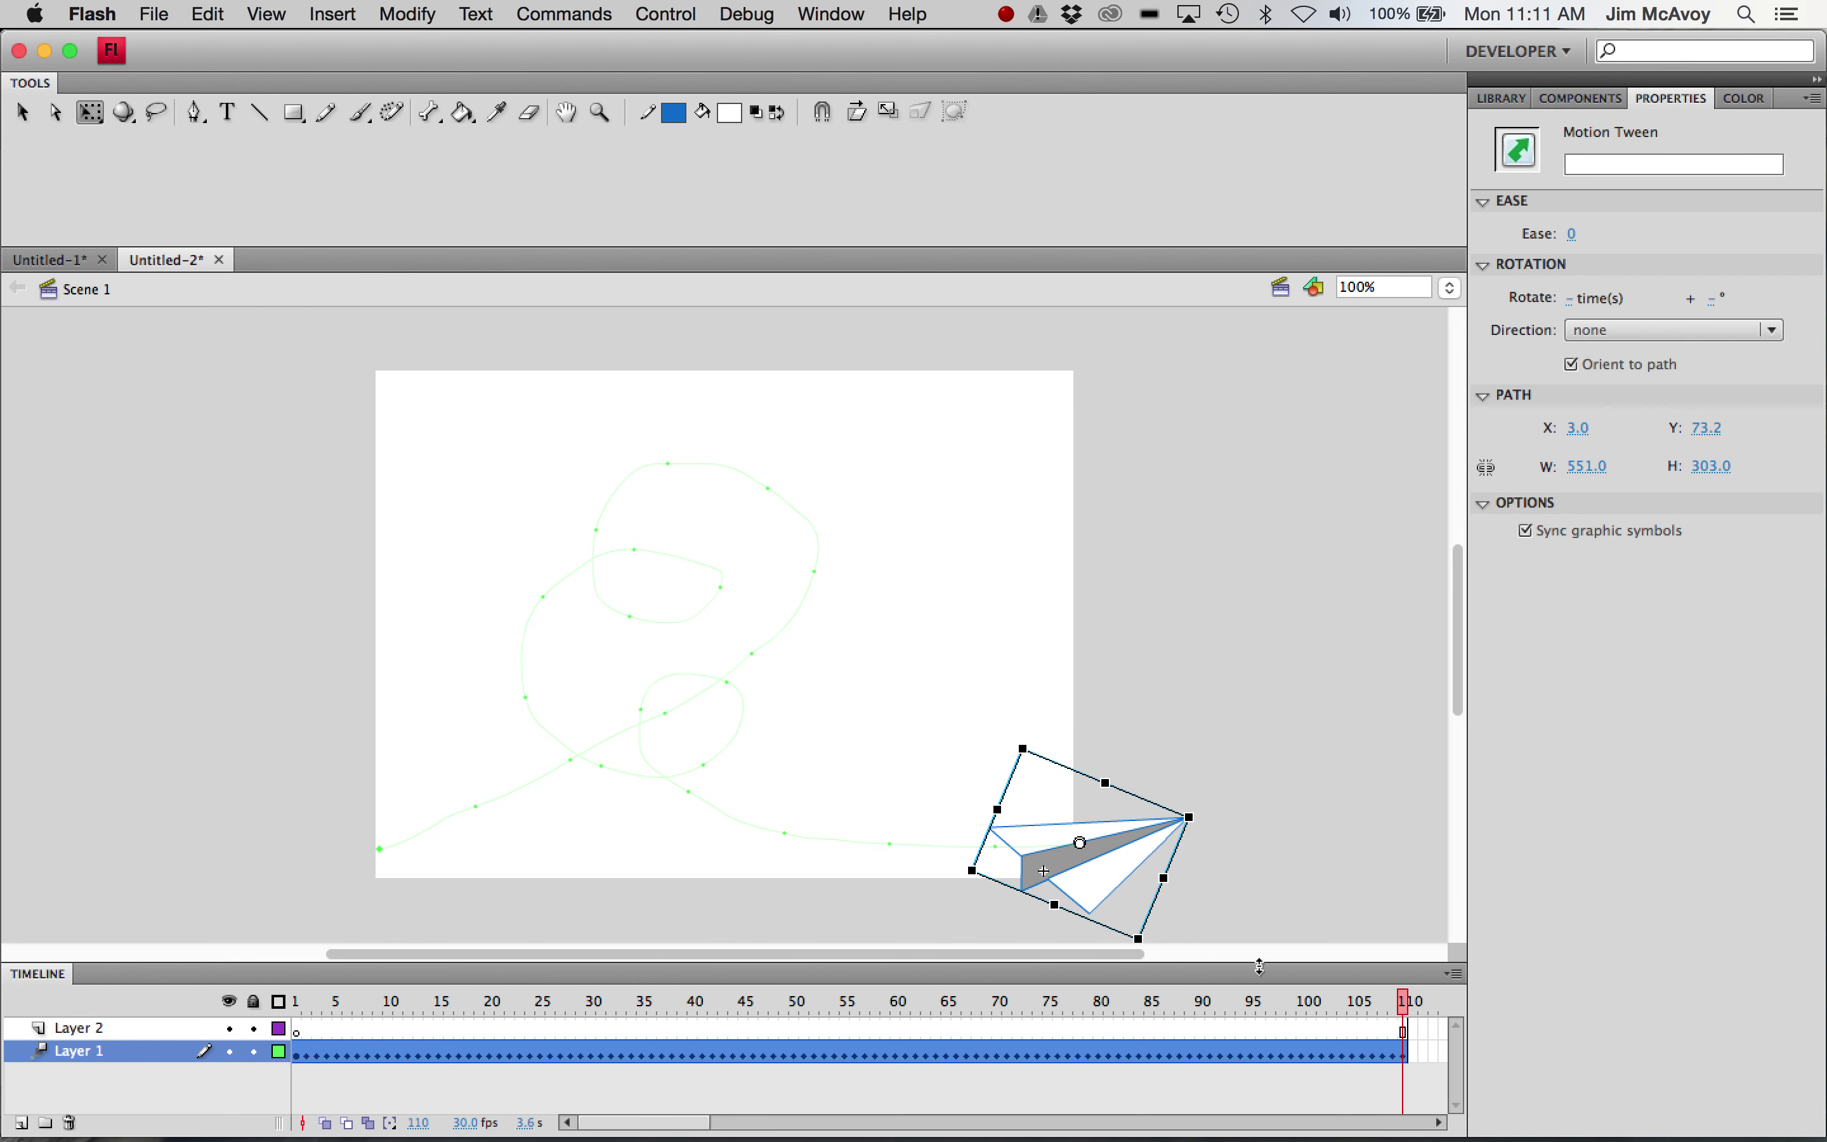
Step: Scale the plane down to 77.8 x 67.8 at frame 110, then scrub back to frame 71 to check the shrink
click(1139, 938)
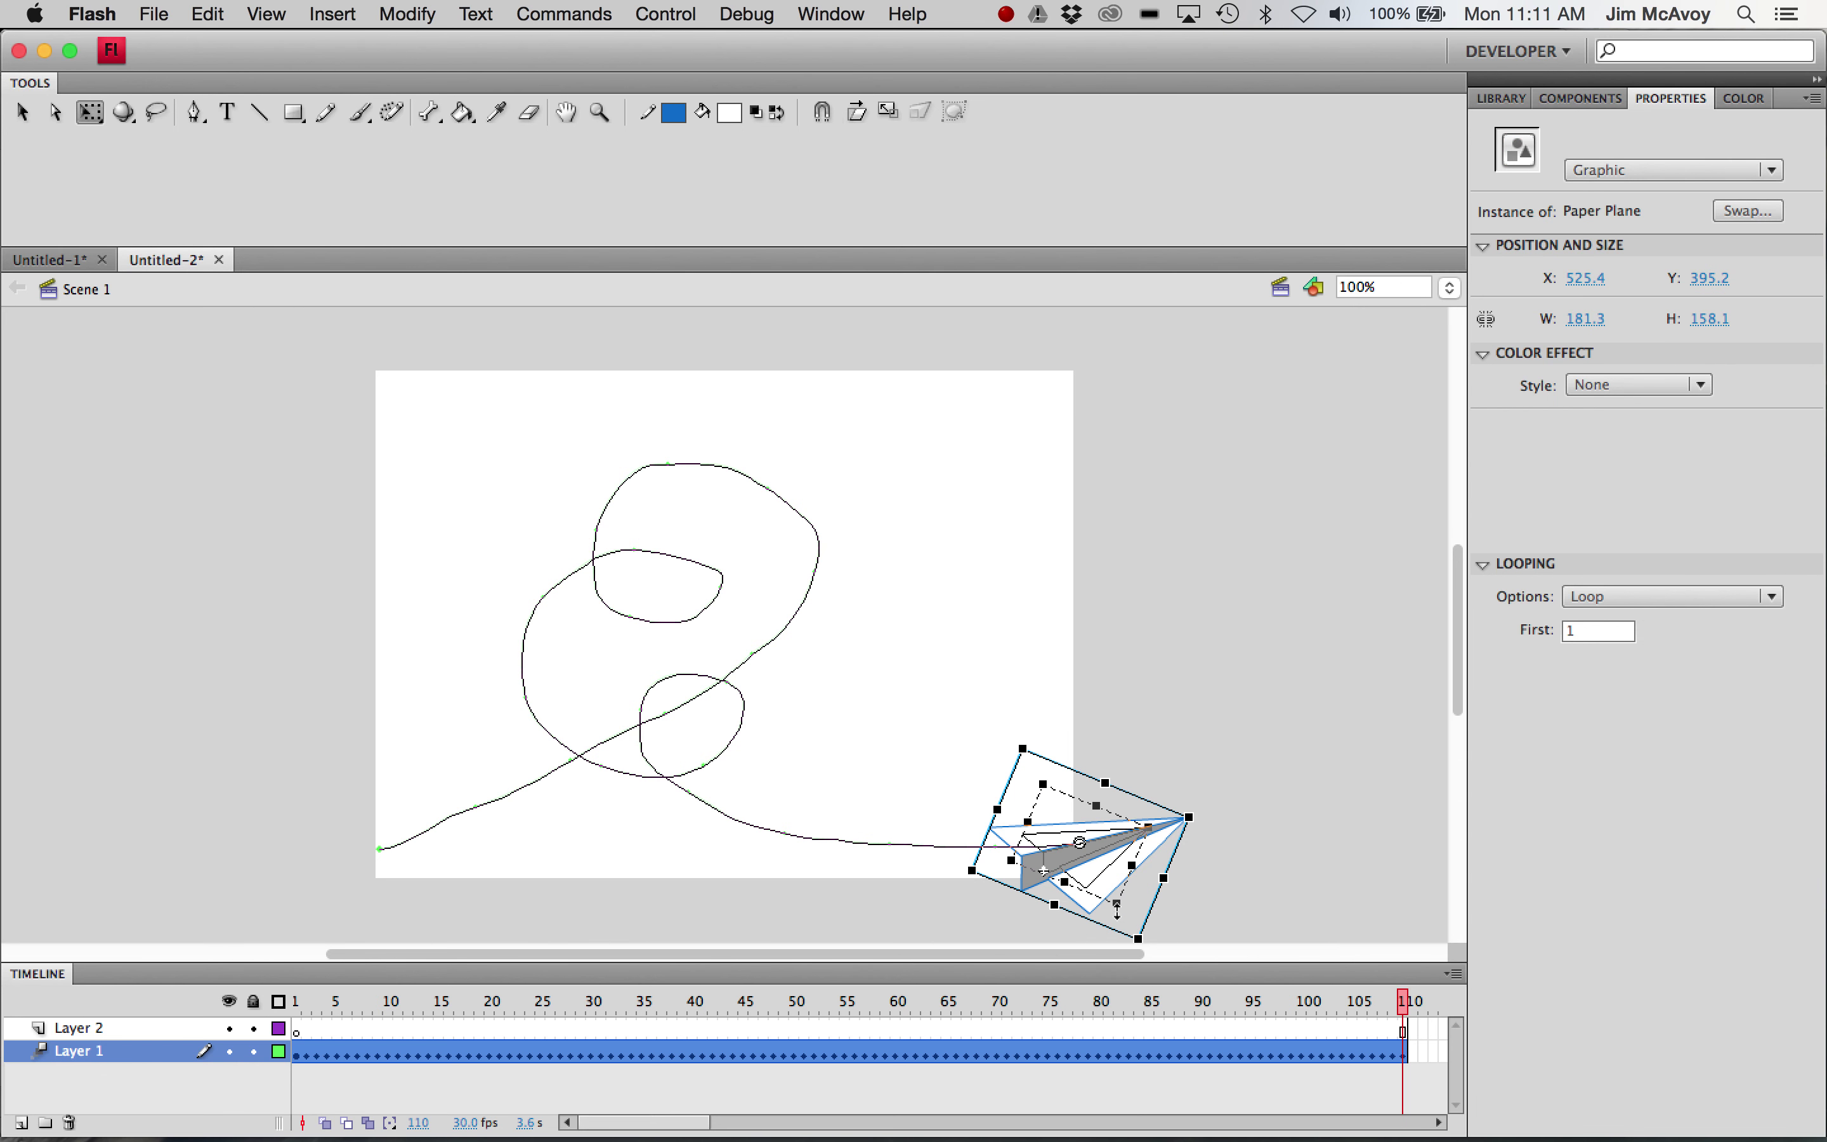
drag(1105, 900, 1104, 901)
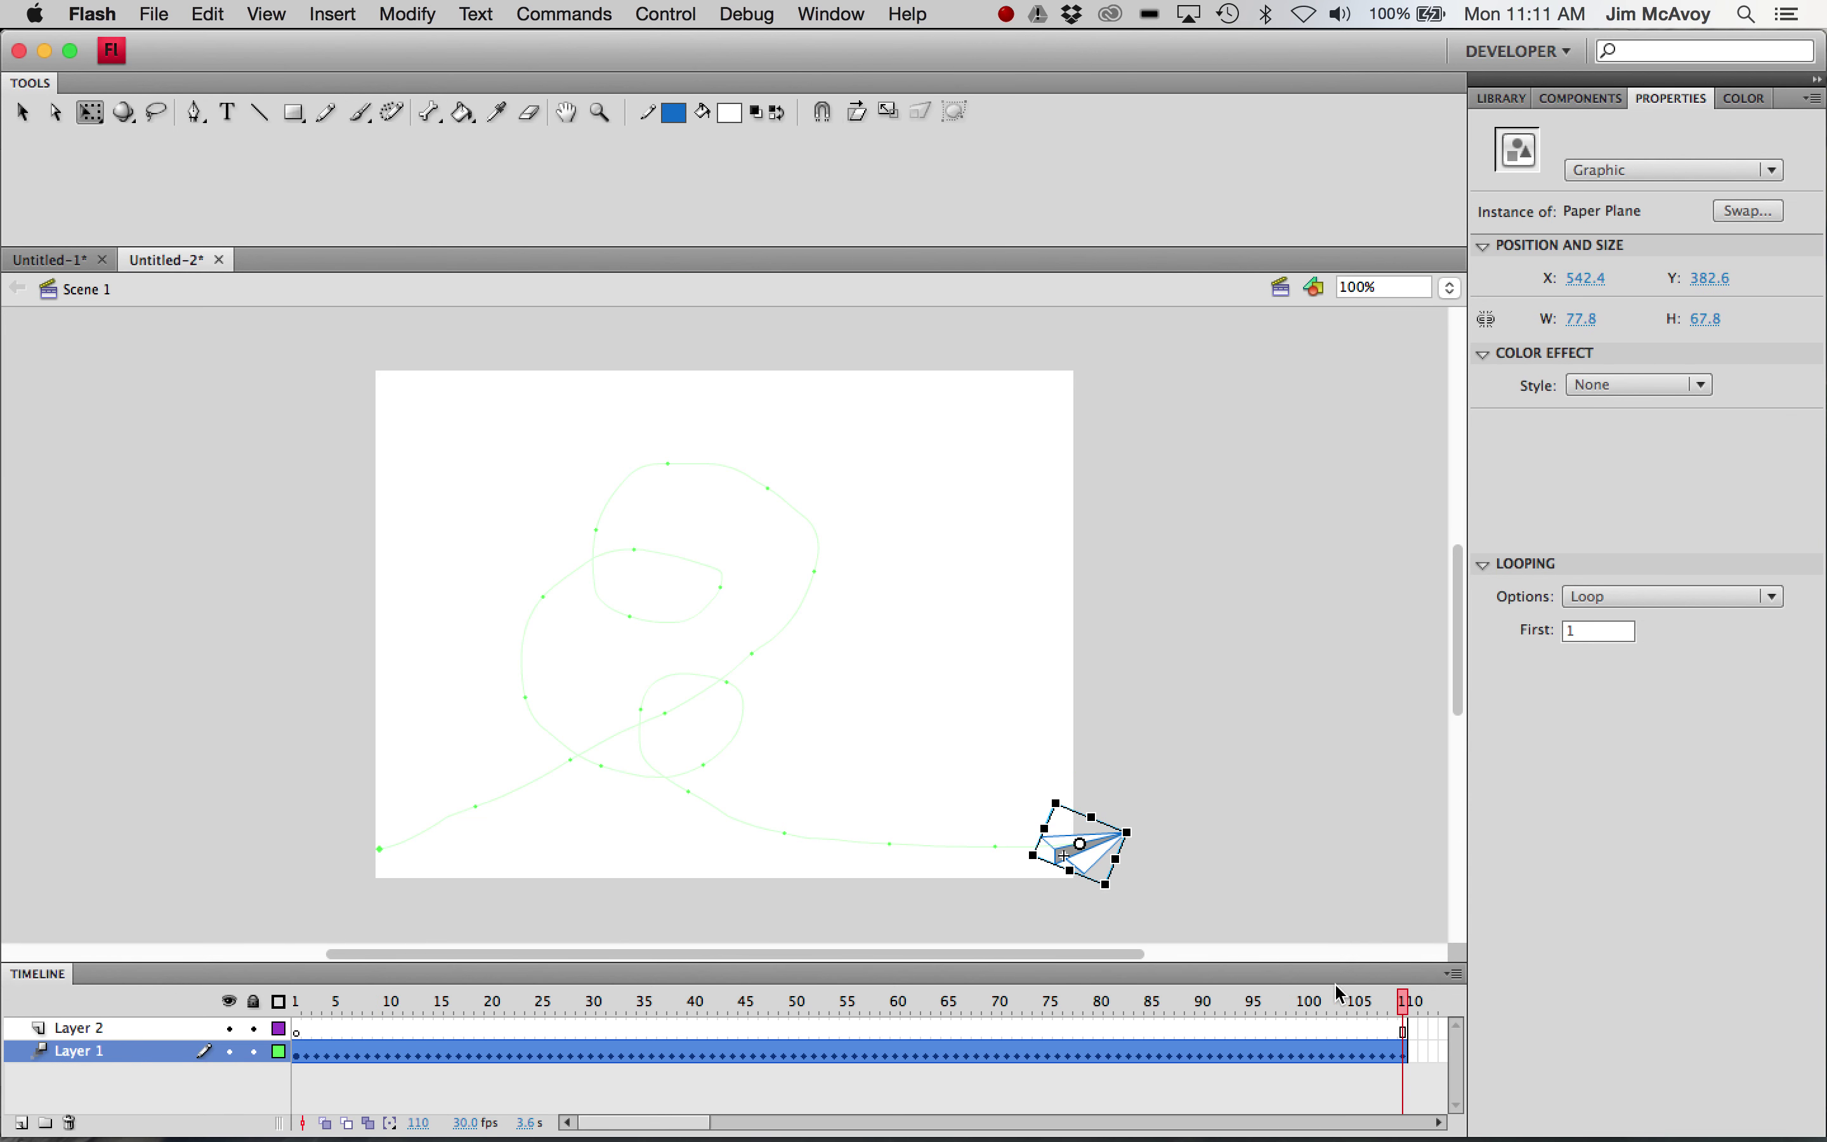
drag(1402, 1012, 1415, 1066)
click(1016, 1048)
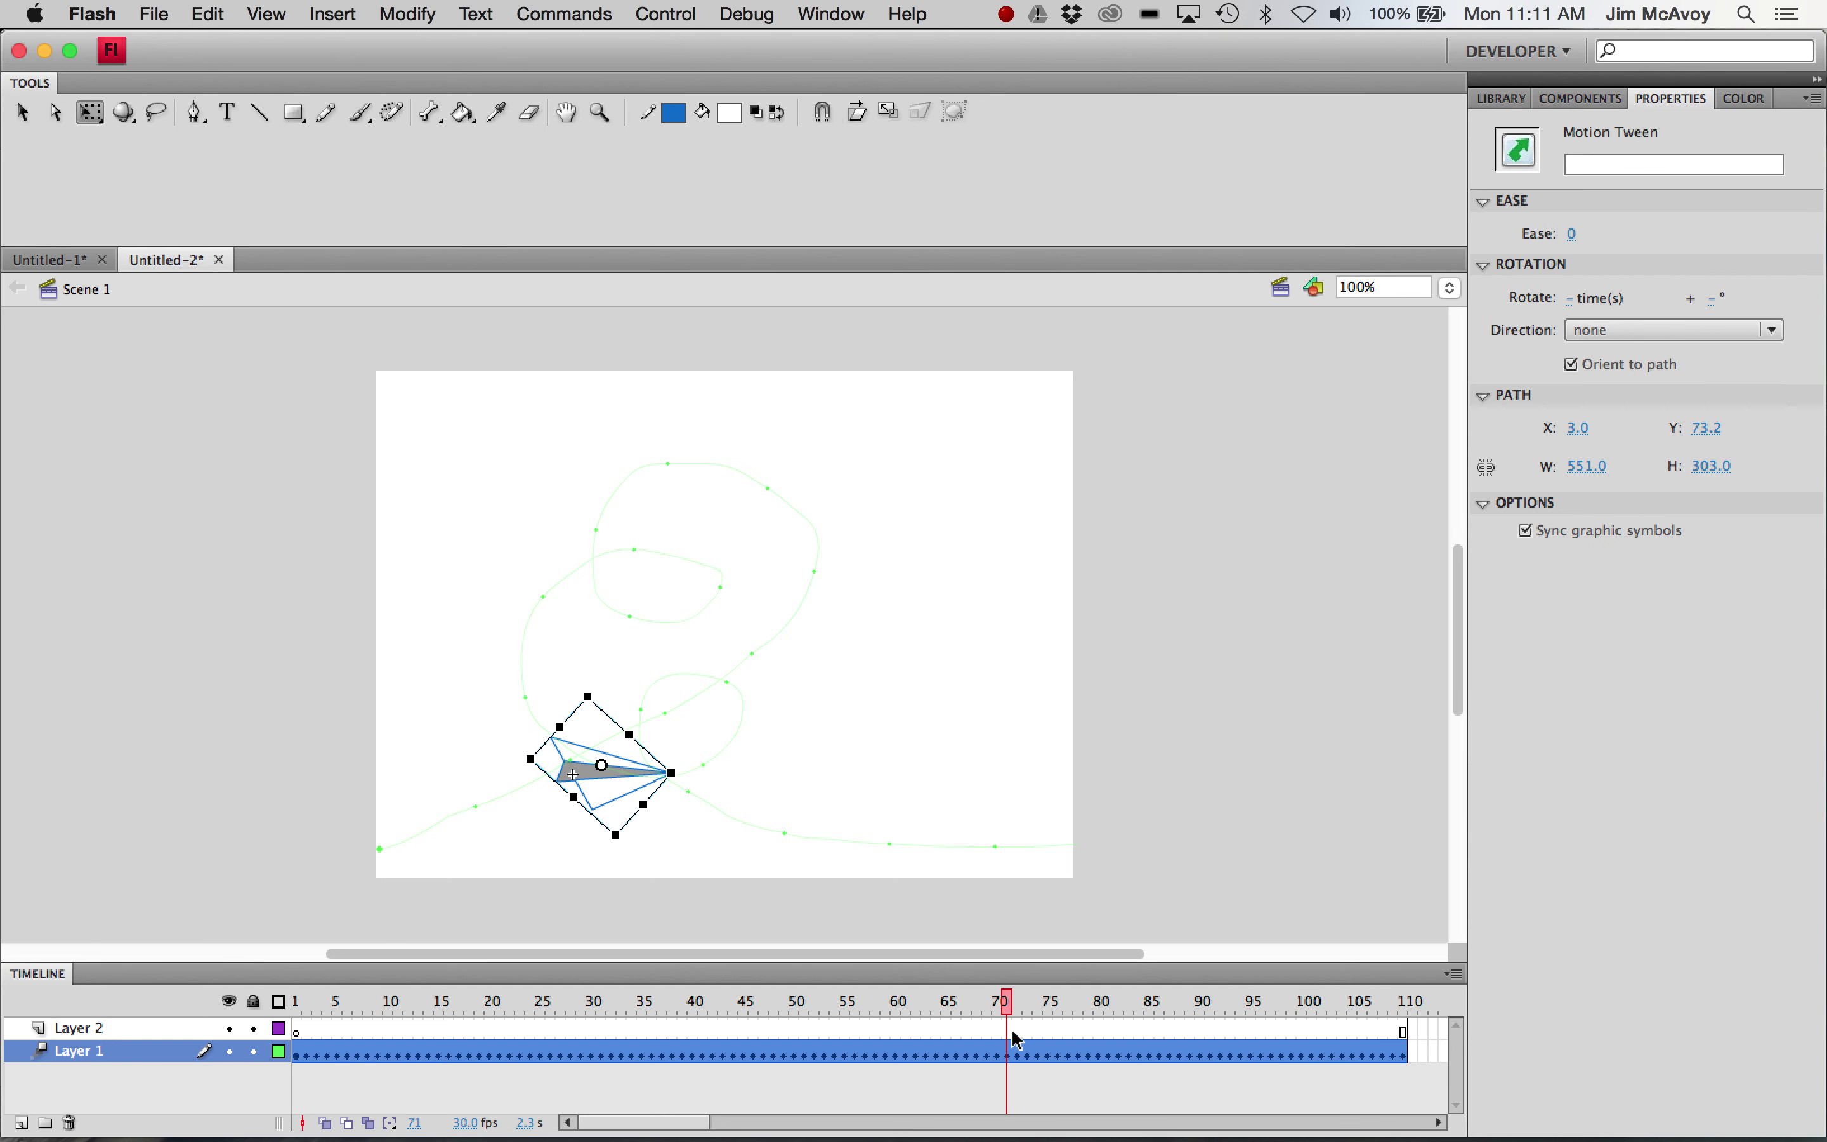
key(super+Return)
key(Return)
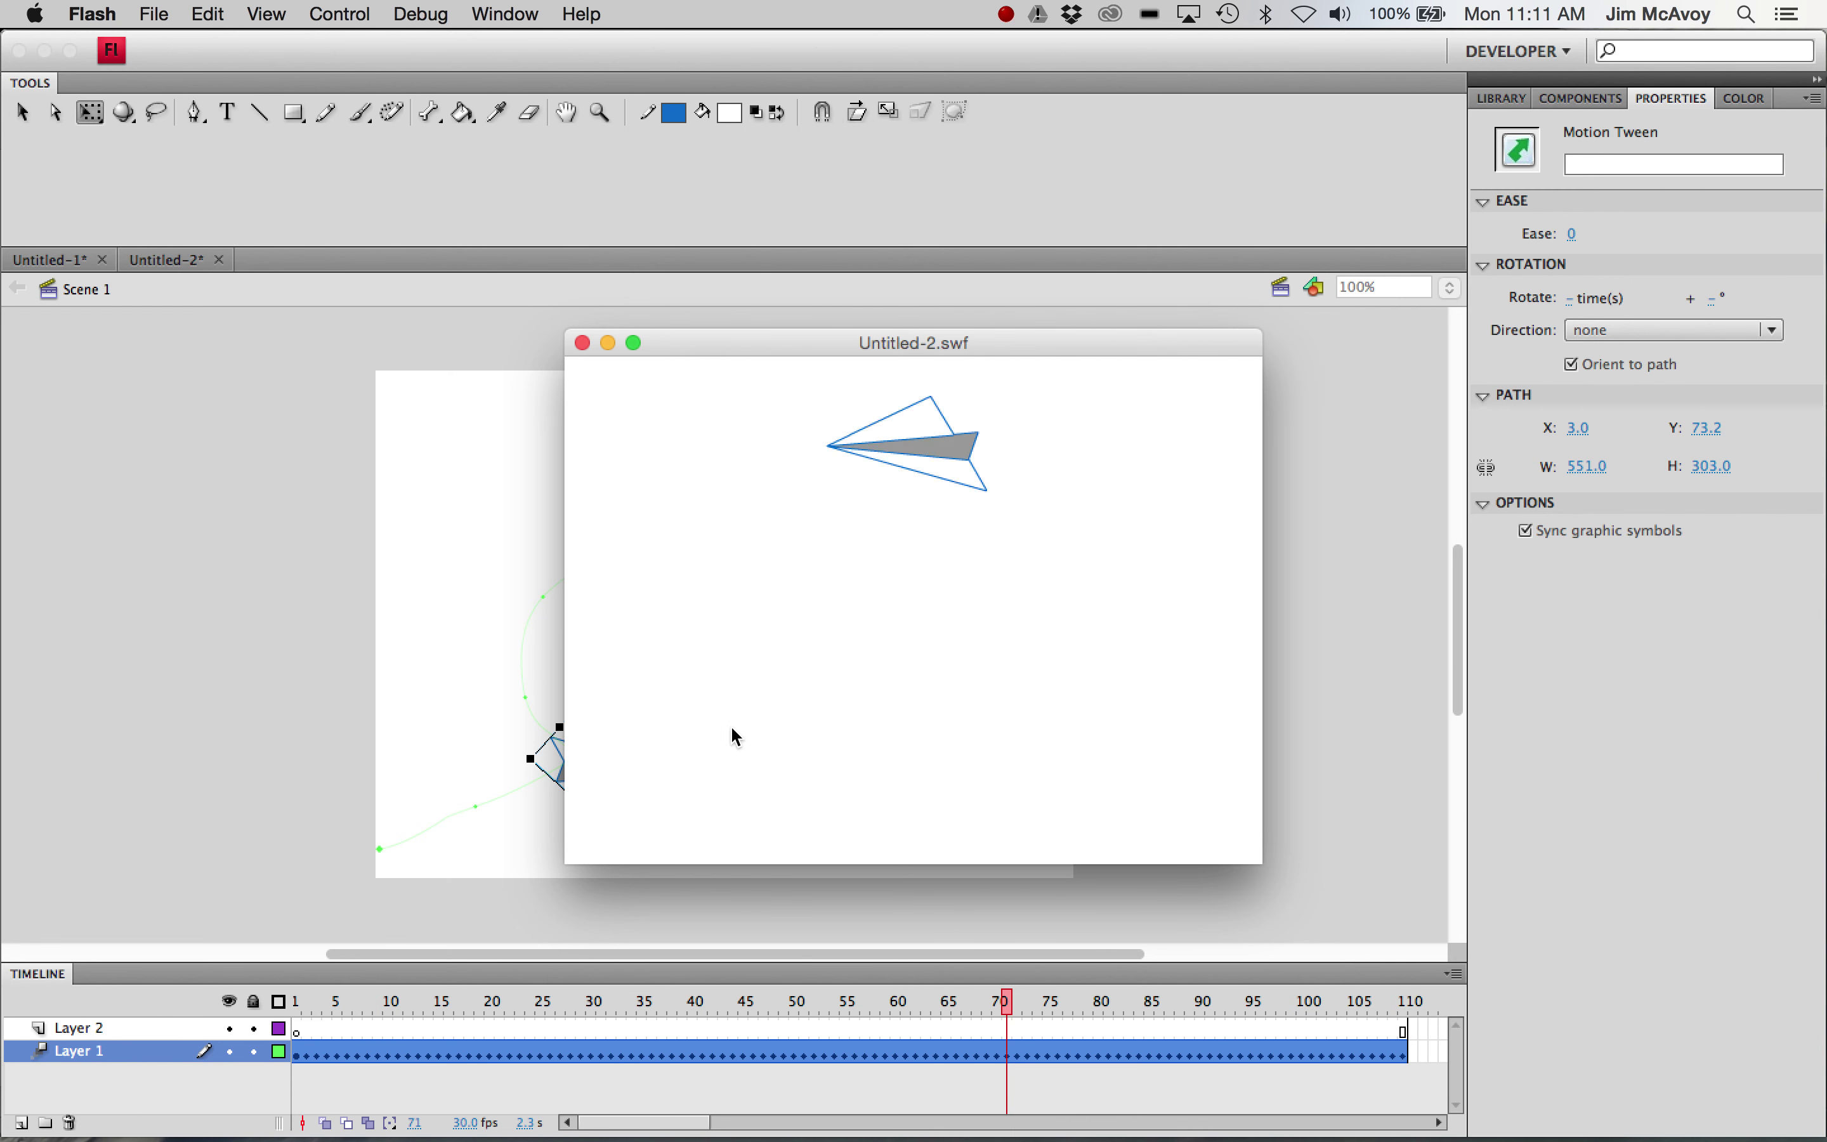
click(585, 342)
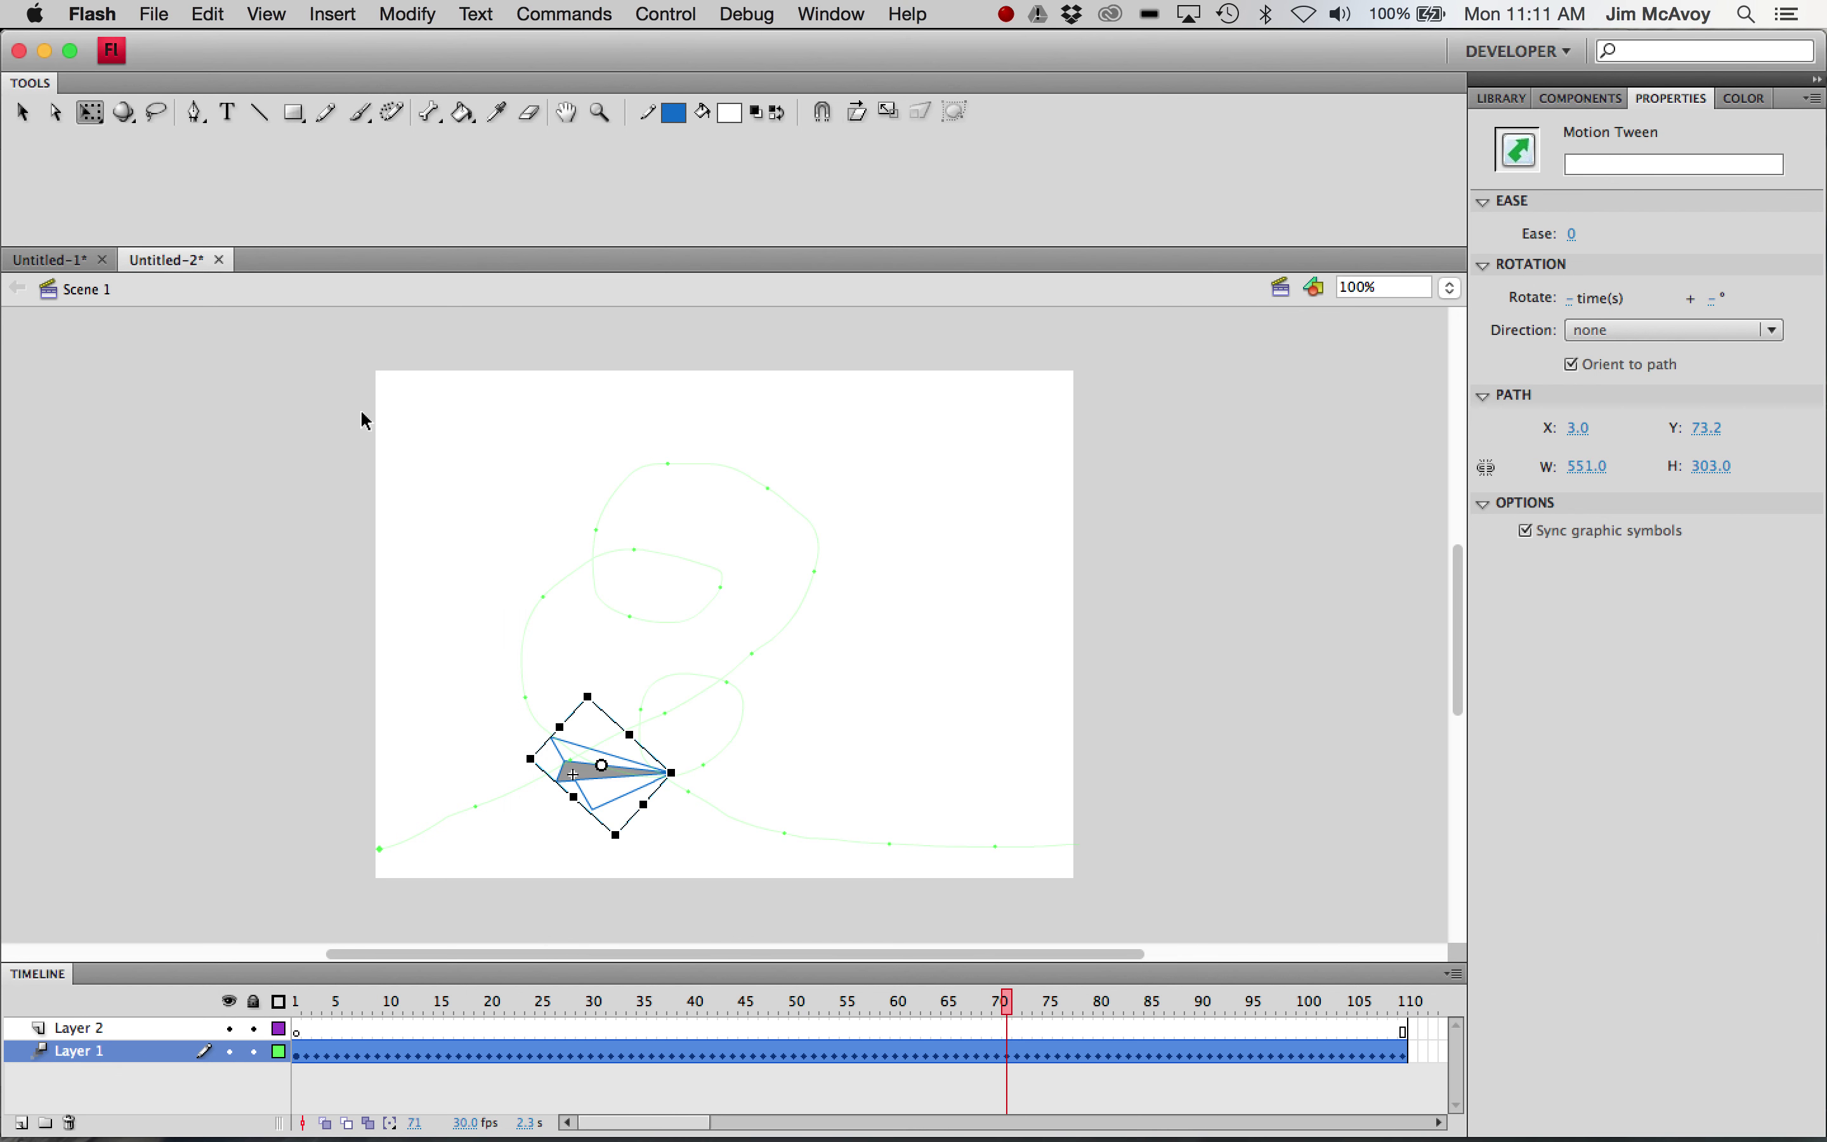
click(217, 824)
Step: Set the stage background to light cyan and test the movie, dismissing the warning
click(1583, 516)
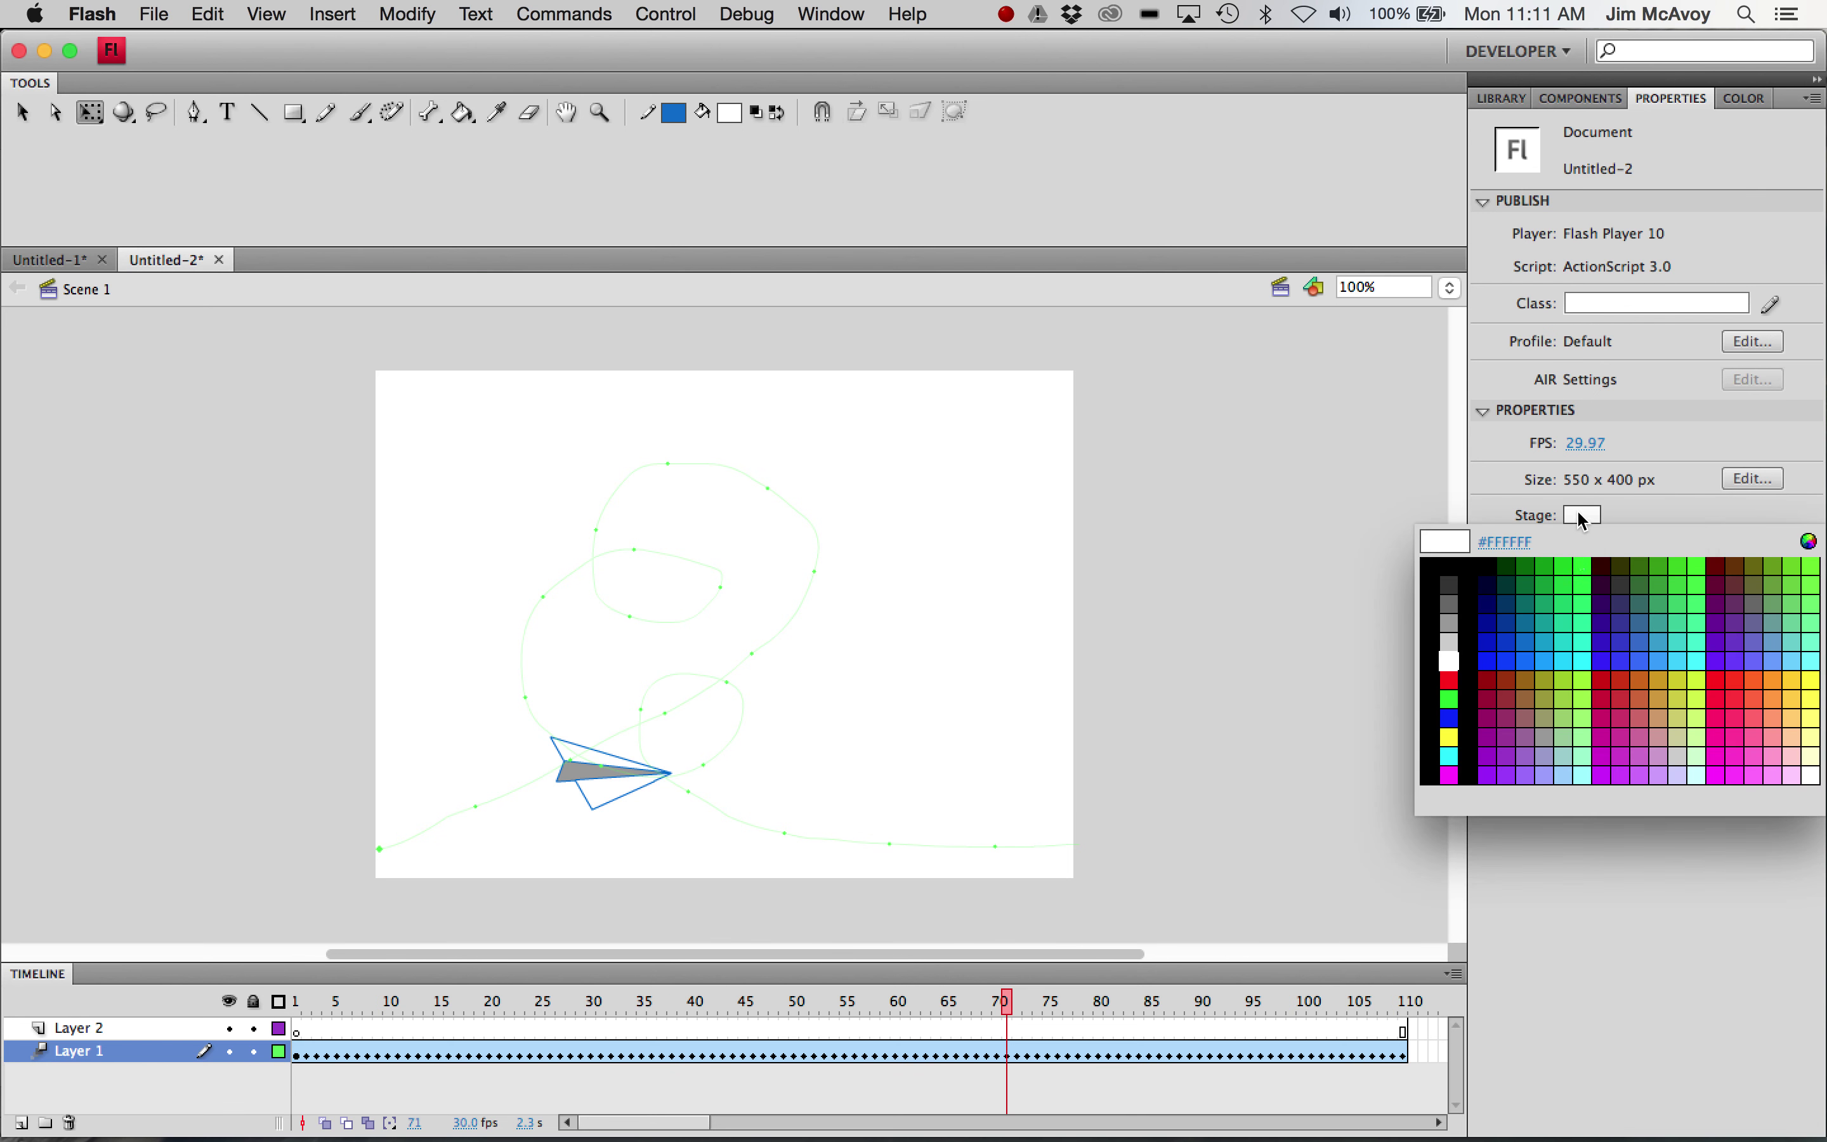
click(1585, 773)
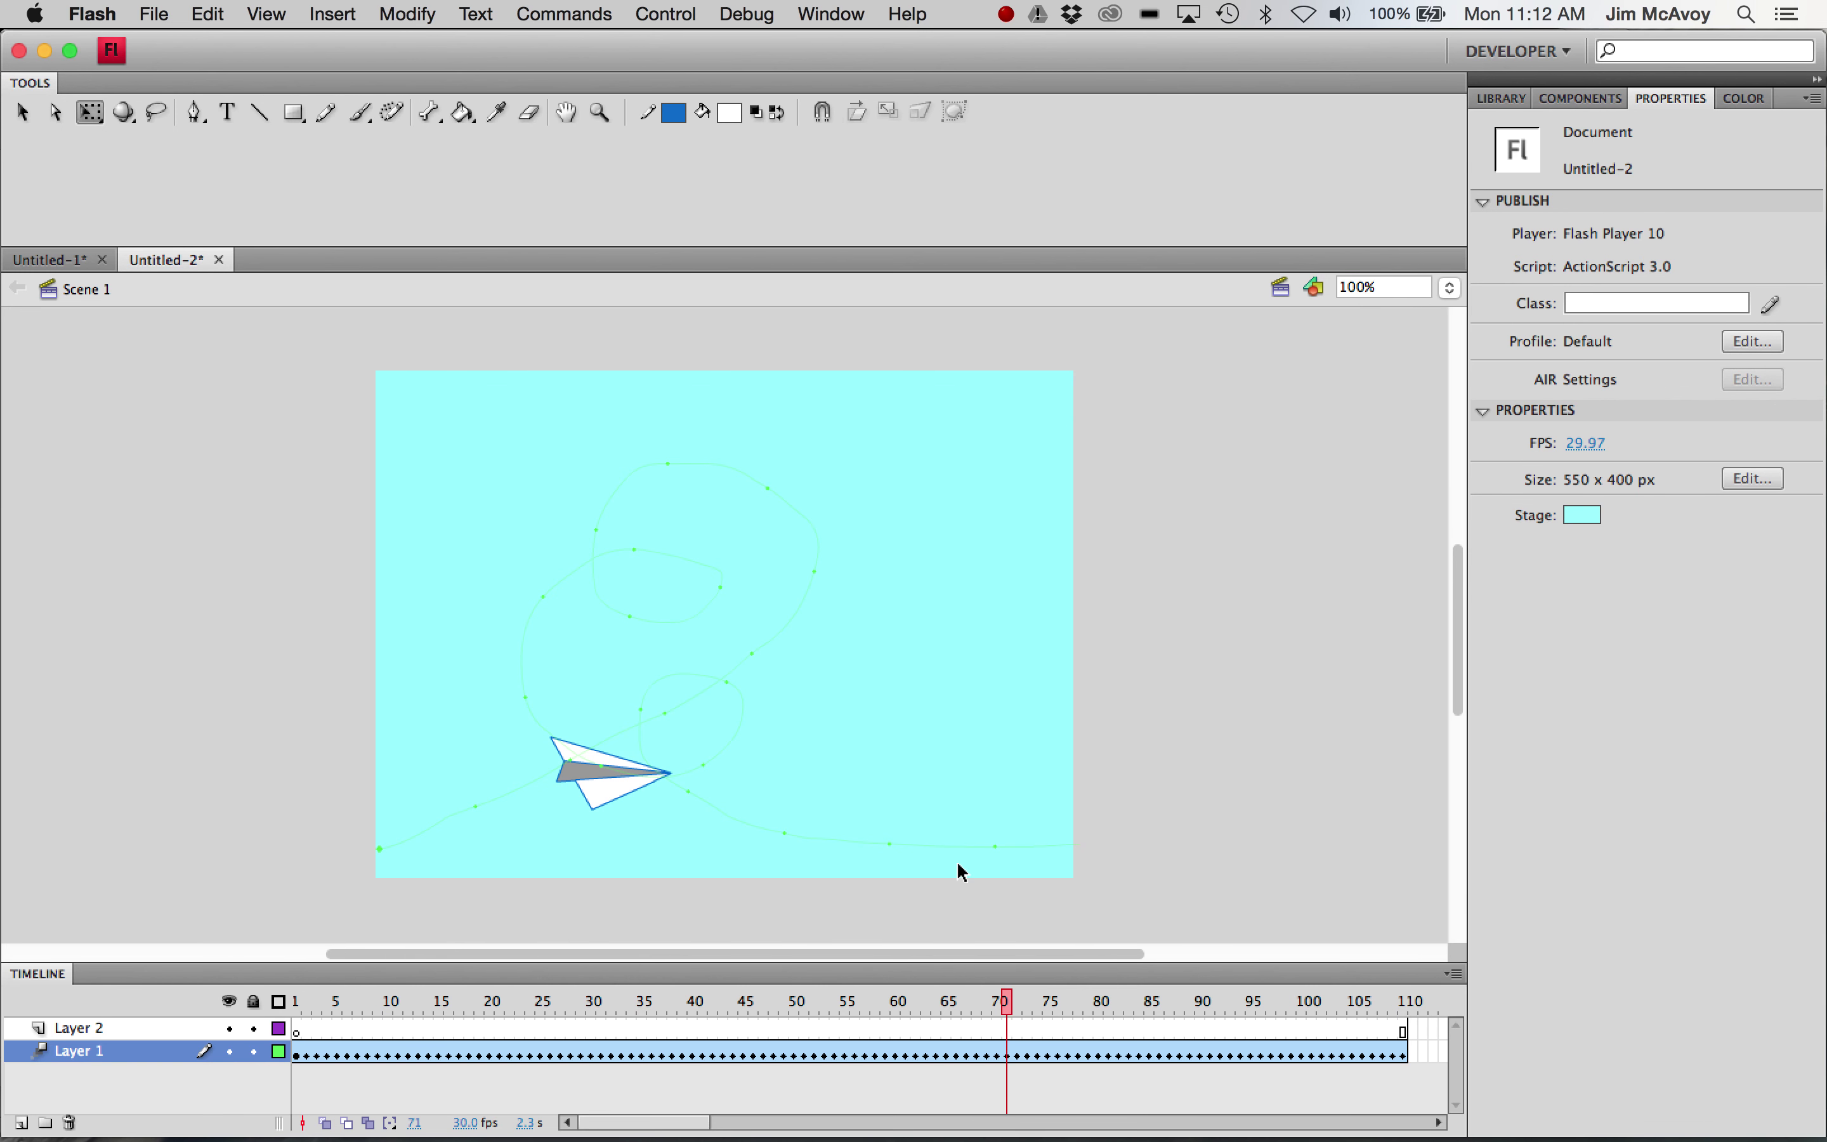
key(super+Return)
key(Return)
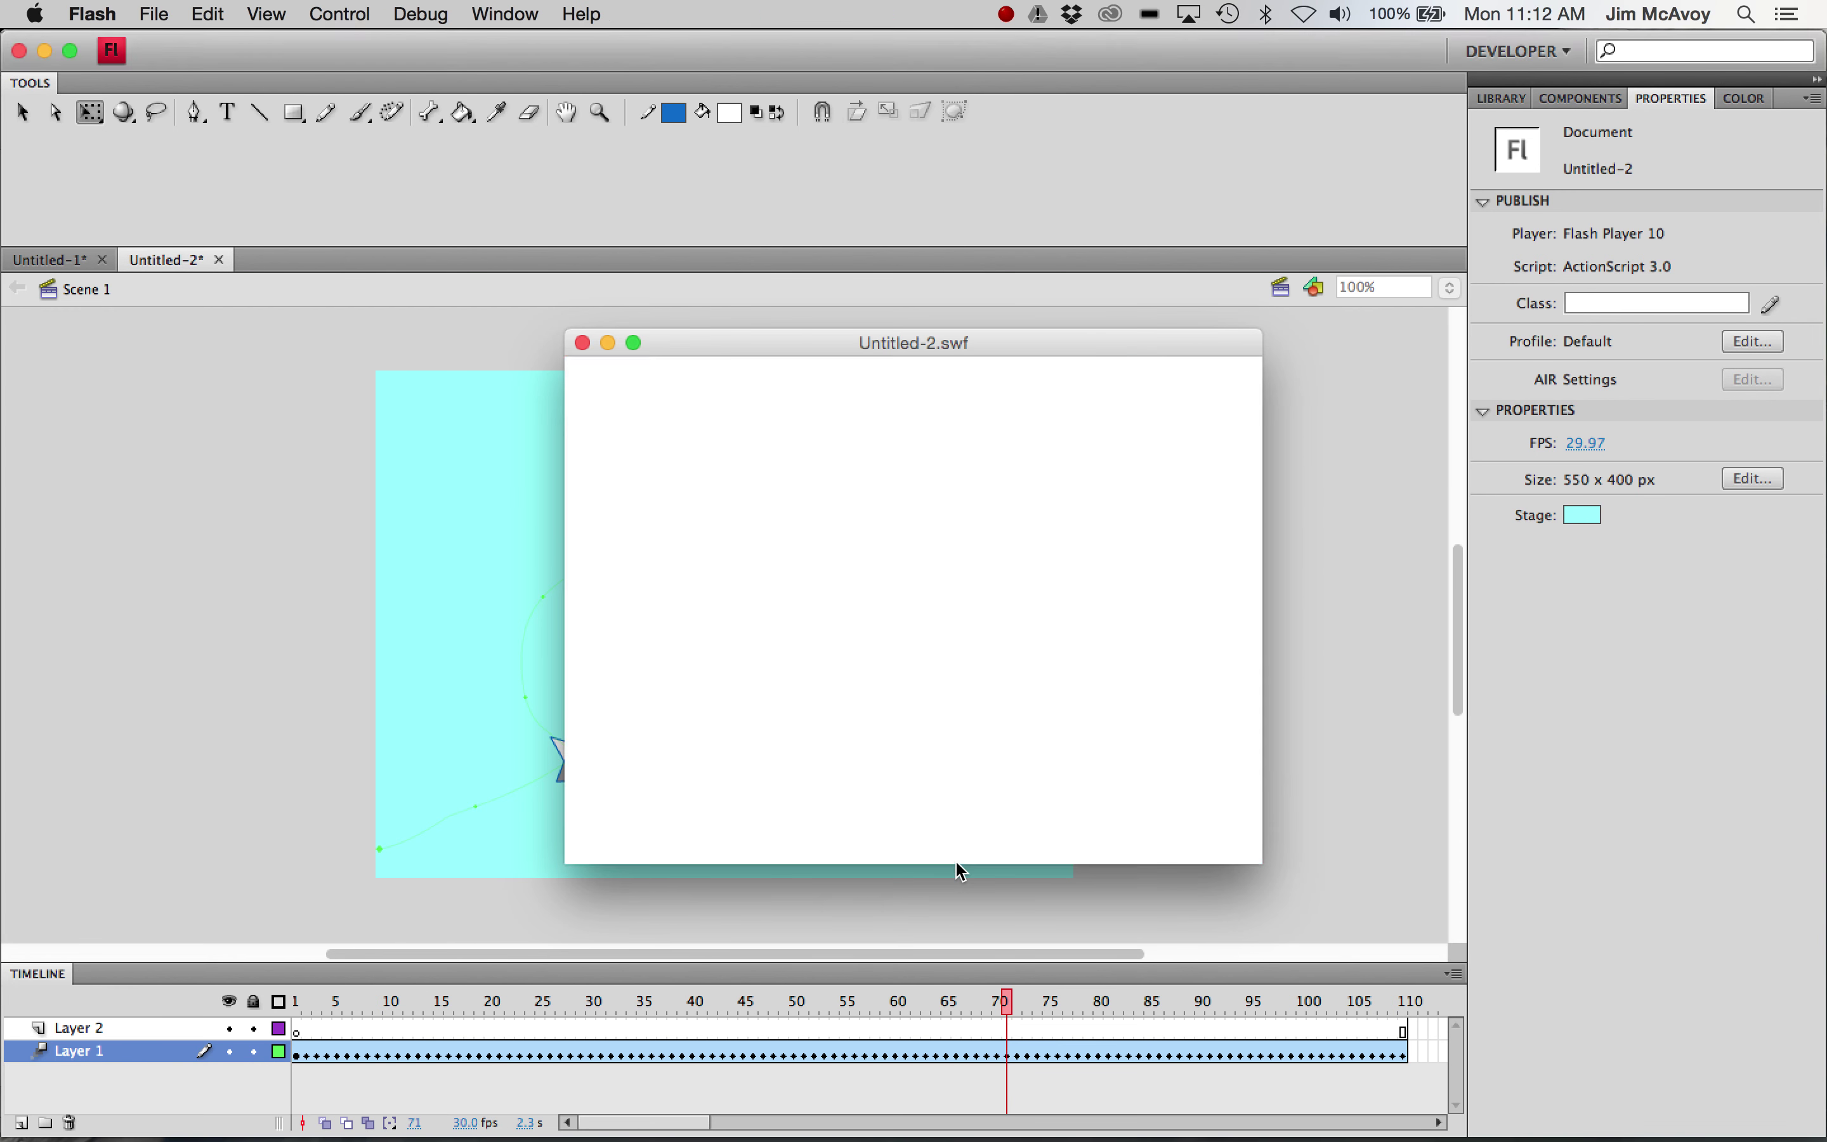